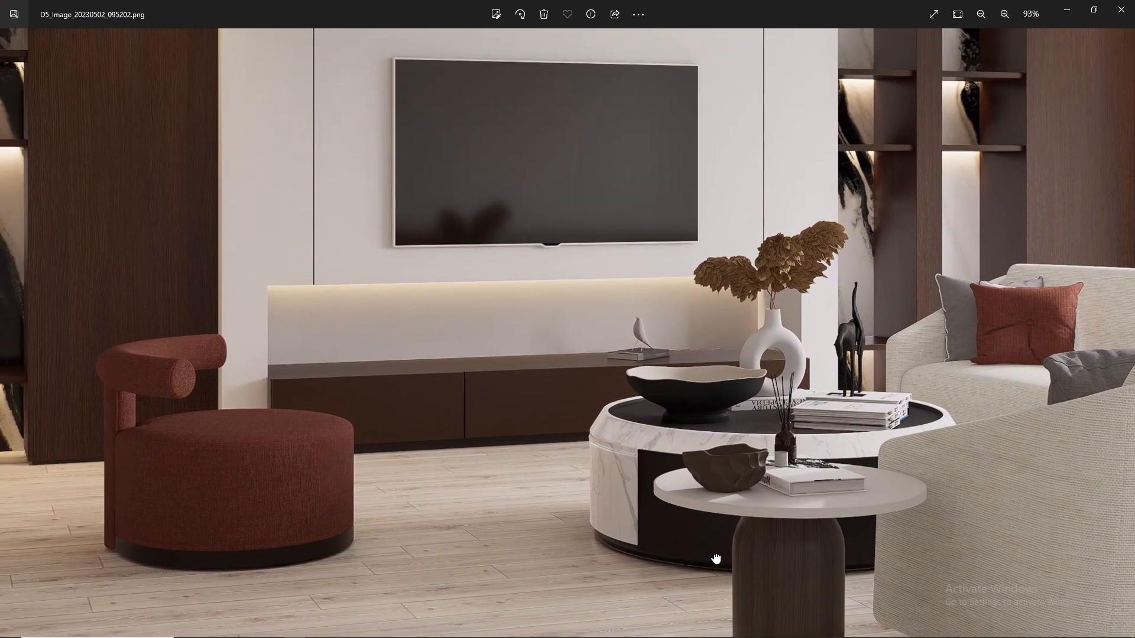
- Examine the finished living room render, covering the TV wall, ceiling, marble shelving, staircase and armchair
drag(714, 341, 730, 603)
drag(636, 291, 655, 396)
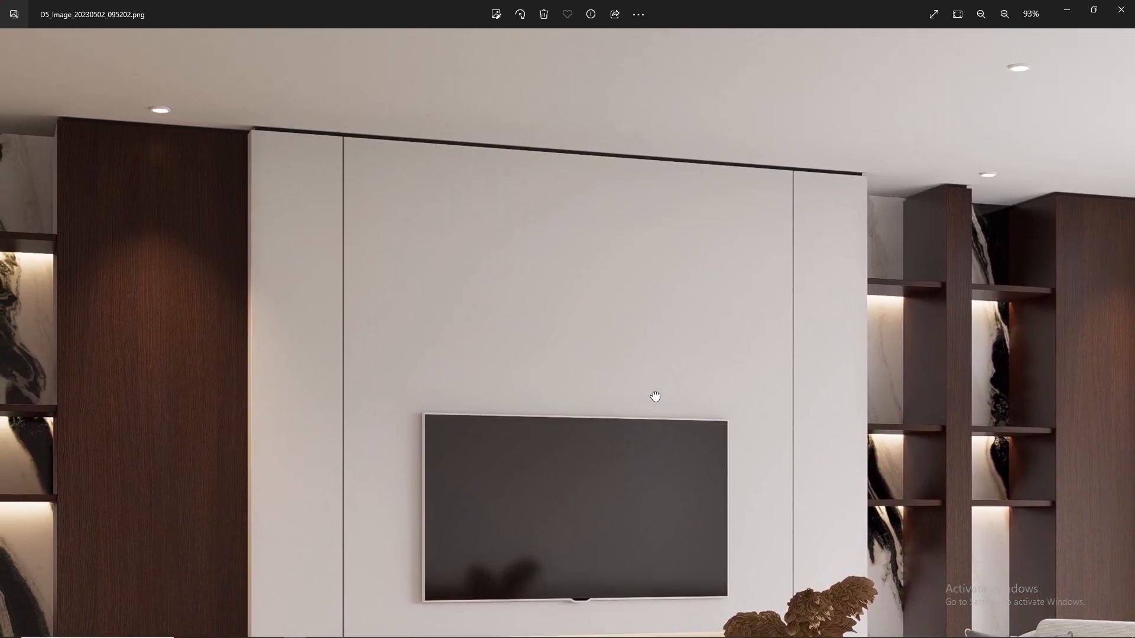
drag(387, 390, 565, 225)
drag(466, 383, 654, 299)
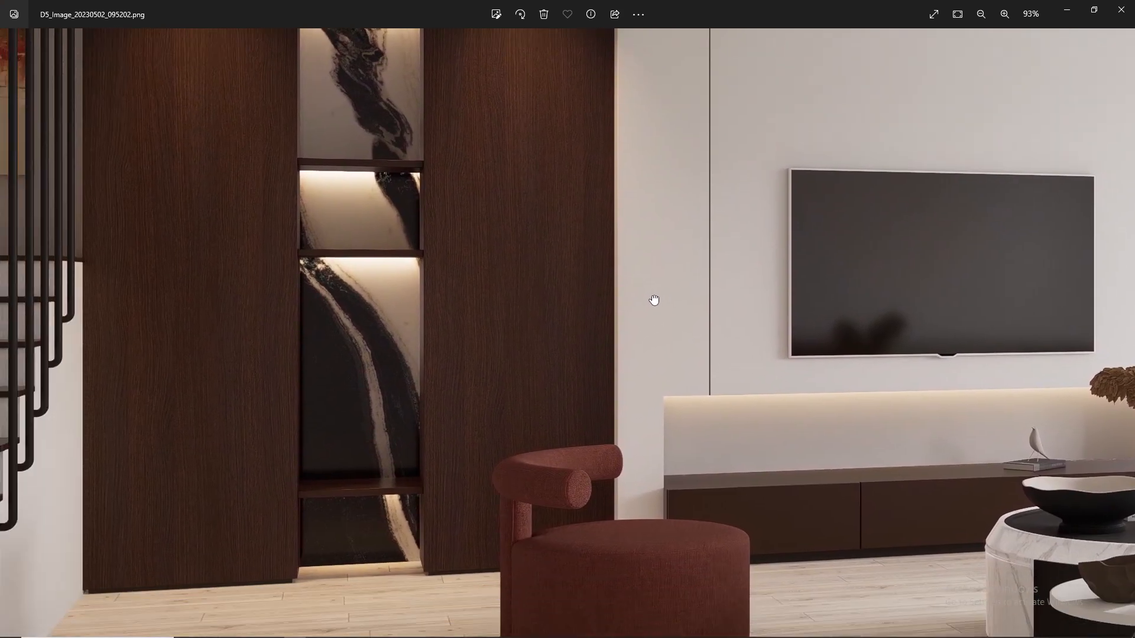
drag(591, 372, 661, 310)
drag(600, 392, 752, 293)
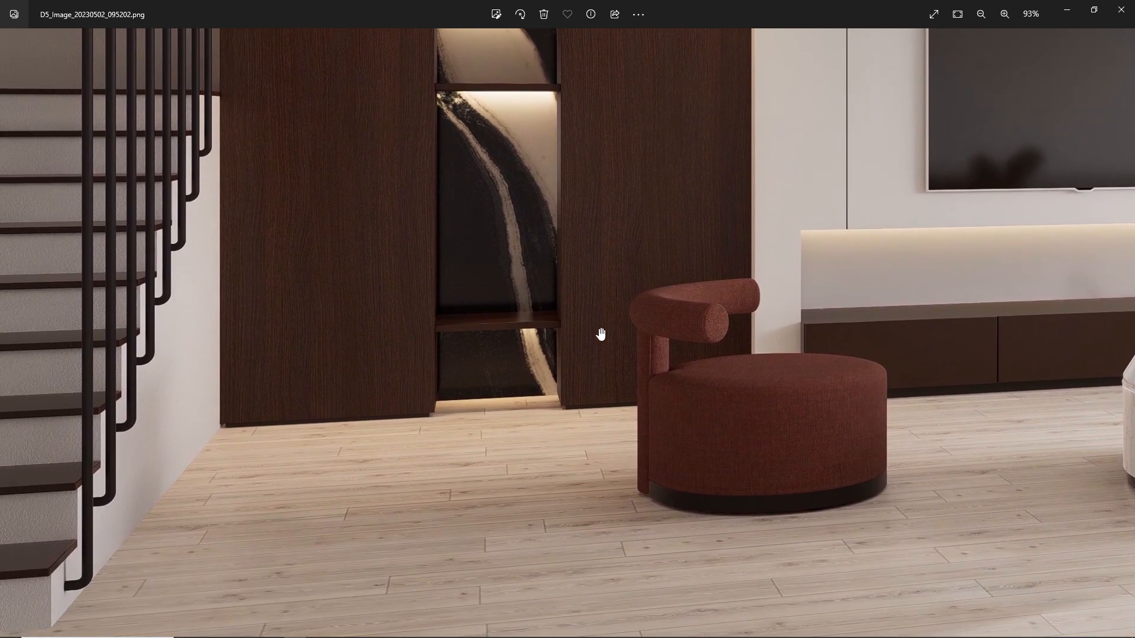
scroll(601, 333, down, 5)
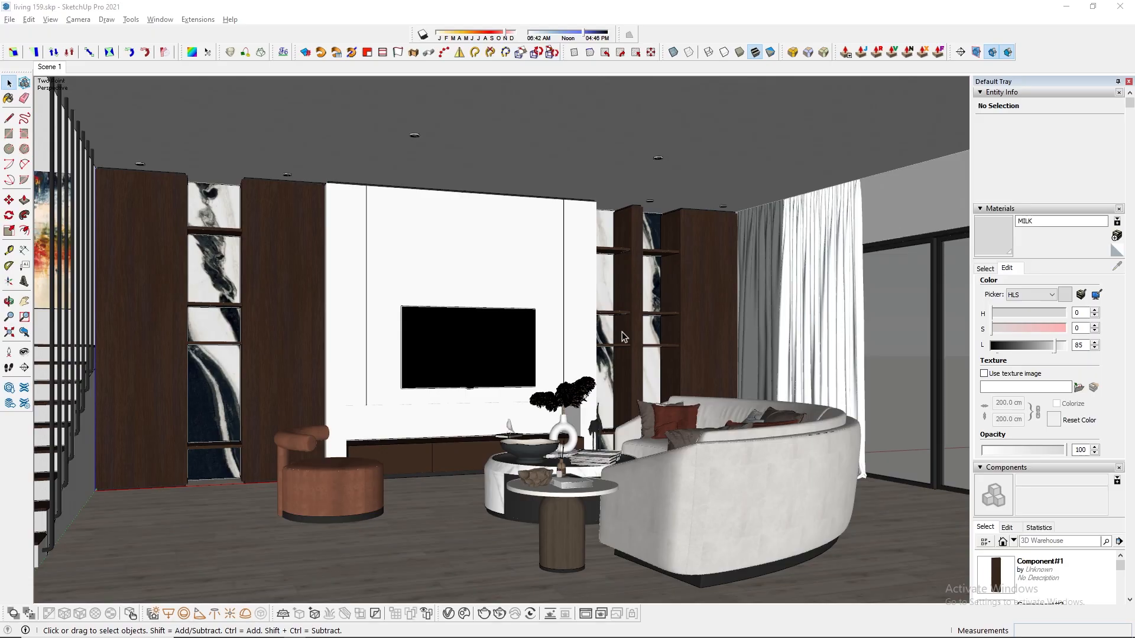
- Restore the Scene 1 camera view and purge the unused items from the whole model
middle_drag(622, 337, 601, 283)
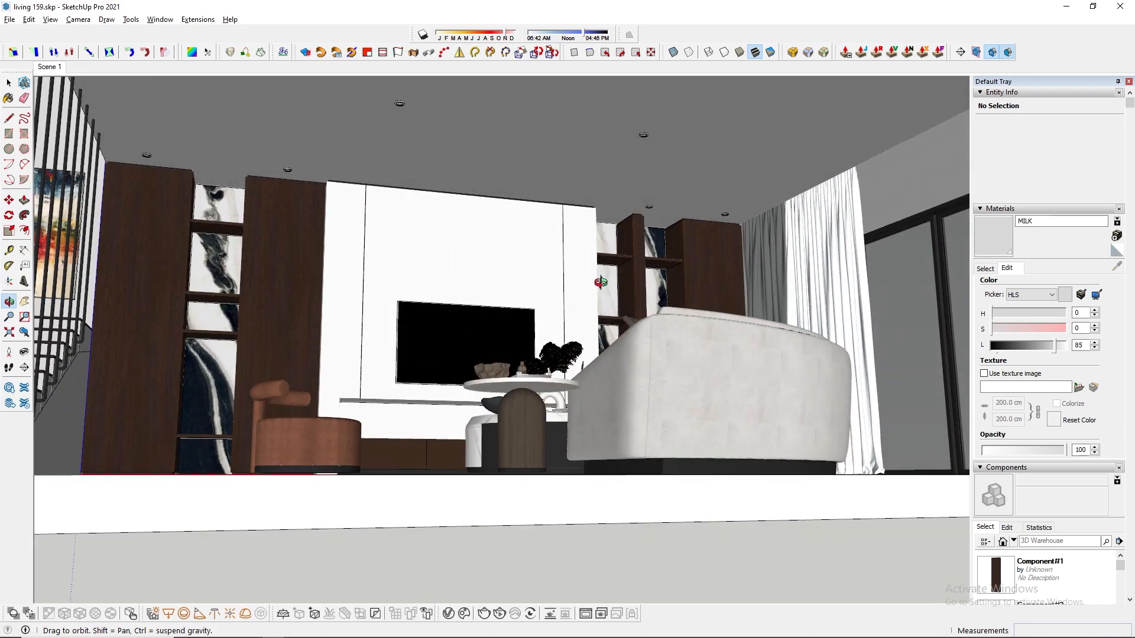
click(47, 66)
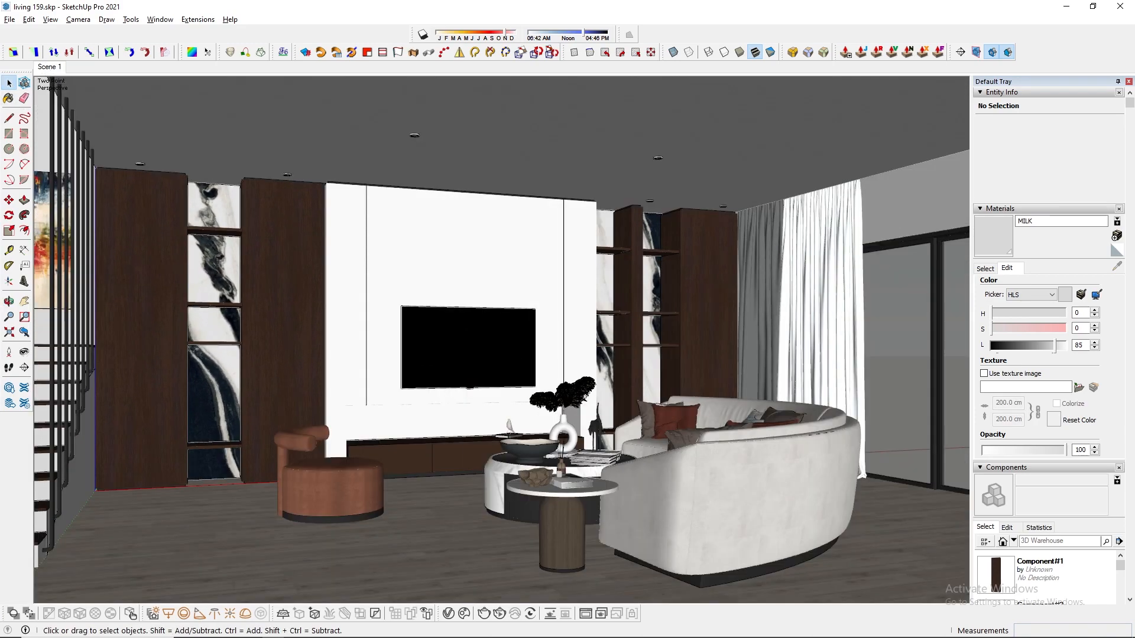
click(160, 19)
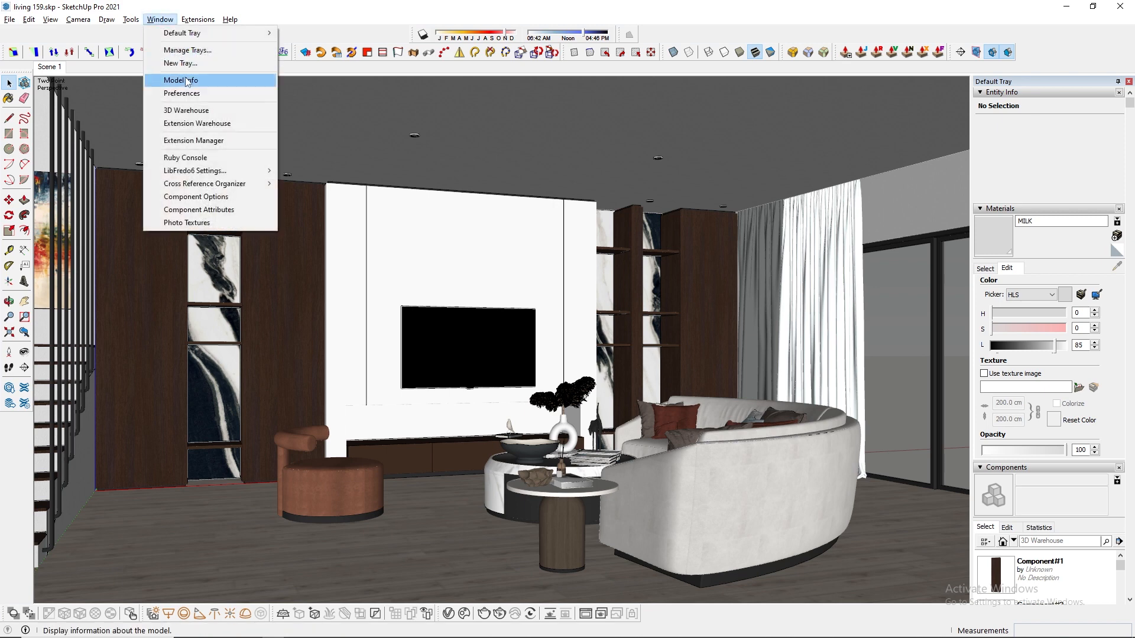
click(177, 79)
click(139, 247)
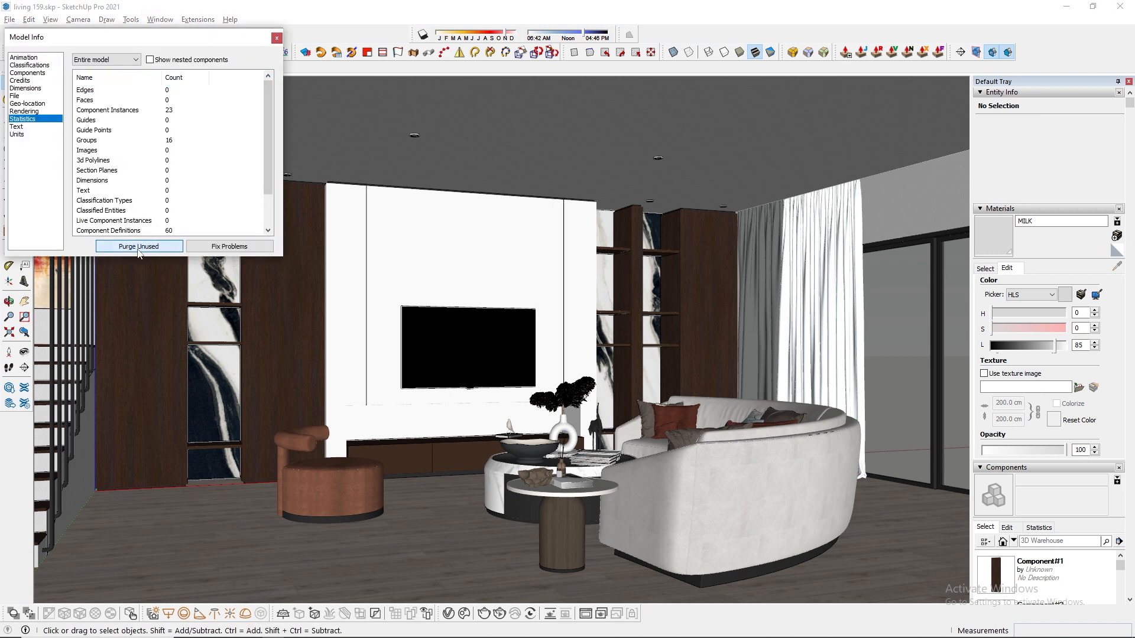
click(276, 38)
- Unhide all hidden objects in the model and save the file
click(28, 19)
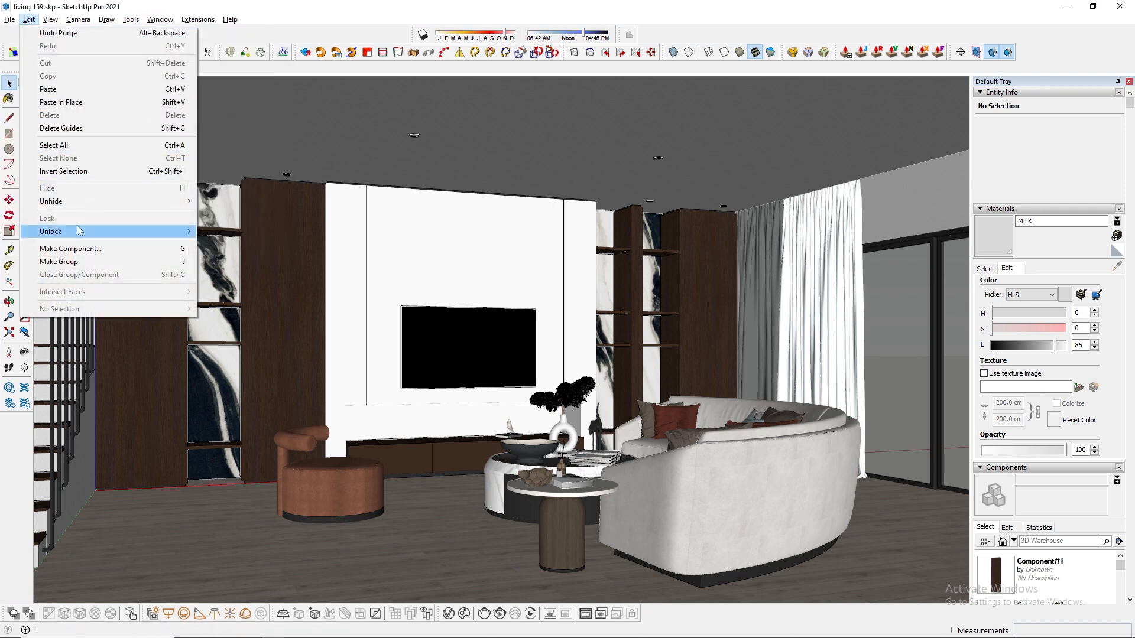
mouse_move(88, 202)
click(247, 227)
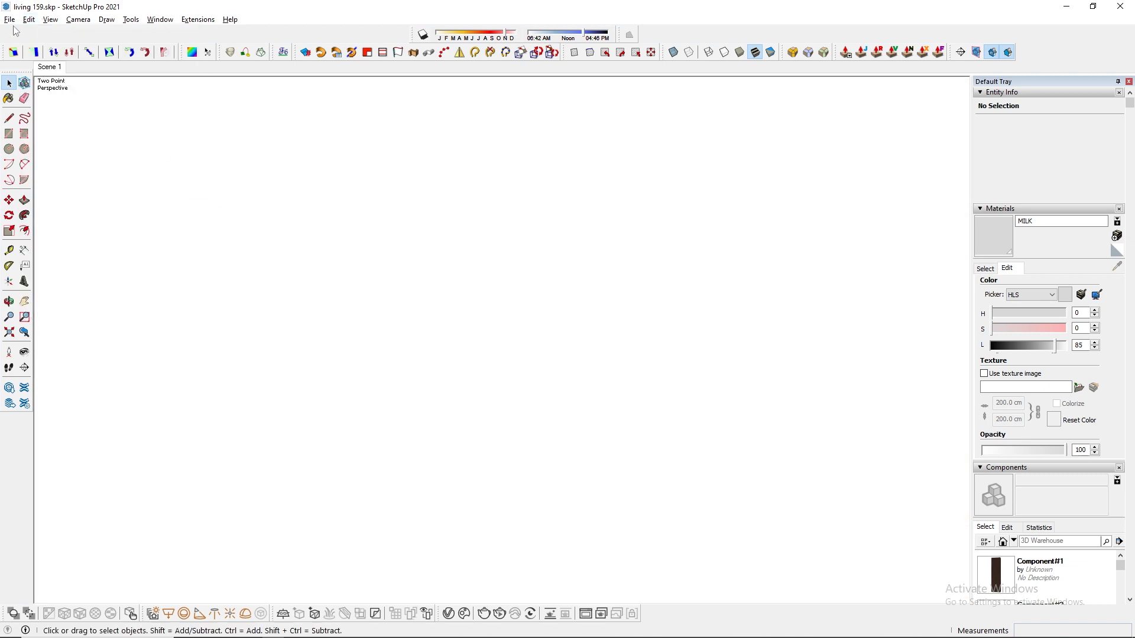
click(10, 19)
click(26, 90)
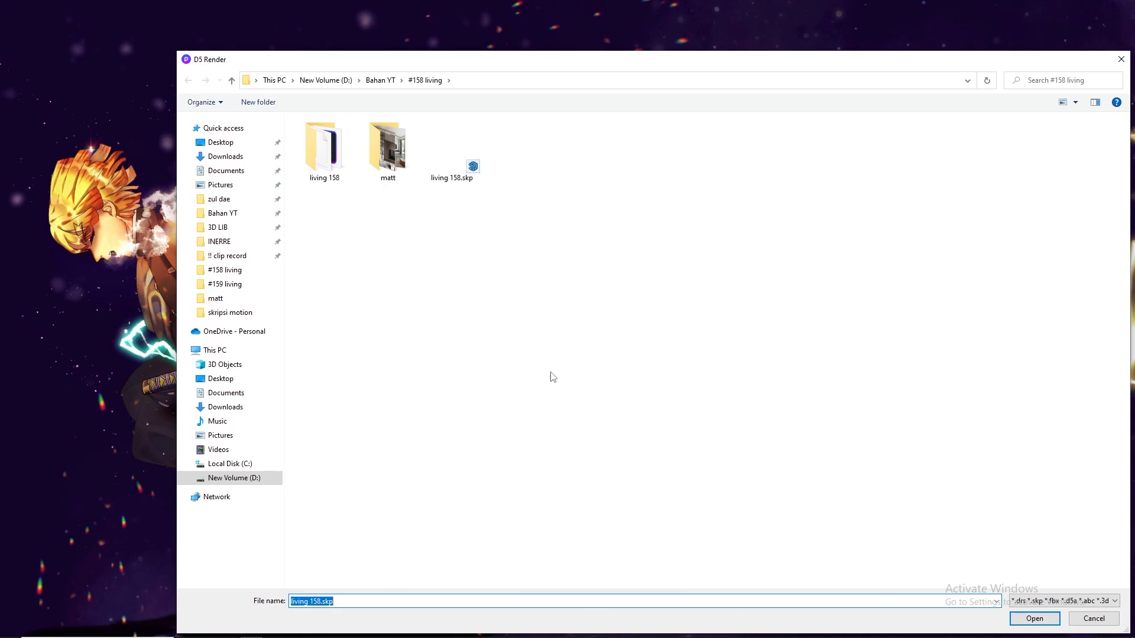
- Switch to D5 Render and open living 159.skp from the #159 living folder
click(225, 284)
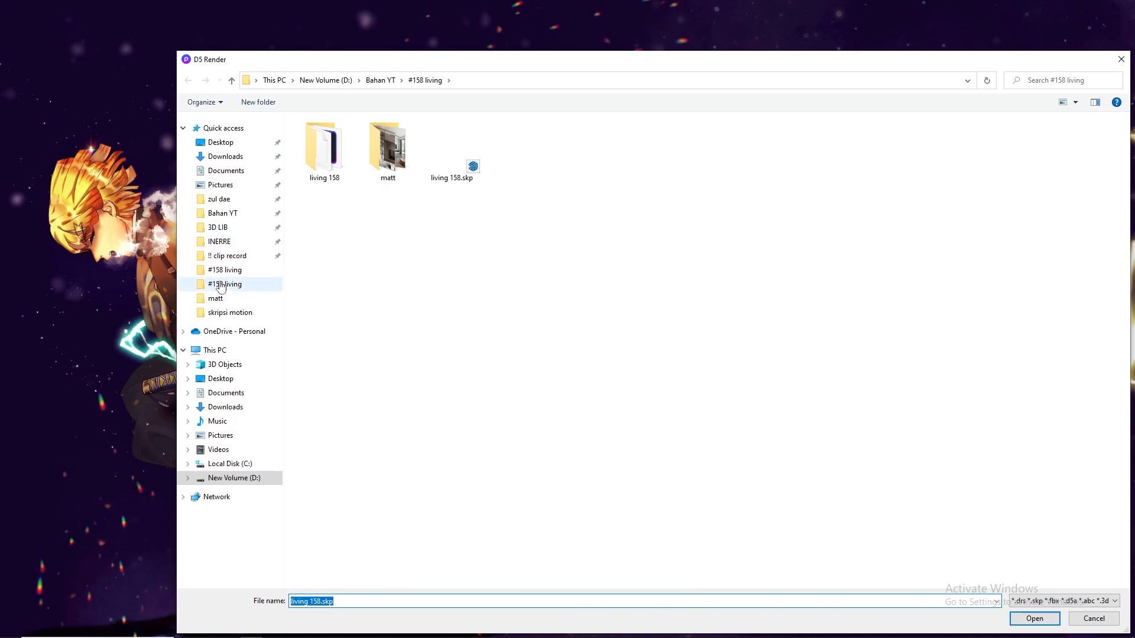
double_click(328, 149)
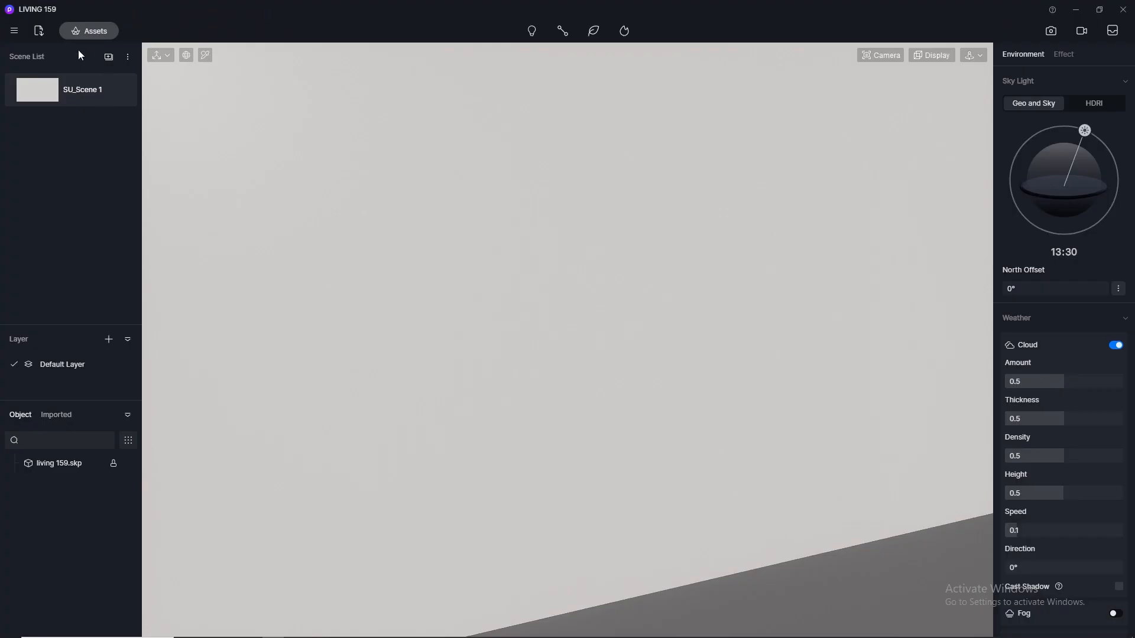
- Set the navigation to Fly mode with a speed of 1 and fly the camera until the whole living room is in view
click(880, 55)
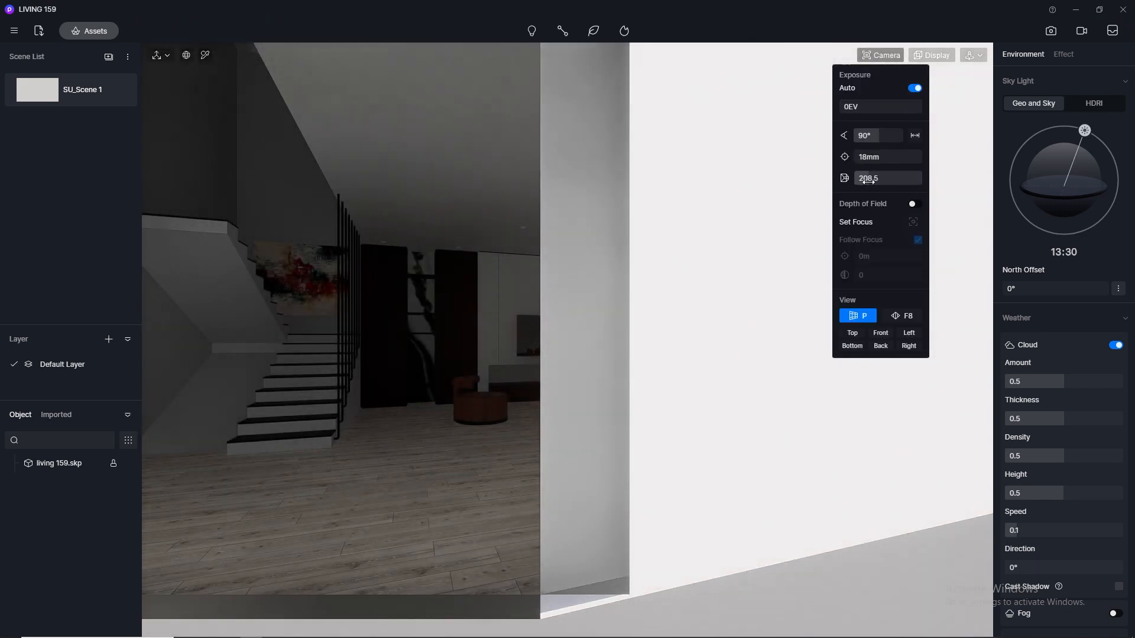
click(972, 55)
click(961, 90)
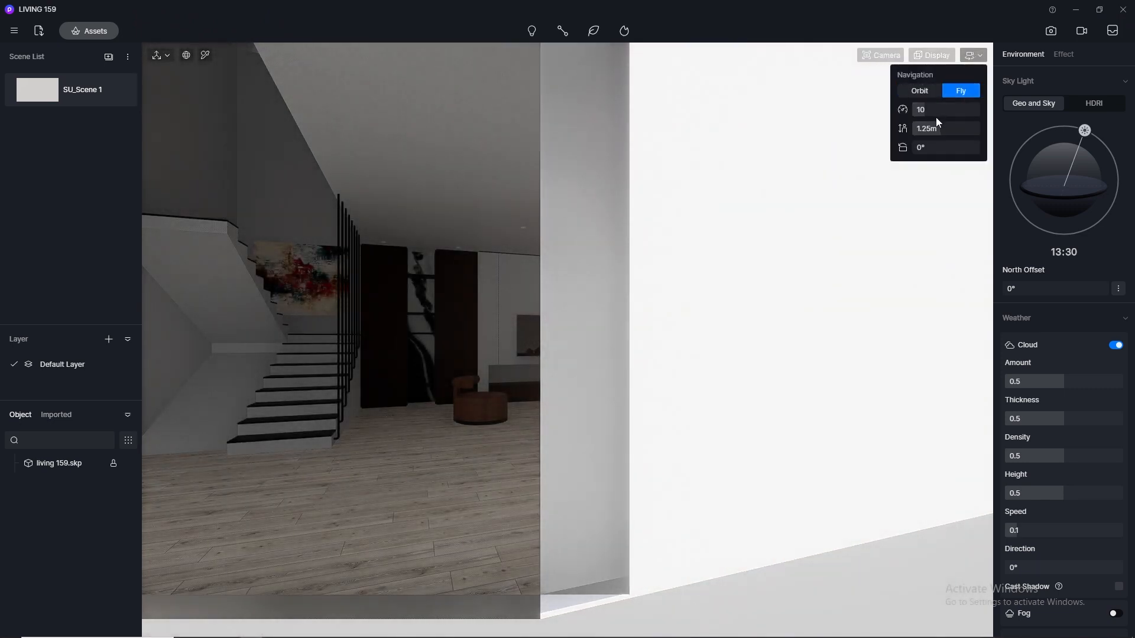
click(936, 110)
key(Return)
key(w)
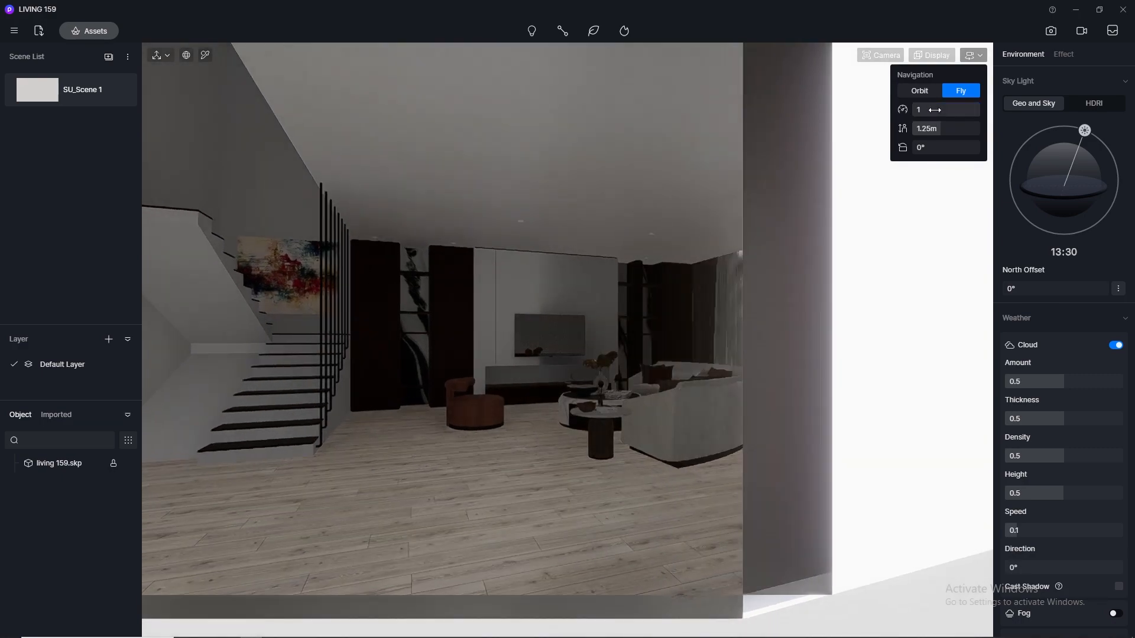
key(s)
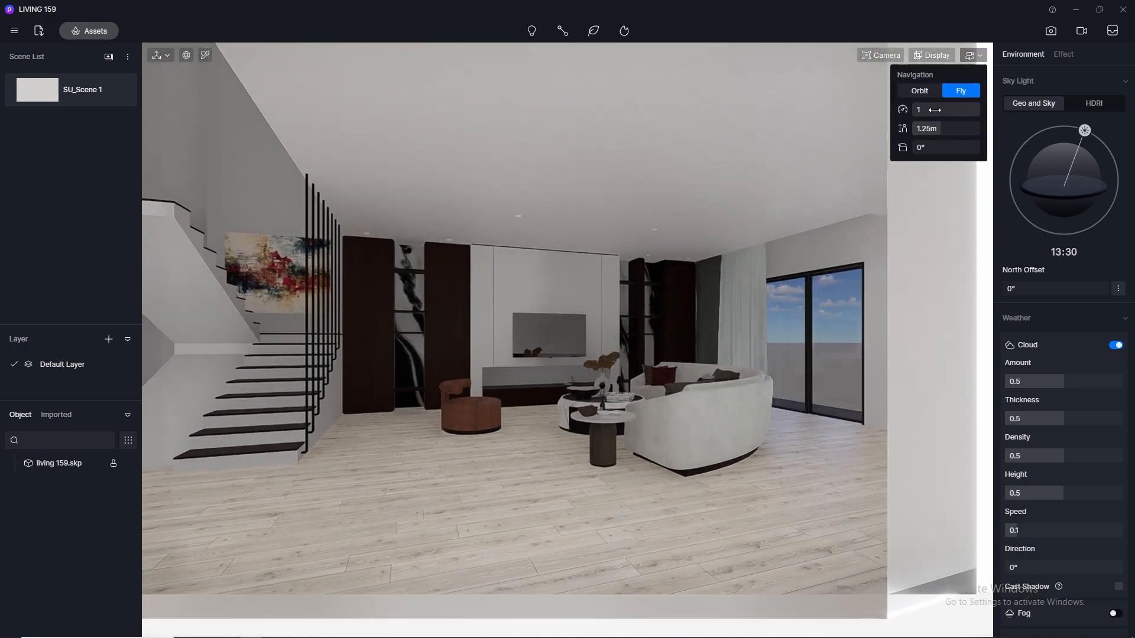
key(w)
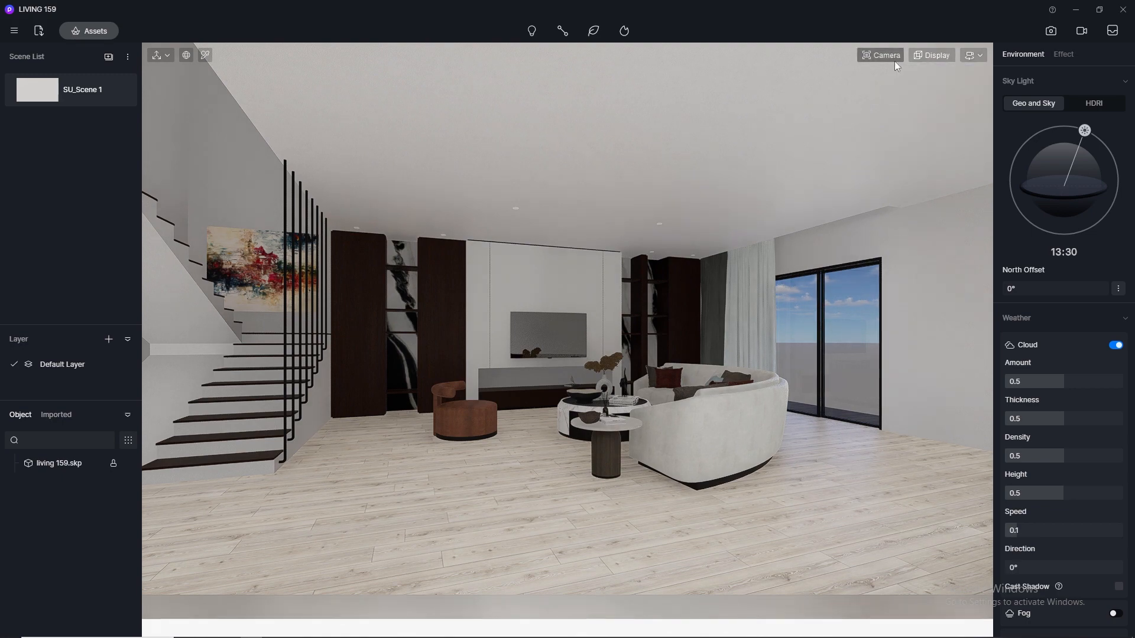
- Set the camera's field of view to 80°
click(895, 59)
click(875, 135)
text(80)
key(Return)
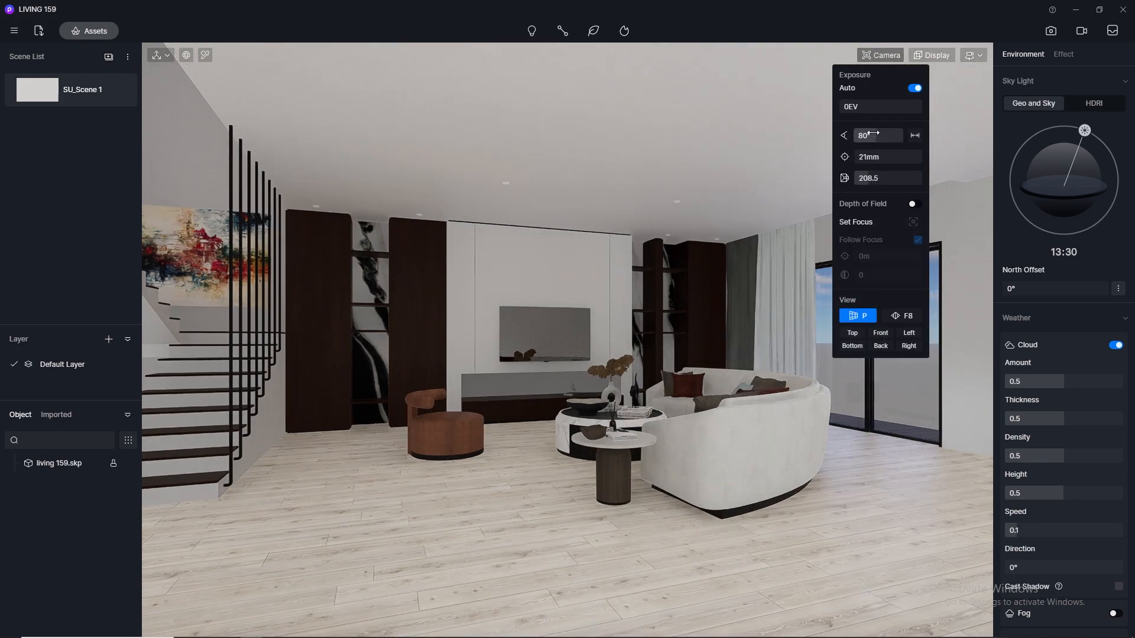
- Enter image render mode and choose the 2K preset size
click(1052, 31)
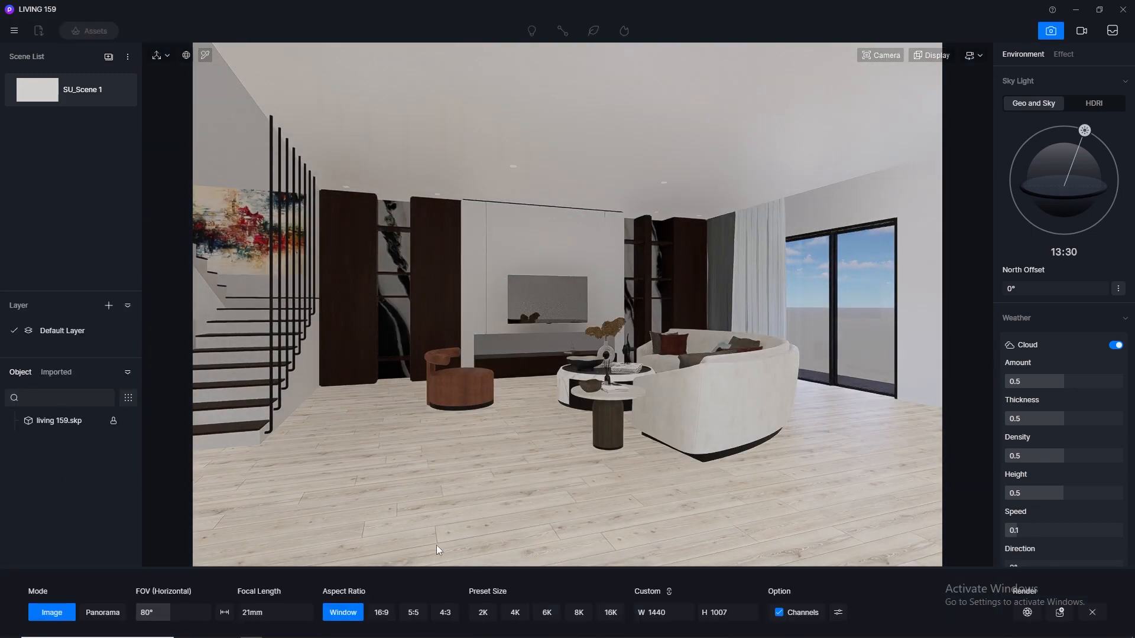
click(483, 613)
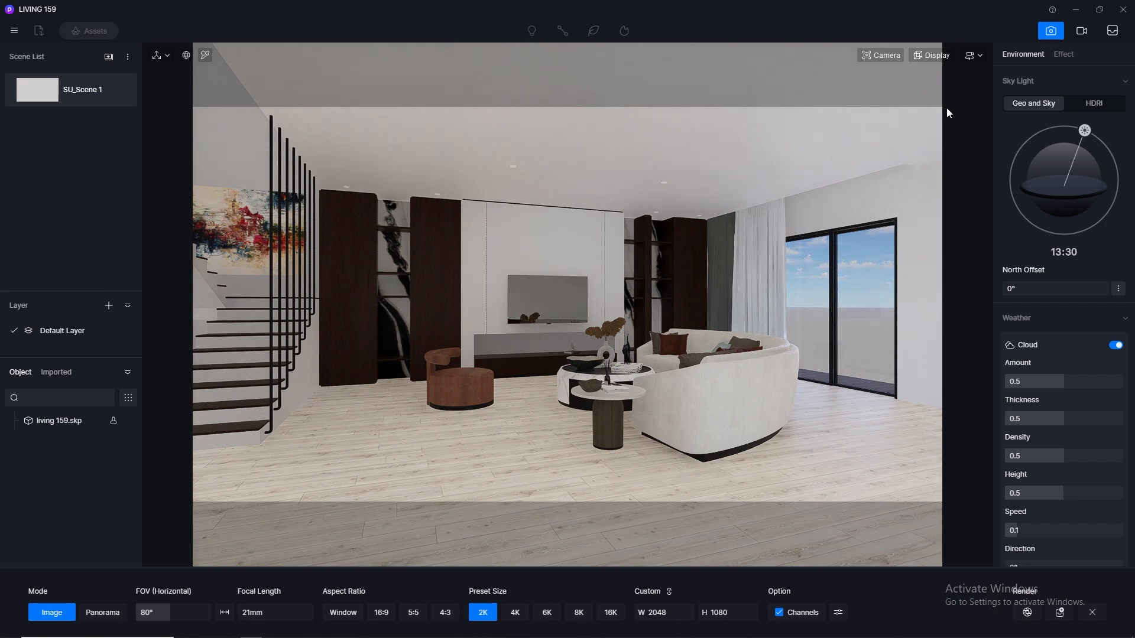
- Try narrower camera fields of view of 70° and 60°
click(894, 55)
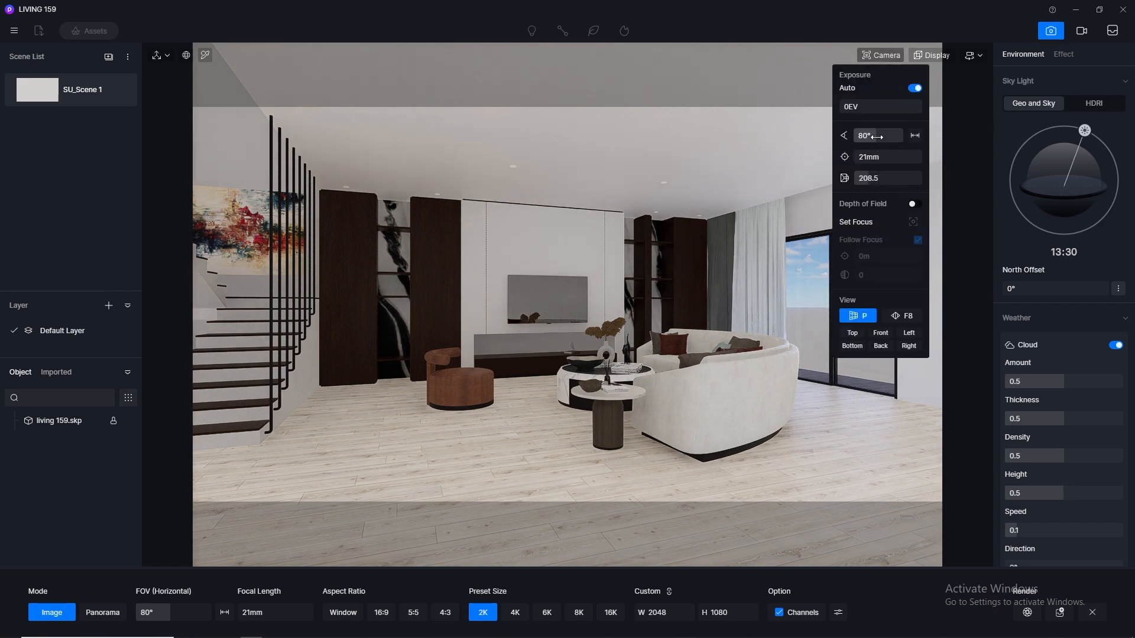
click(878, 136)
text(70)
key(Return)
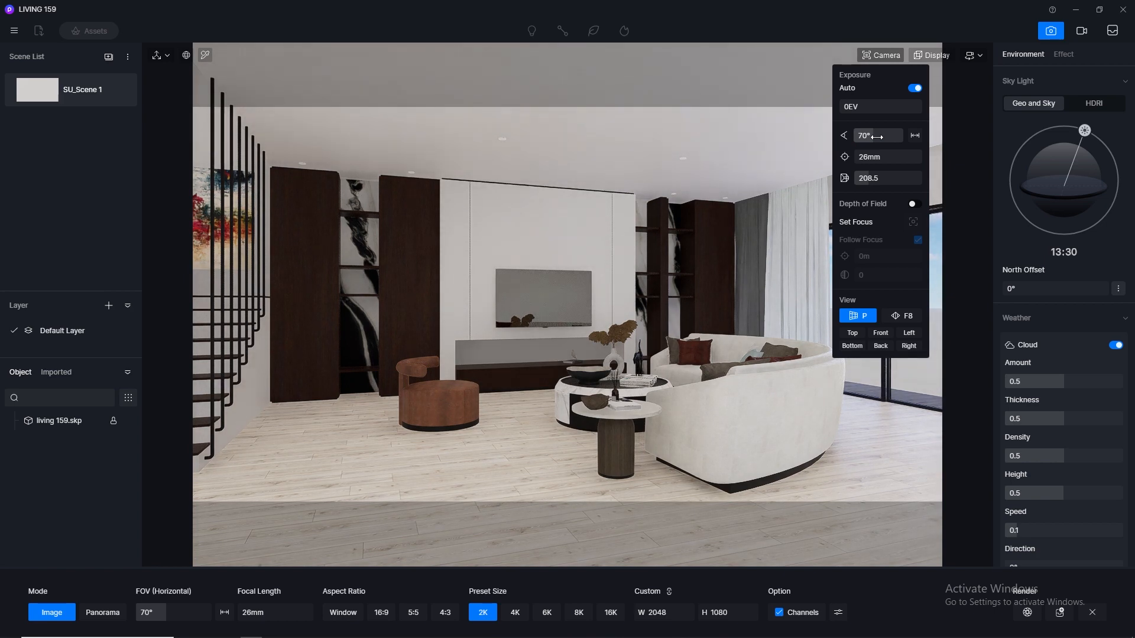
click(878, 136)
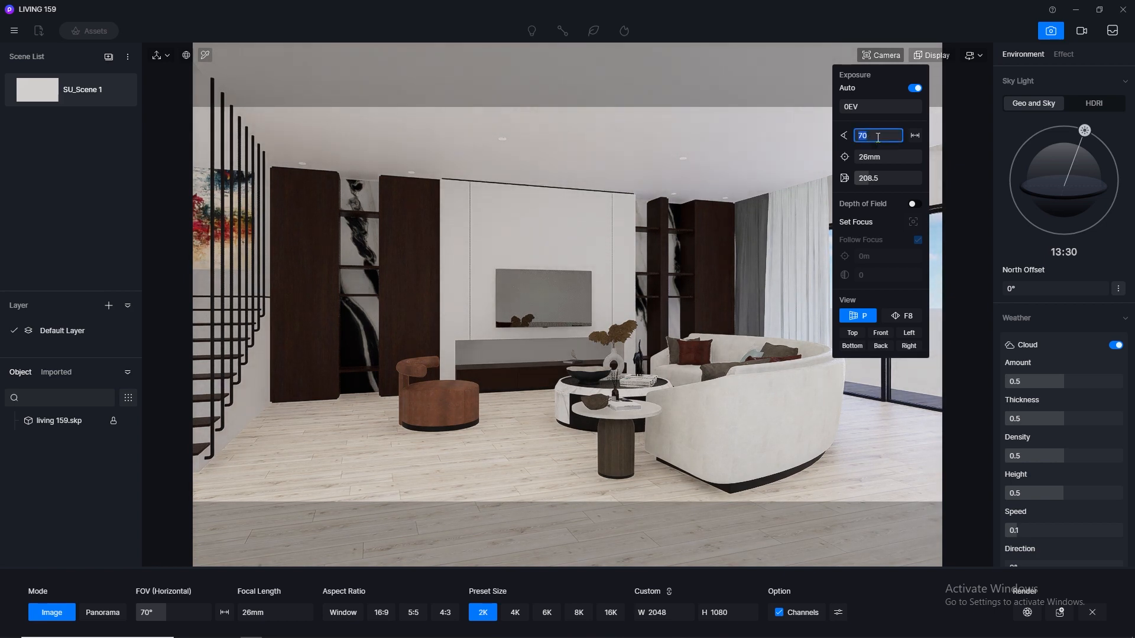
text(60)
key(Return)
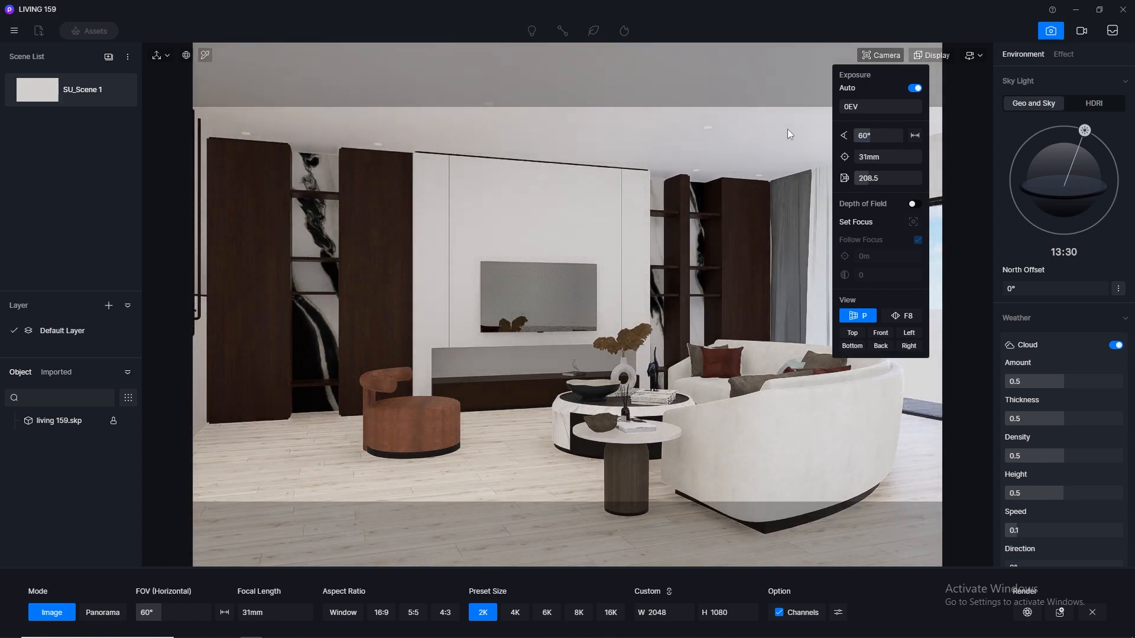
- Set the camera's field of view to 65° and adjust its distance and sideways position to frame the TV wall and seating
scroll(787, 129, down, 4)
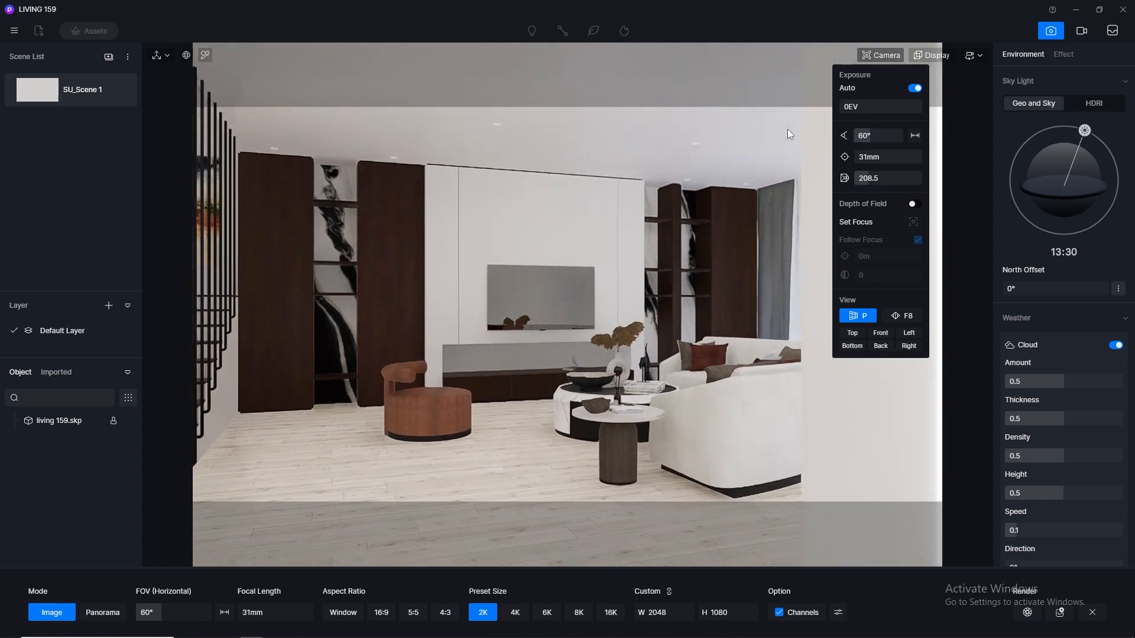
scroll(788, 129, up, 2)
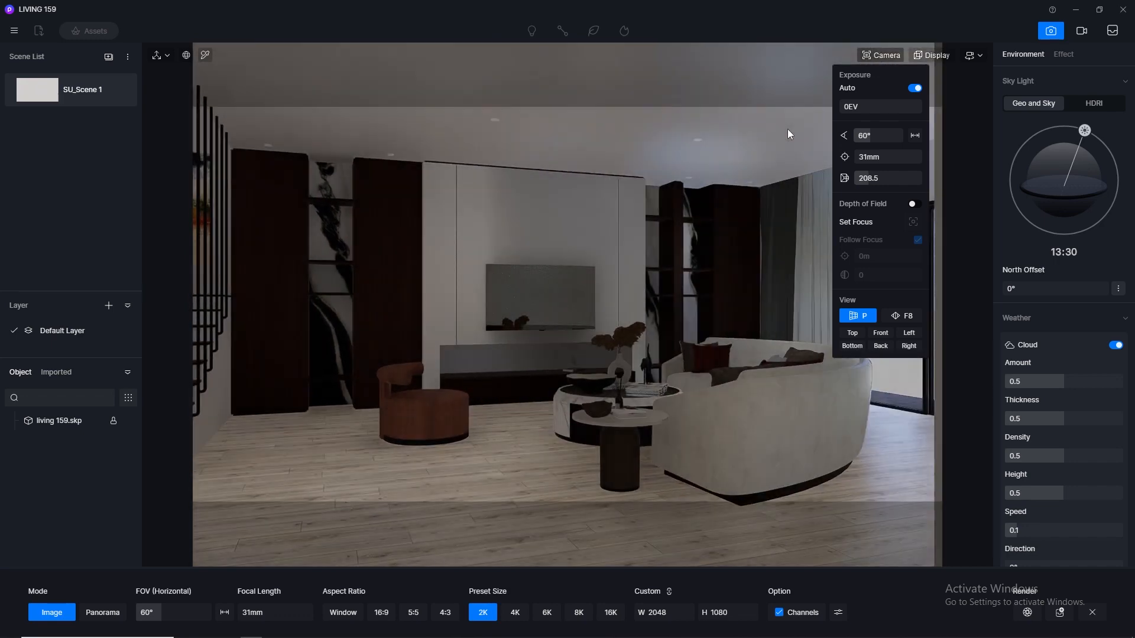
click(880, 136)
text(65)
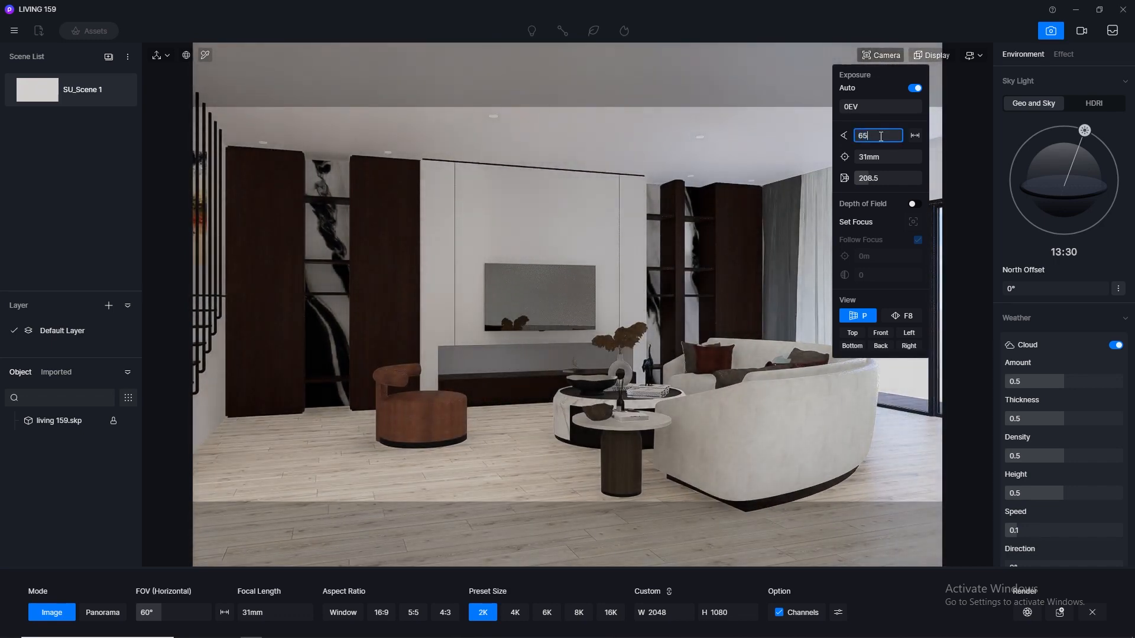
key(Return)
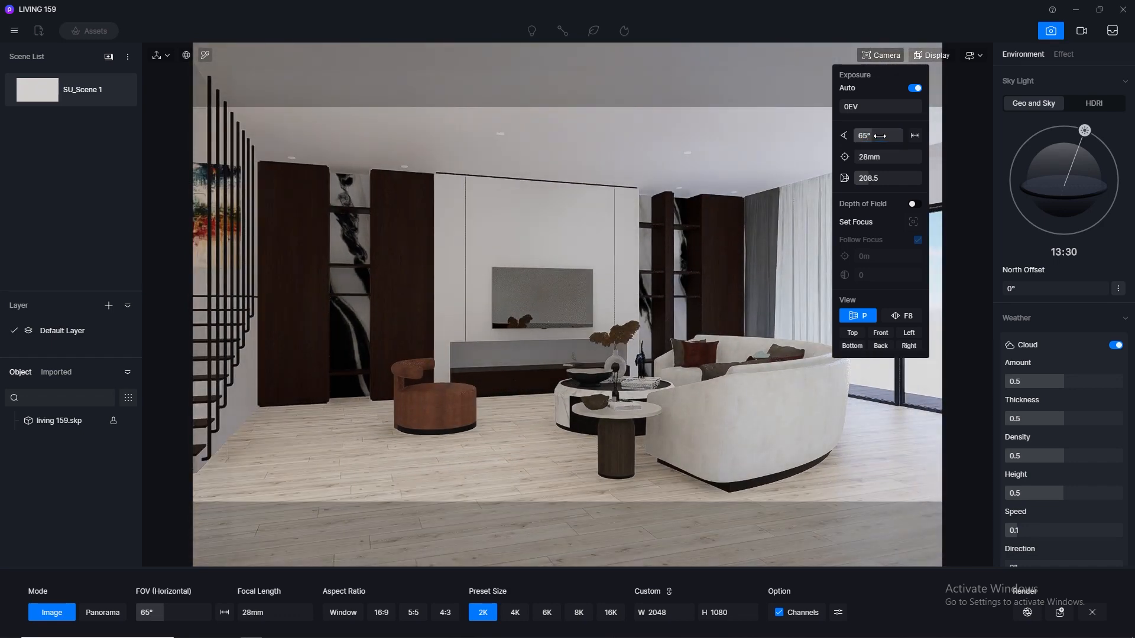
key(a)
key(a)
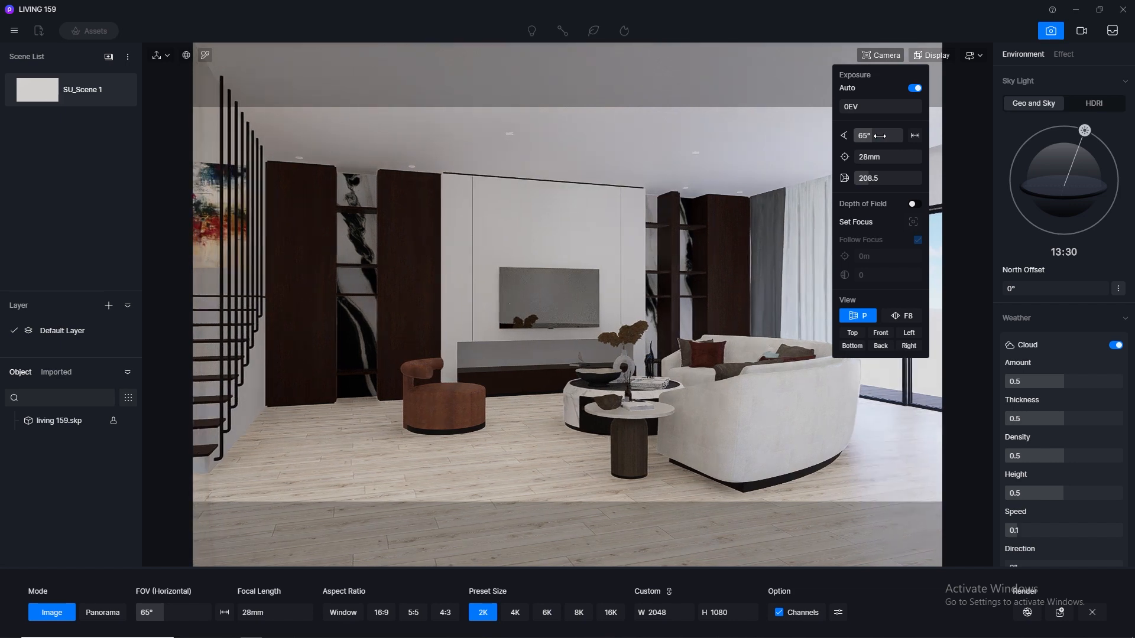
key(d)
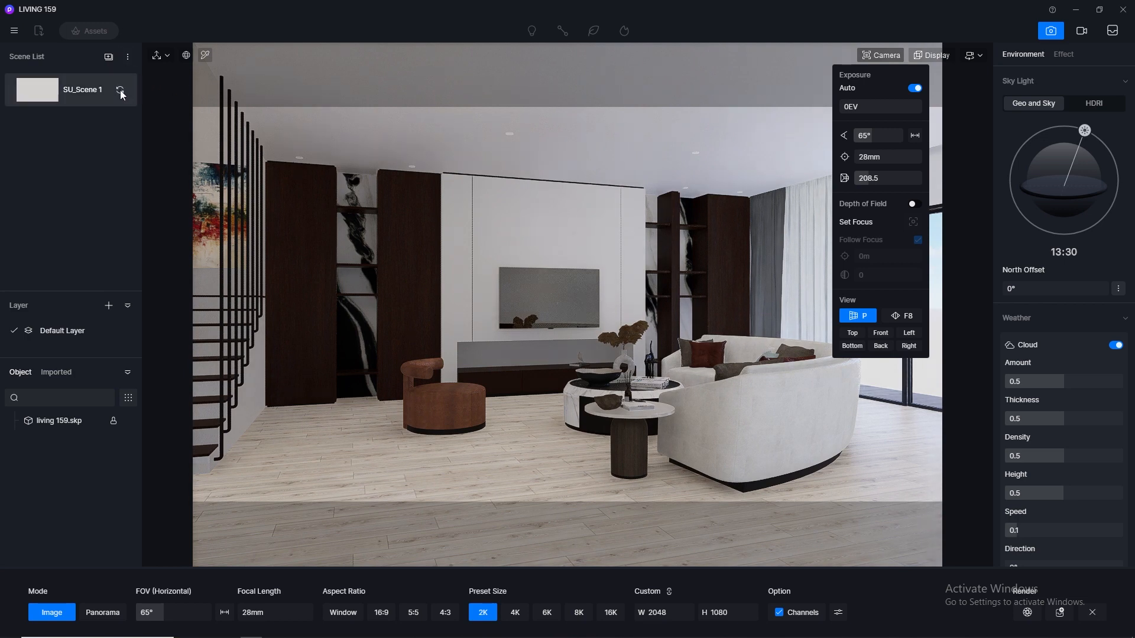
- Update SU_Scene 1 with the current camera view and save the project
click(125, 89)
click(15, 31)
mouse_move(30, 53)
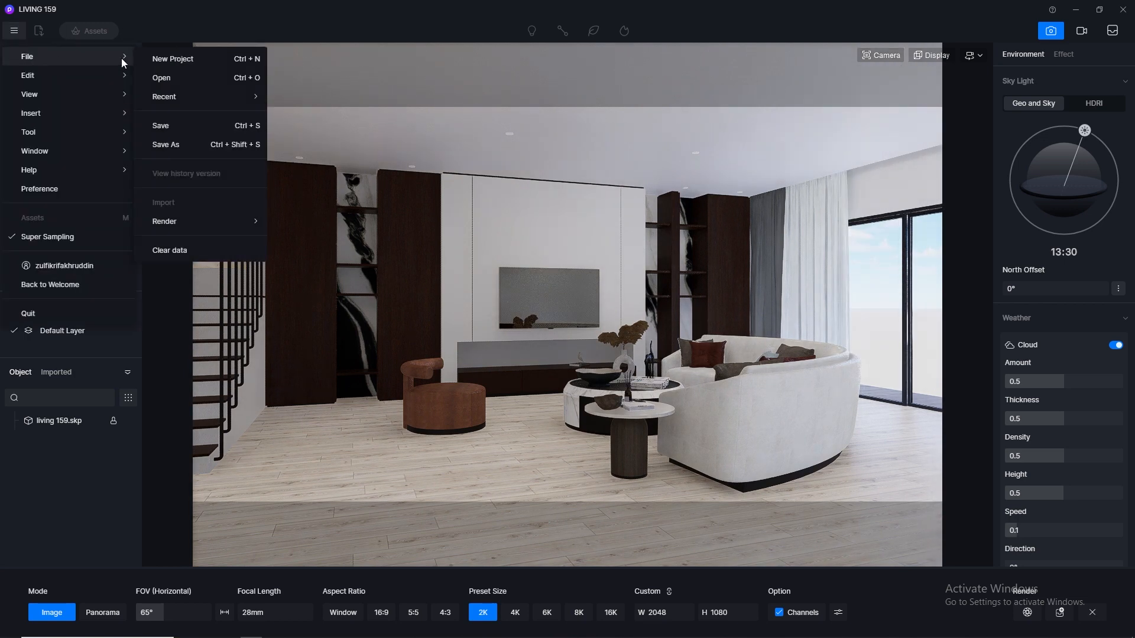
click(160, 121)
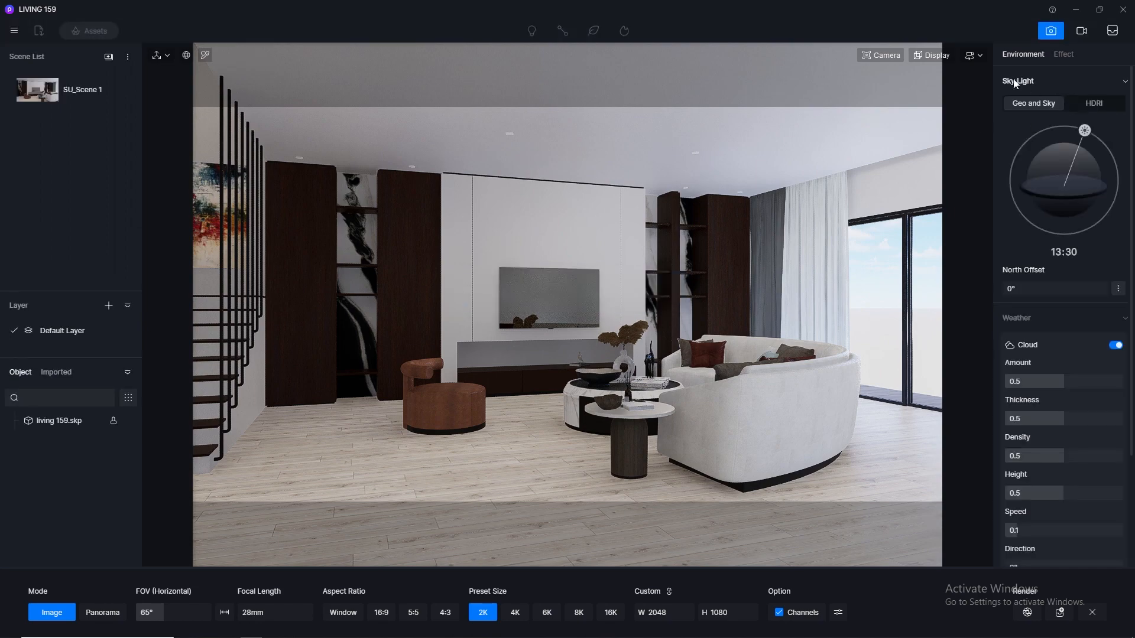
- Leave image render mode and select the light wood floor's material for inspection
click(1051, 31)
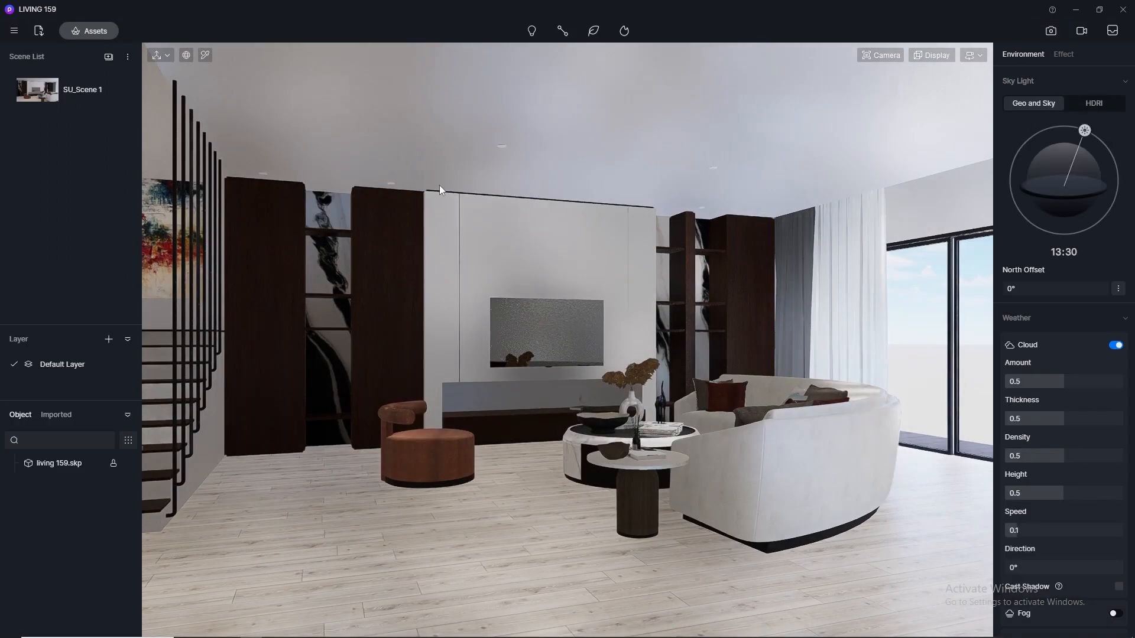
click(545, 552)
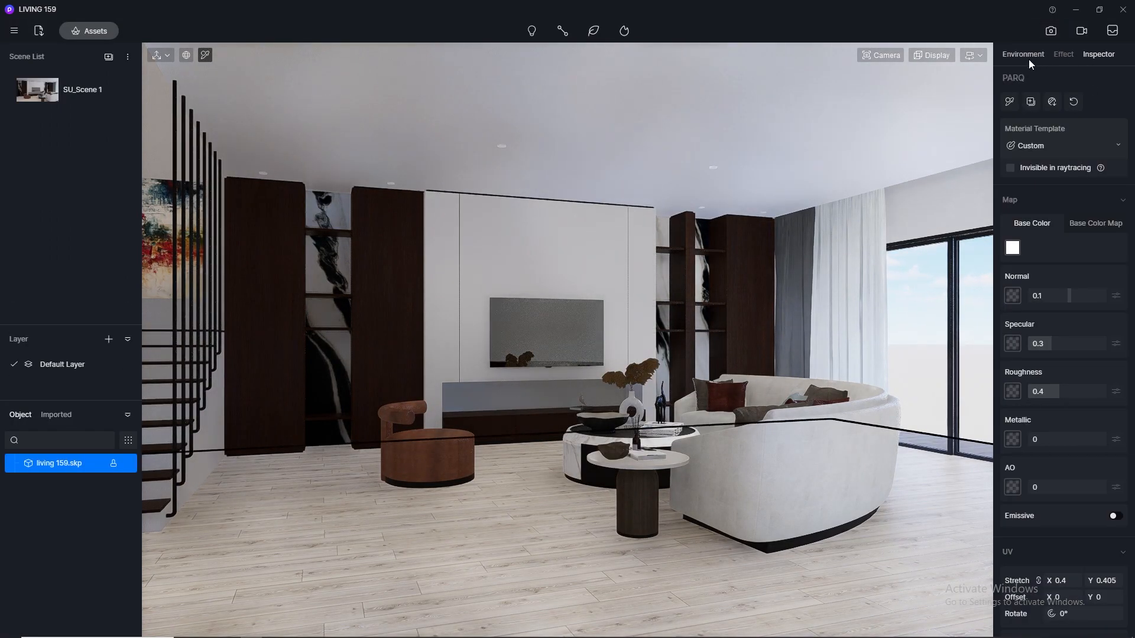
- Copy the light wood floor material's base color map into its normal map
click(1097, 223)
click(1011, 247)
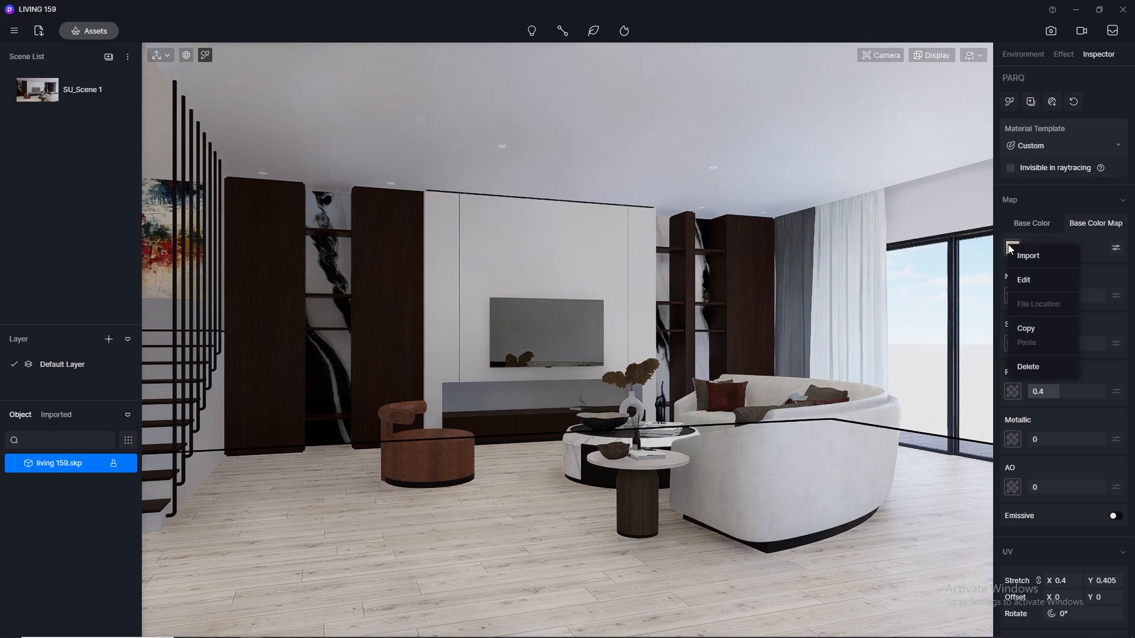
click(1036, 332)
click(1012, 297)
click(1030, 394)
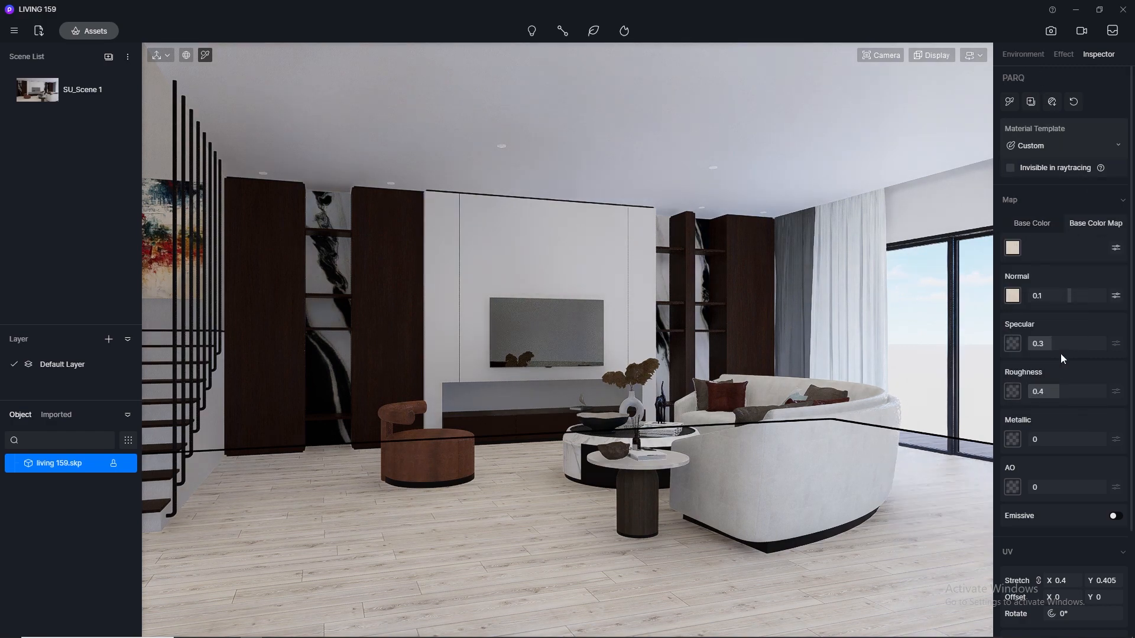
- Set the floor material's specular to 0.5 and roughness to 0.3
click(1057, 344)
text(0.5)
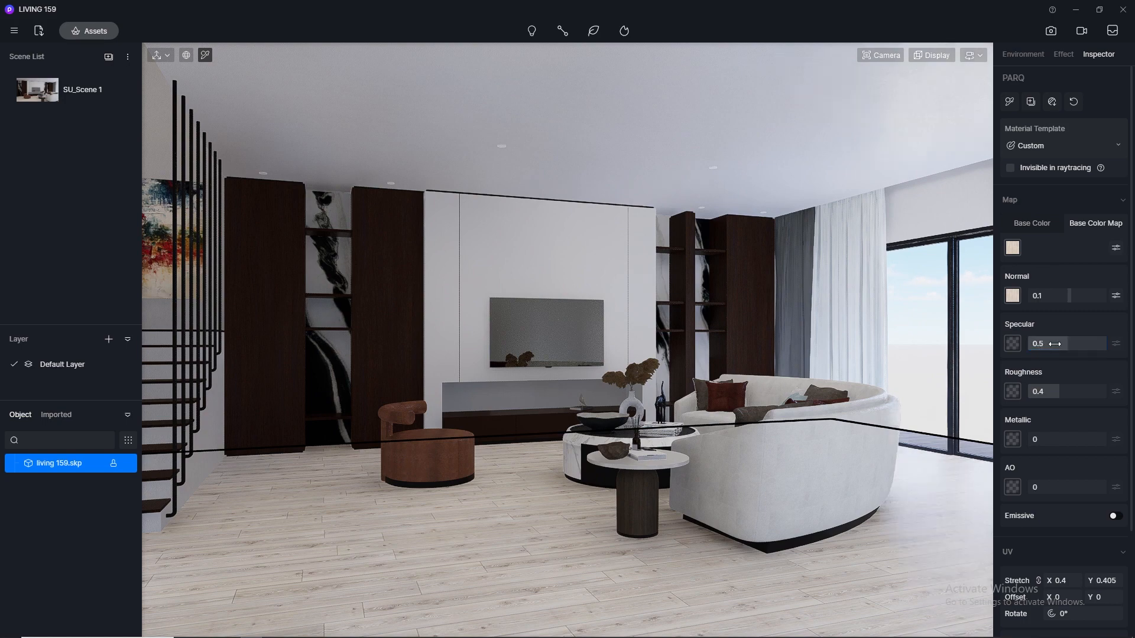
click(1055, 393)
text(0.3)
key(Return)
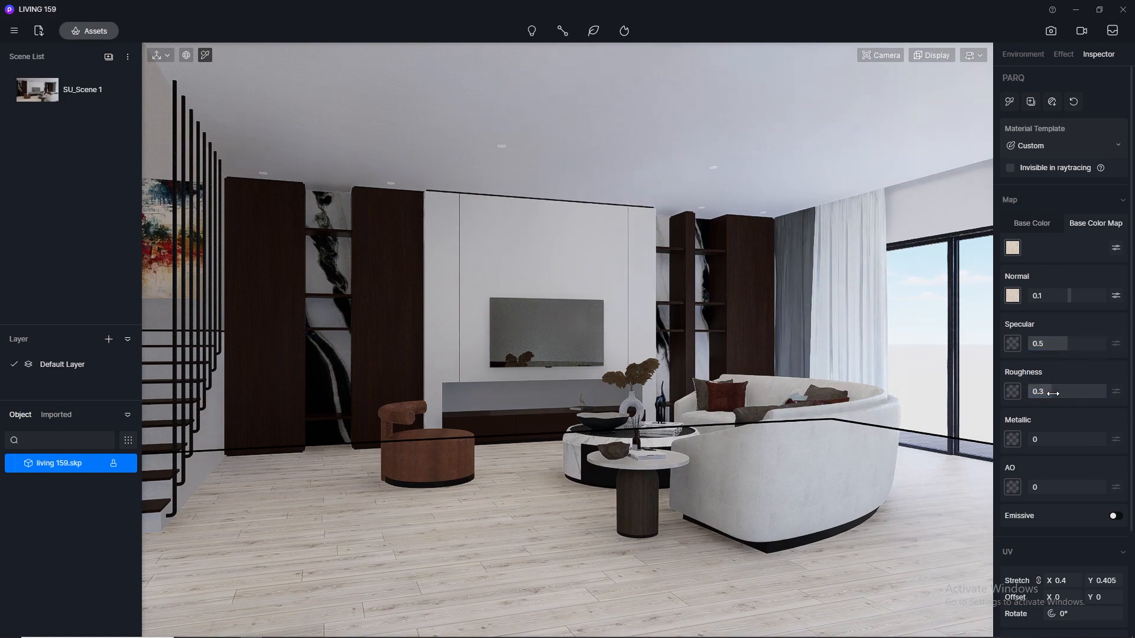
- Reuse the dark cabinet veneer's base color map as its normal map, with specular 0.5 and roughness 0.3
click(750, 277)
click(1013, 249)
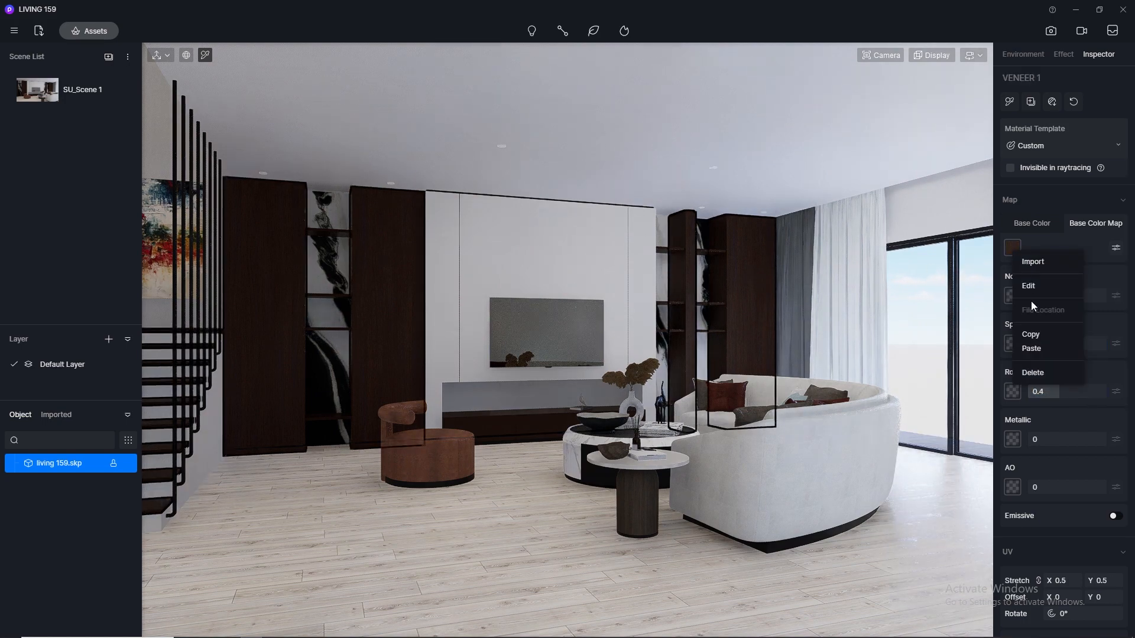
click(1035, 335)
click(1057, 343)
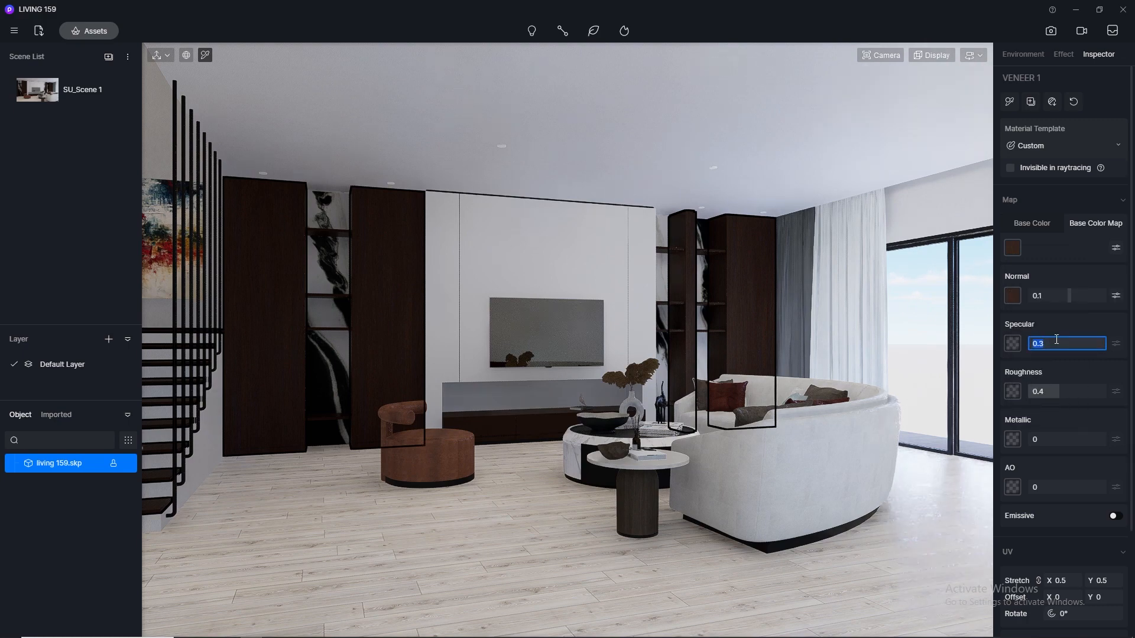
text(0.5)
click(1058, 395)
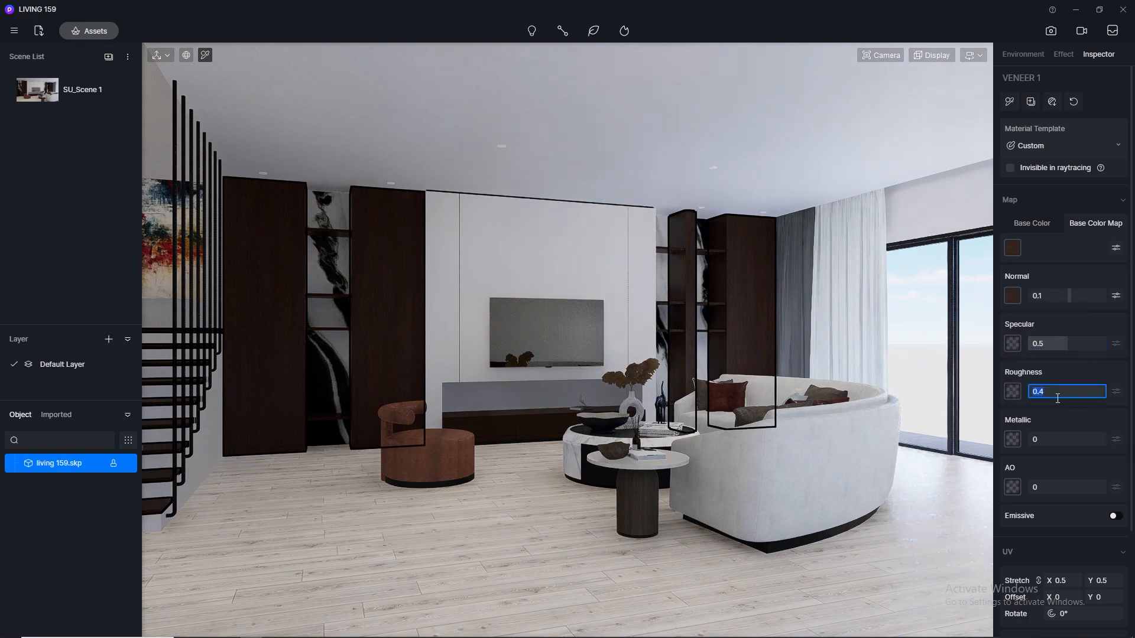
text(0.)
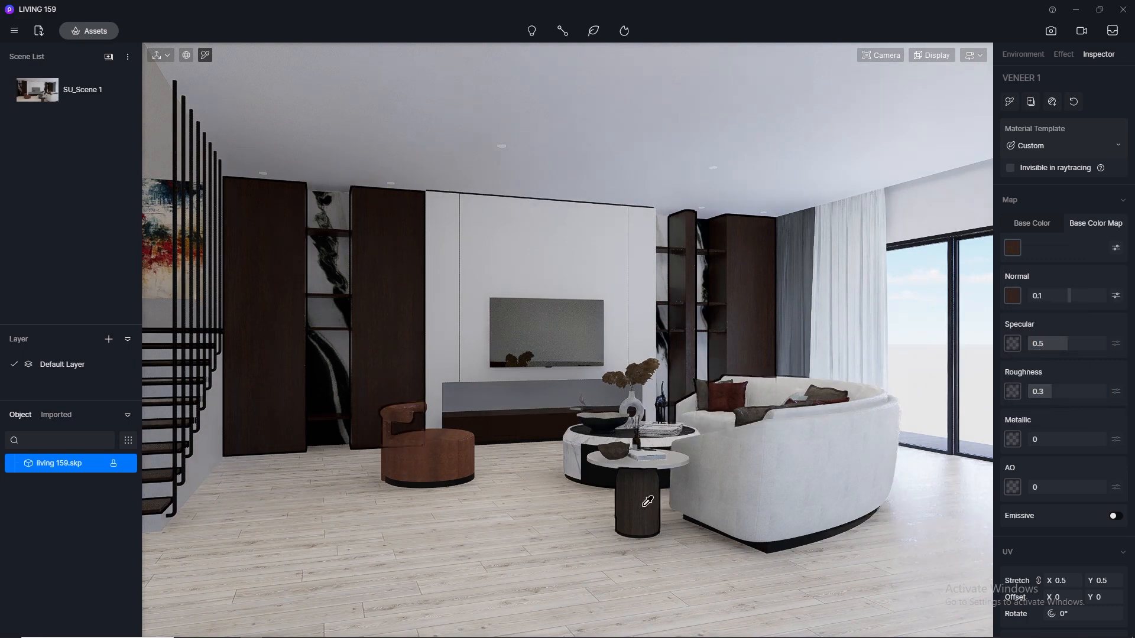
- Copy the base color map of the round side table's wood base into its normal map
click(648, 502)
click(1014, 249)
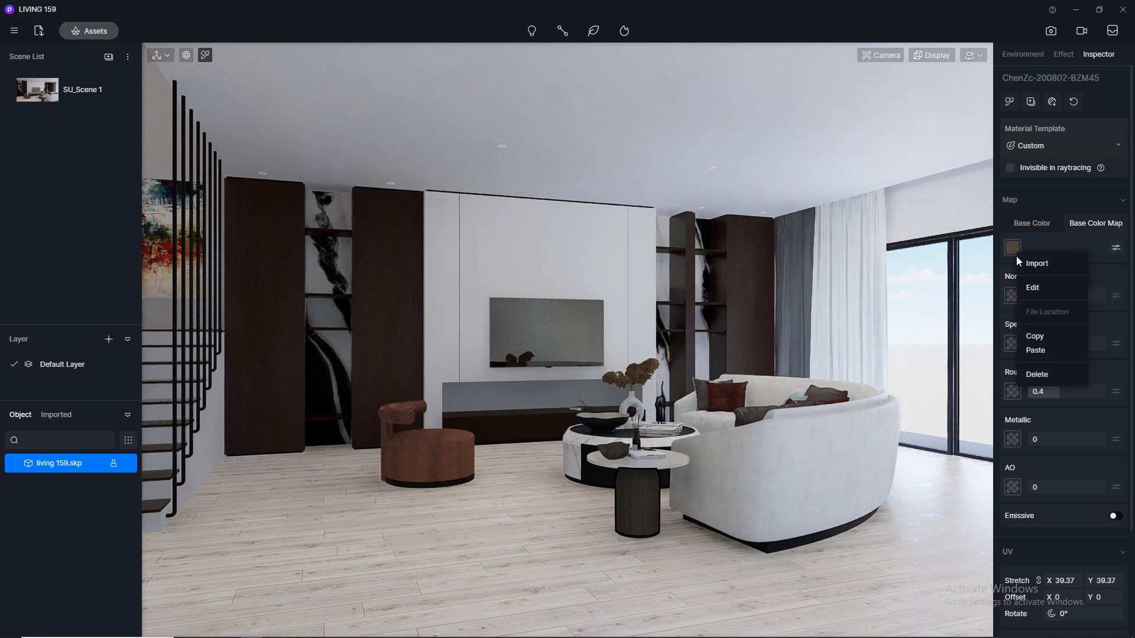
click(1036, 337)
click(1013, 296)
click(1036, 399)
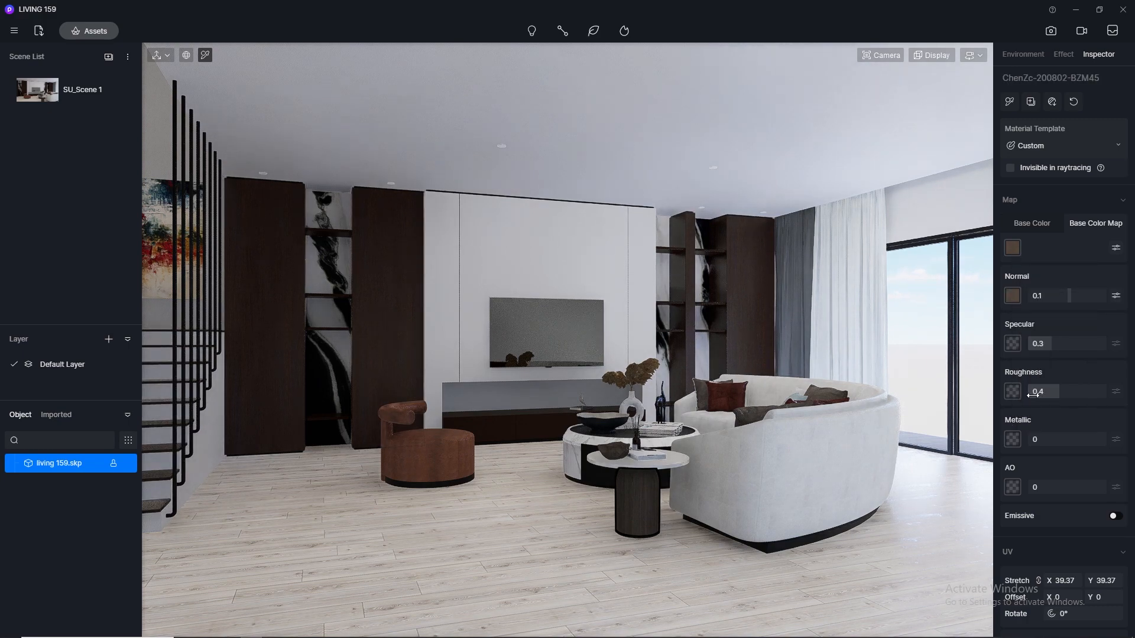
- Set the side table base material's specular to 0.5 and roughness to 0.3
click(1046, 345)
text(0.5)
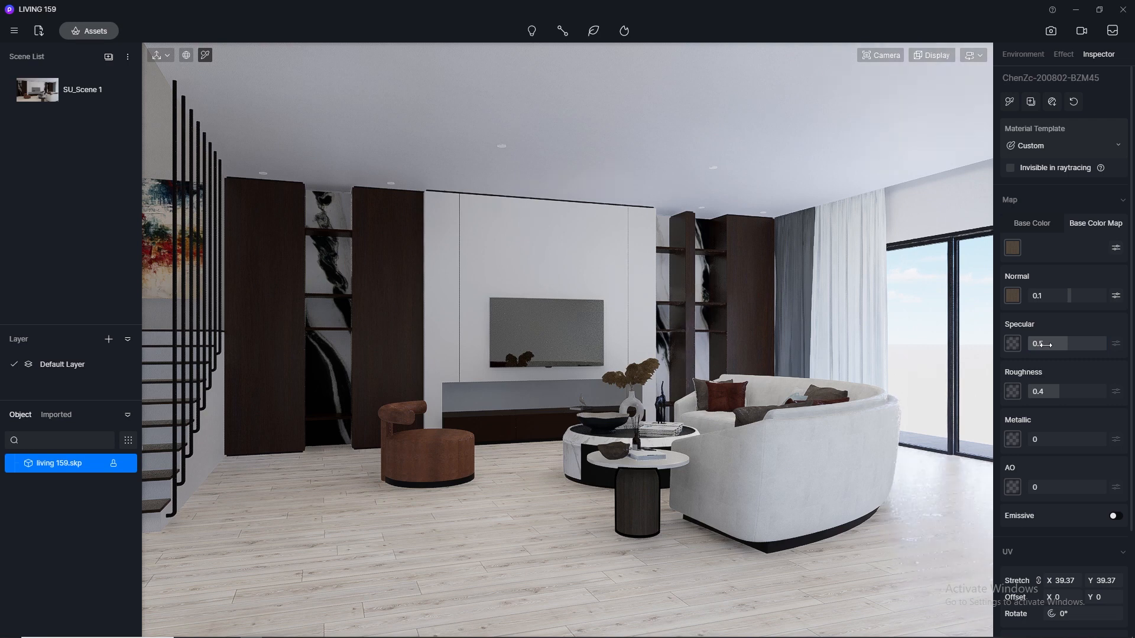
key(Return)
click(1057, 396)
text(0.3)
key(Return)
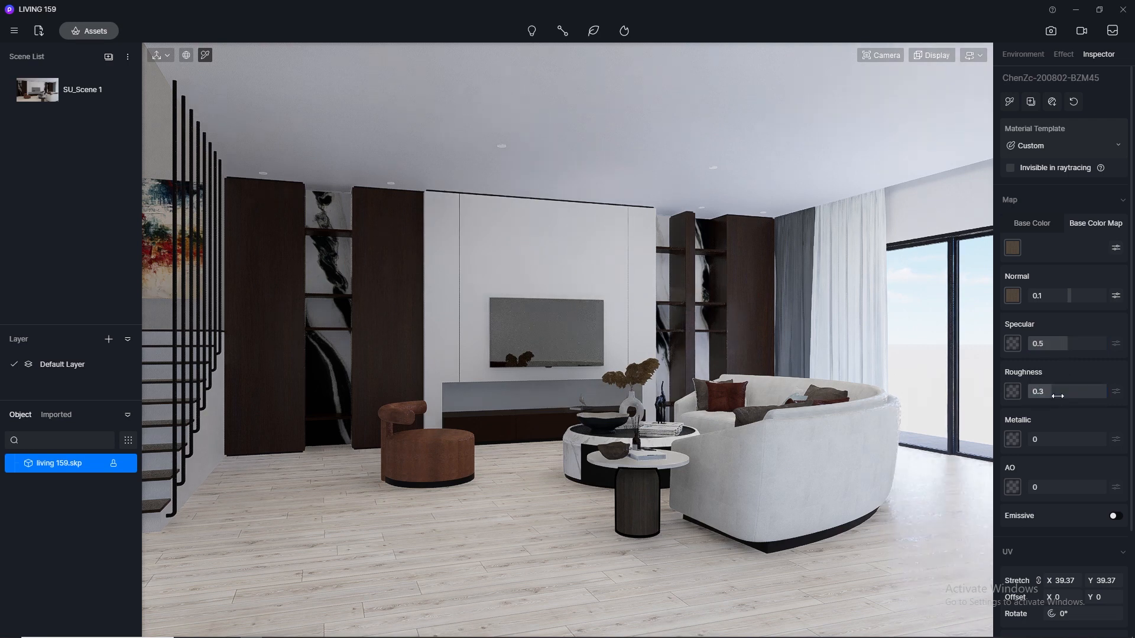
- Give the white TV wall panel material a specular of 0.5 and a roughness of 0.3
click(563, 248)
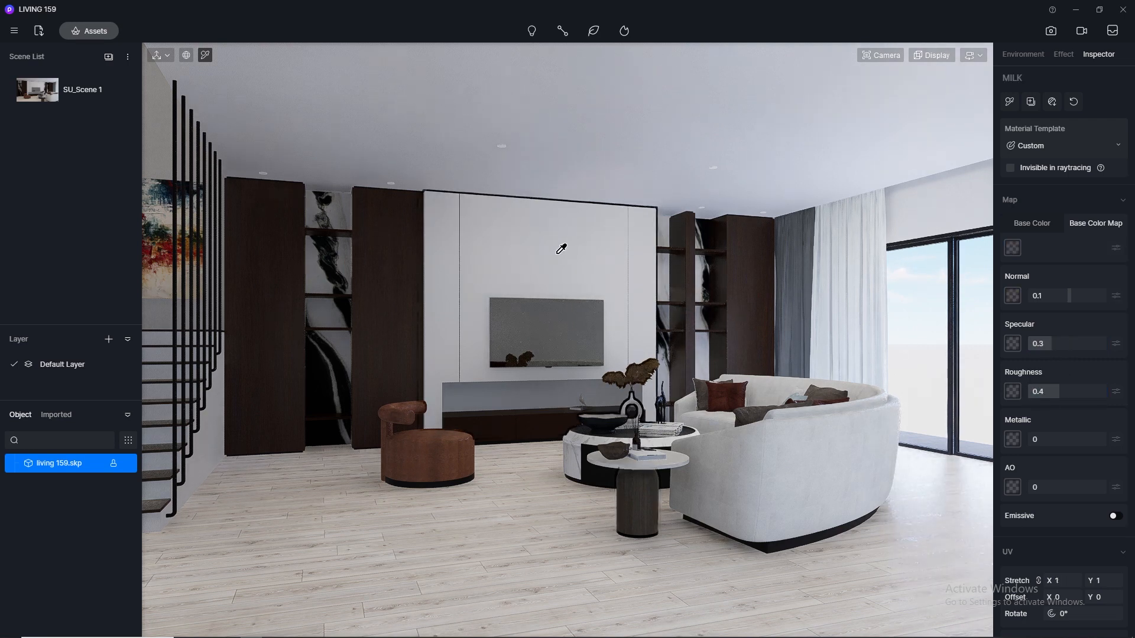
click(1047, 345)
text(0.5)
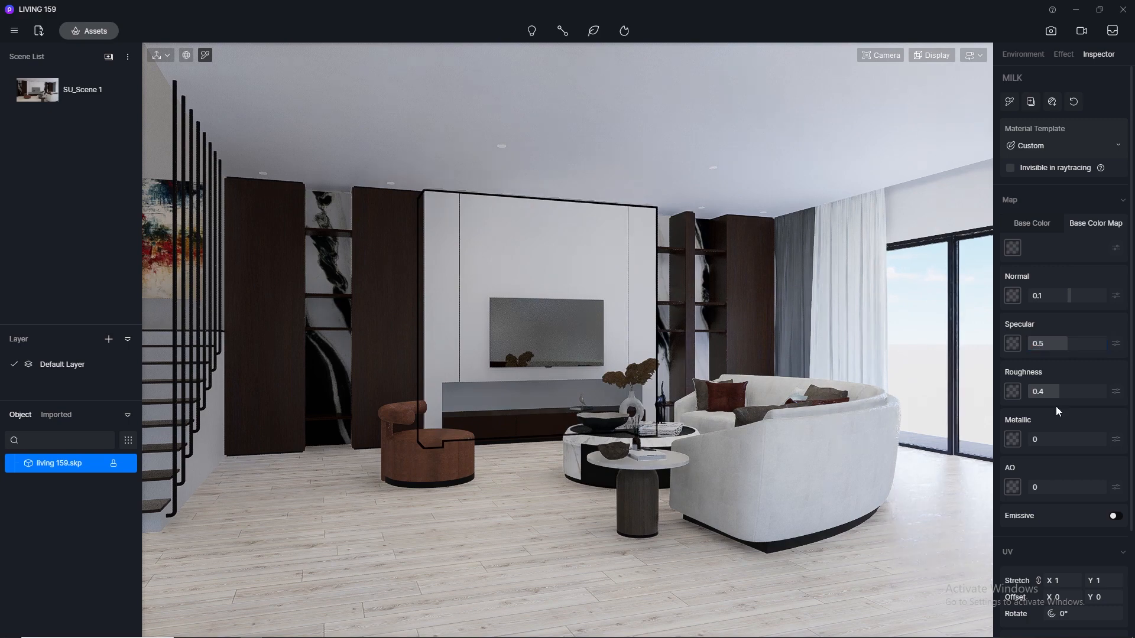
click(1058, 393)
key(Return)
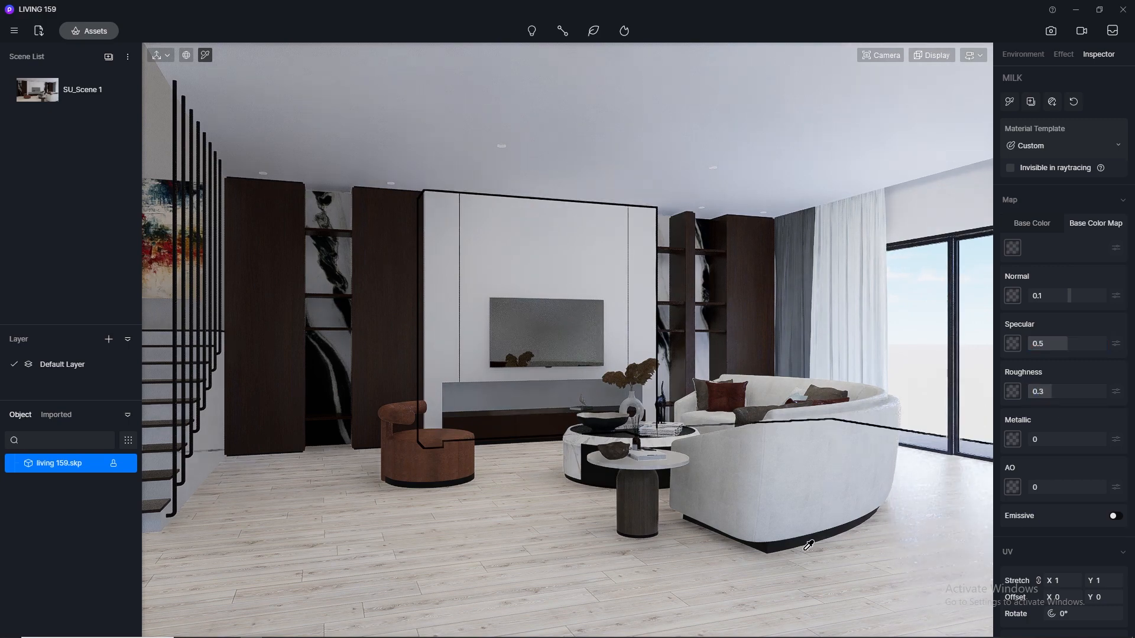
- Set the black material of the sofa plinth, railings and window frames to specular 0.5 and roughness 0.3
click(794, 539)
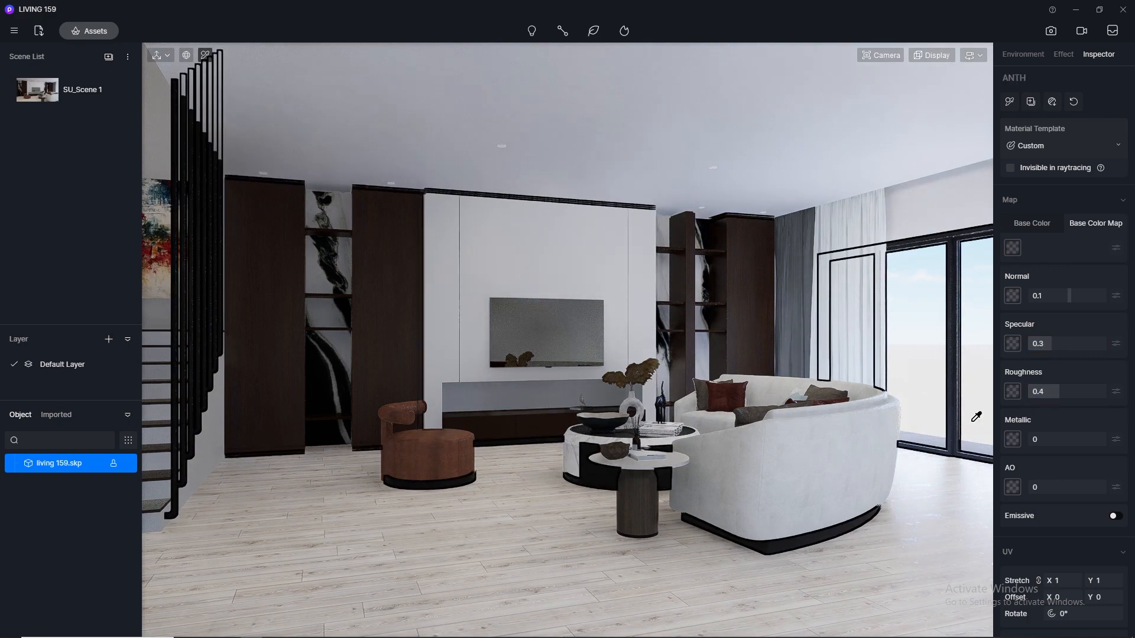
click(1059, 342)
text(0.5)
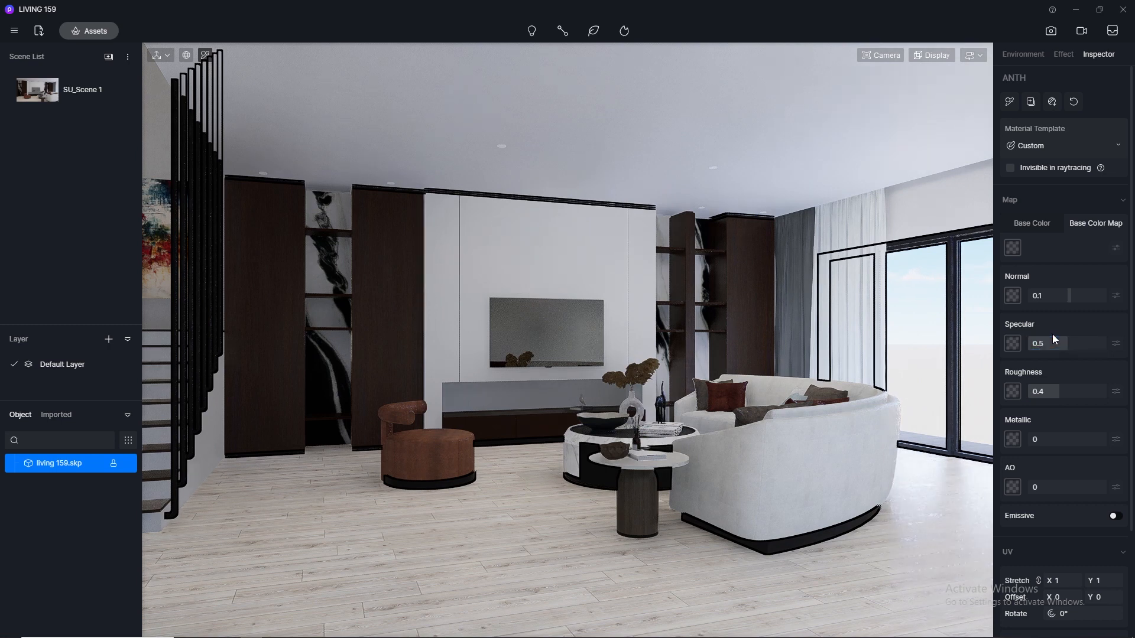
click(1056, 390)
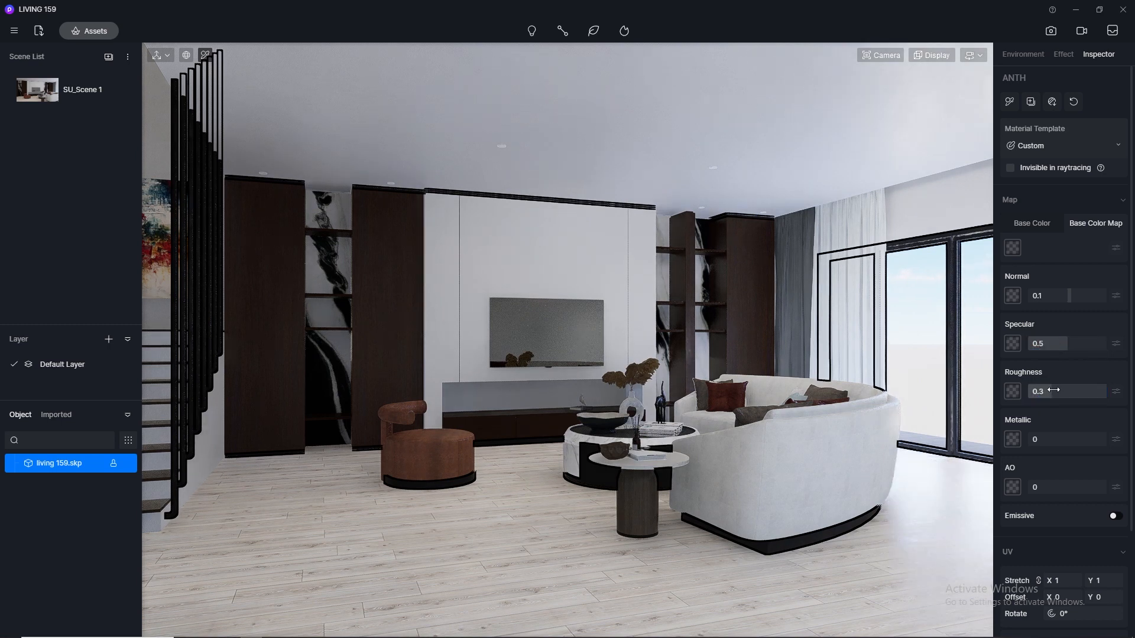
key(Return)
- Set the black and white shelf marble's normal to 0, specular to 0.5 and roughness to 0.1
click(337, 268)
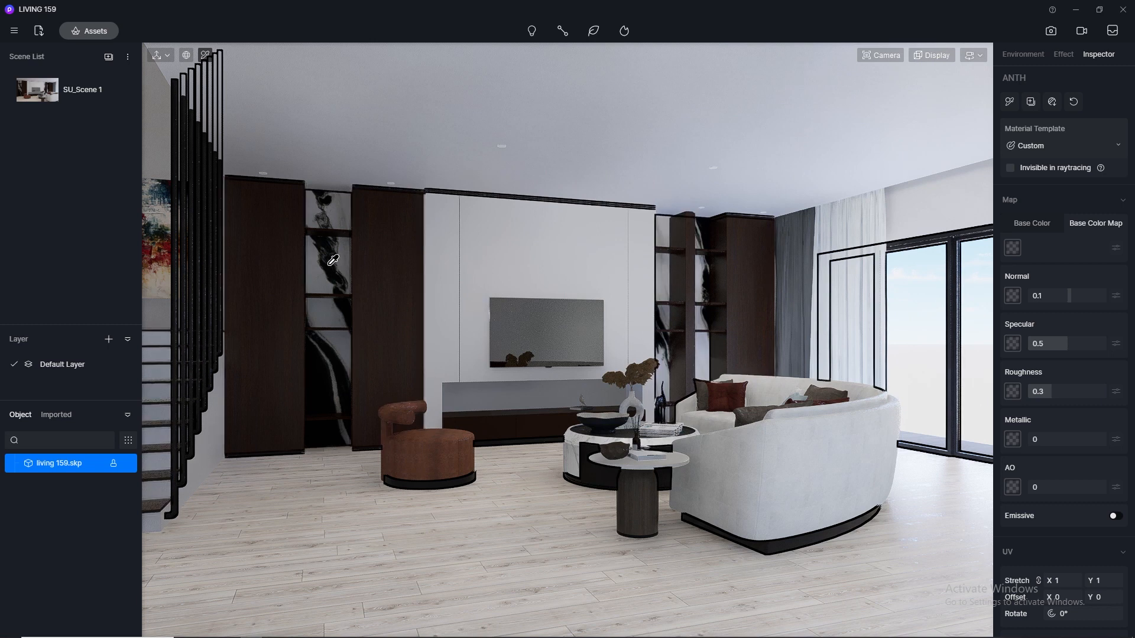
click(1036, 300)
text(0)
key(Return)
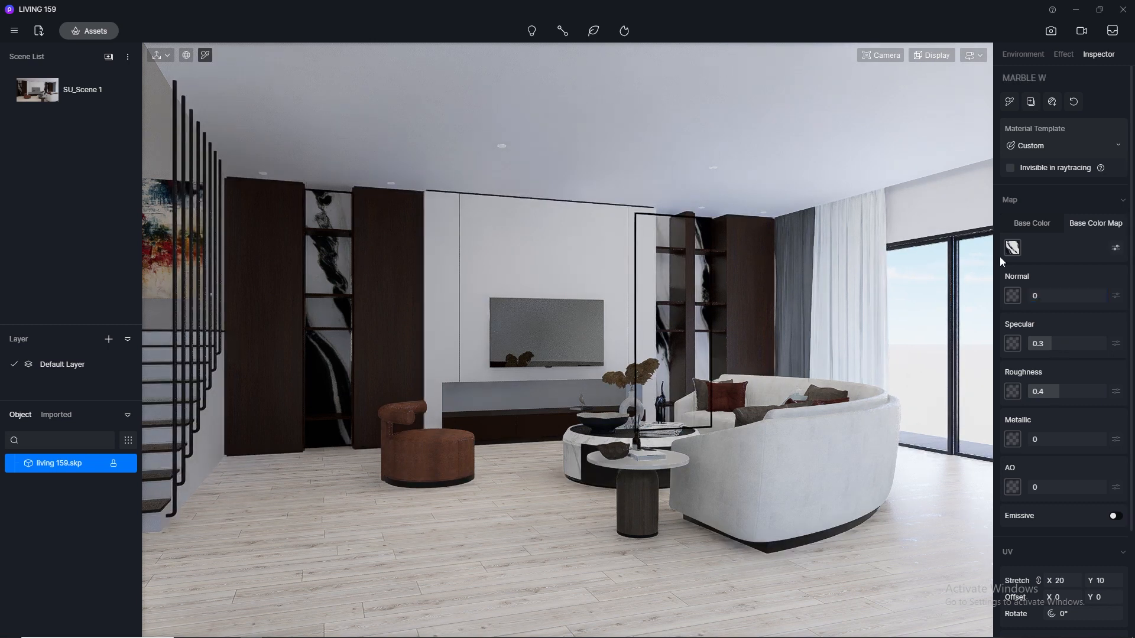
click(1058, 342)
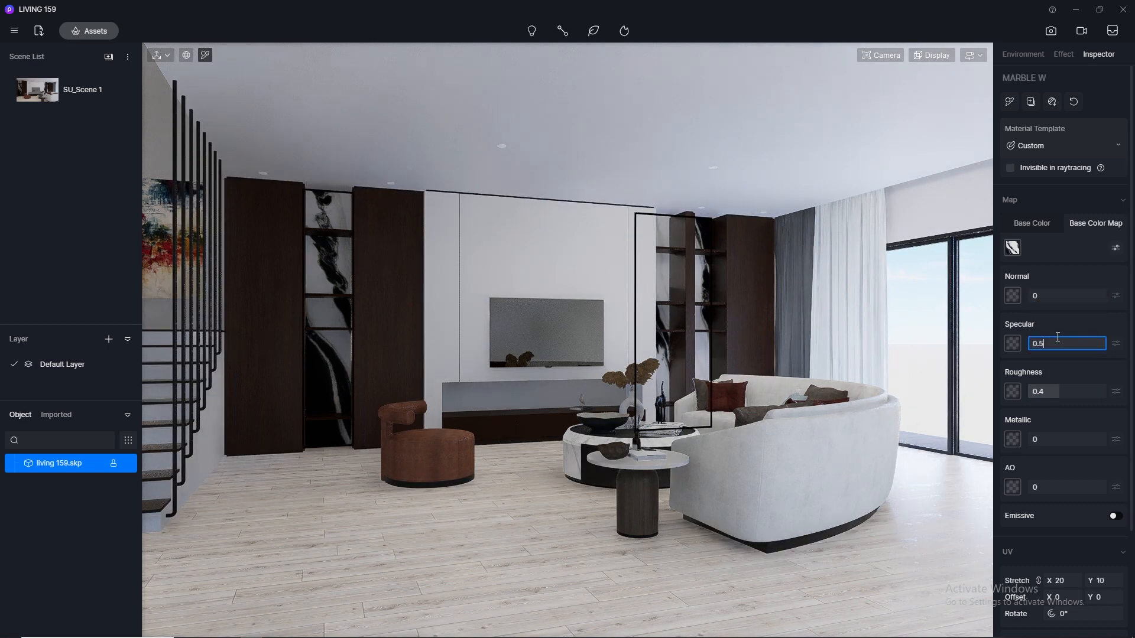
key(Return)
click(1053, 389)
text(0.1)
key(Return)
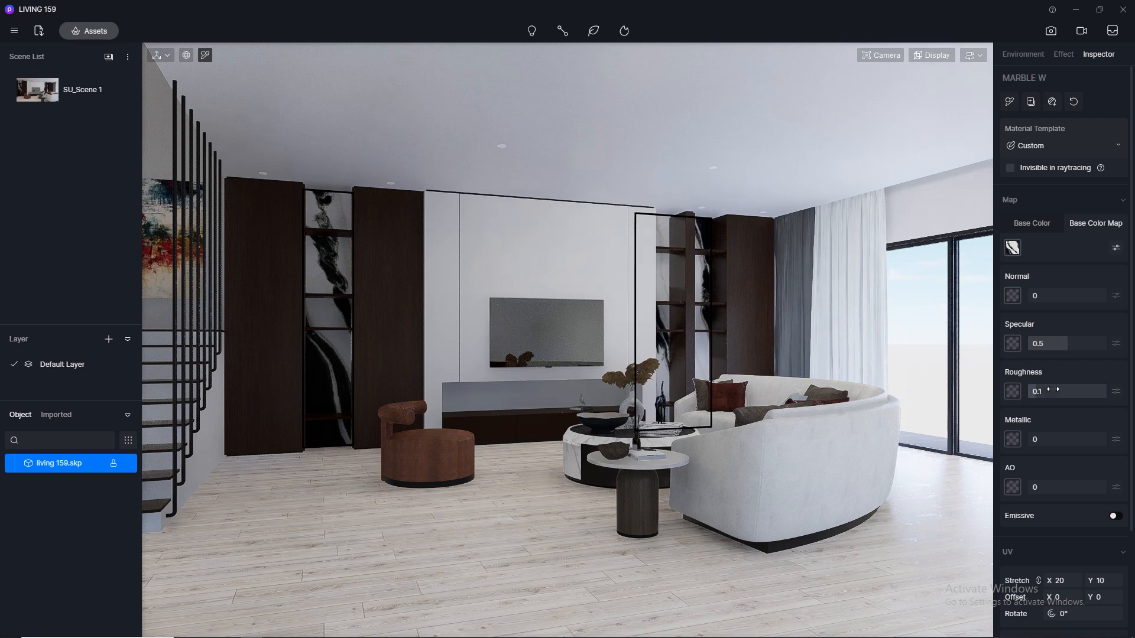
- Set the wall artwork material's specular to 0.5 and roughness to 0.3
click(154, 249)
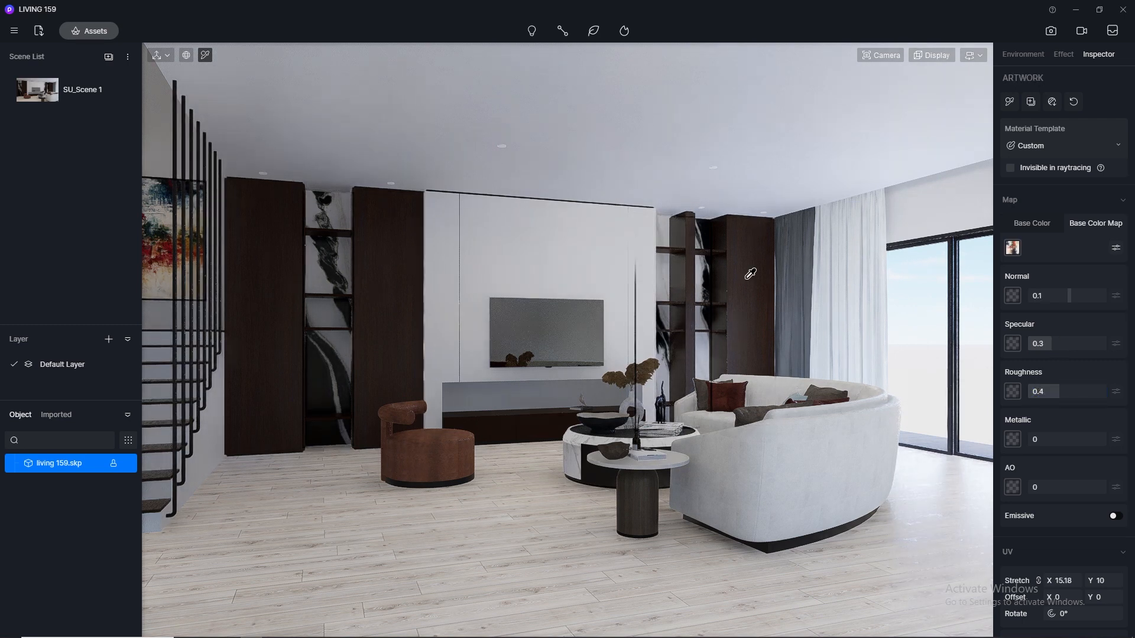
click(1042, 341)
text(0.)
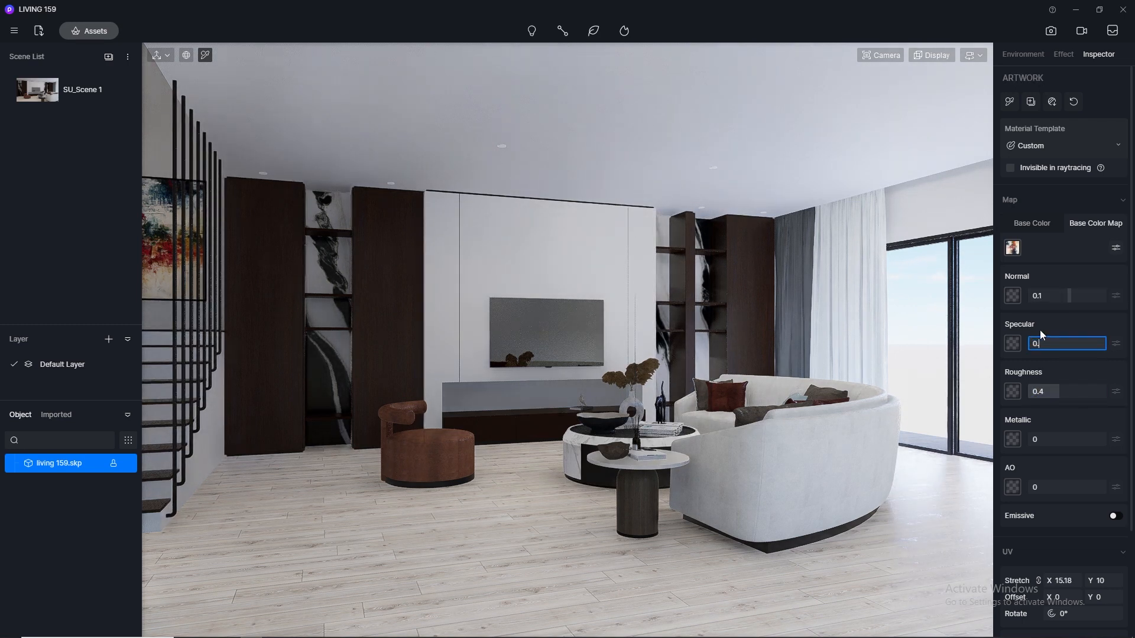
text(5)
key(Tab)
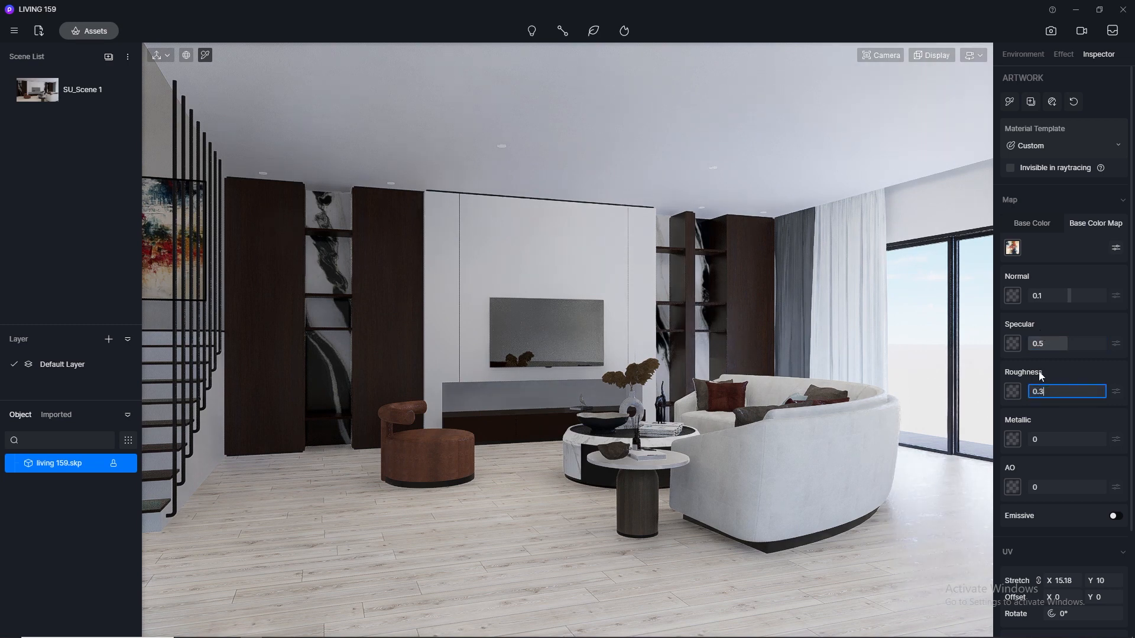
key(Return)
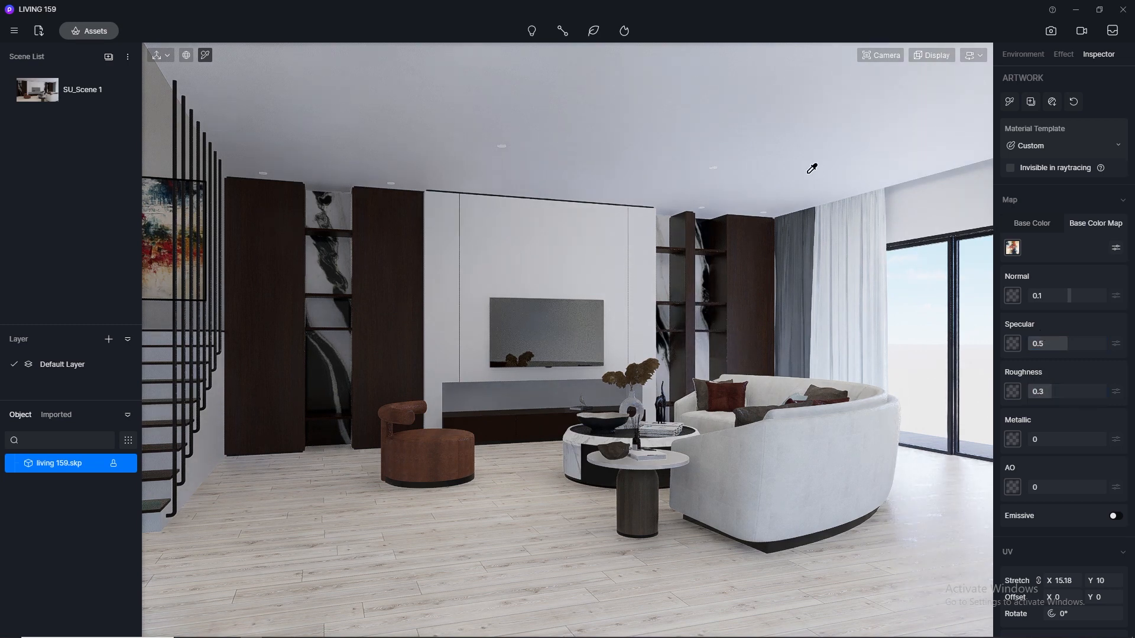
- Copy the ceiling plaster's base color map into its normal map and set its roughness to 0.8
click(748, 111)
click(1015, 249)
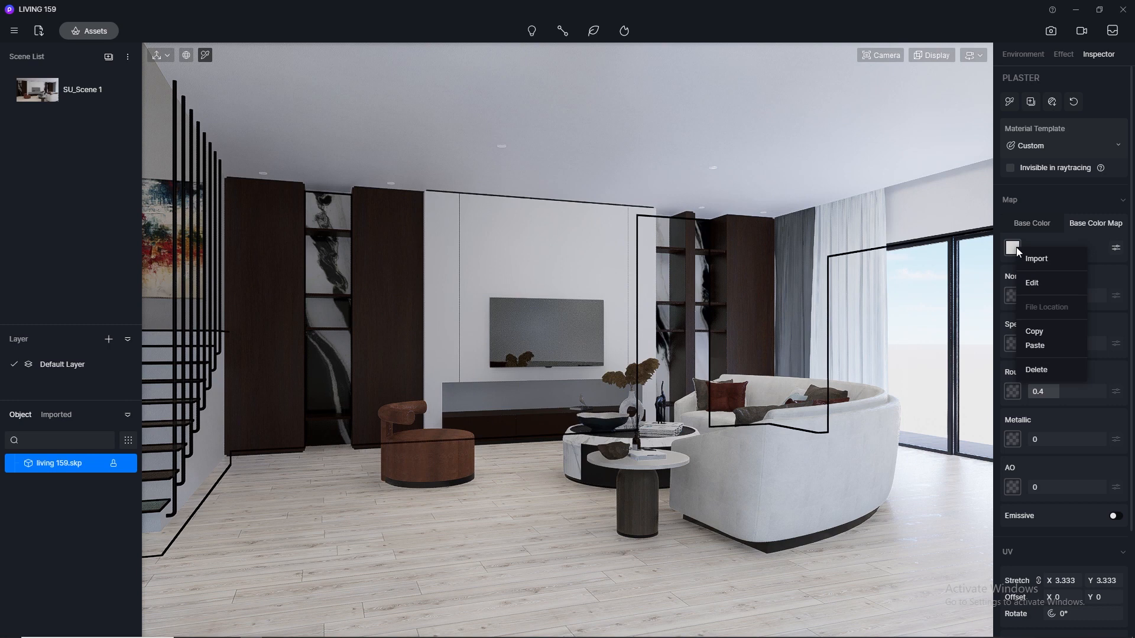
click(1034, 331)
click(1013, 296)
click(1048, 391)
text(0.)
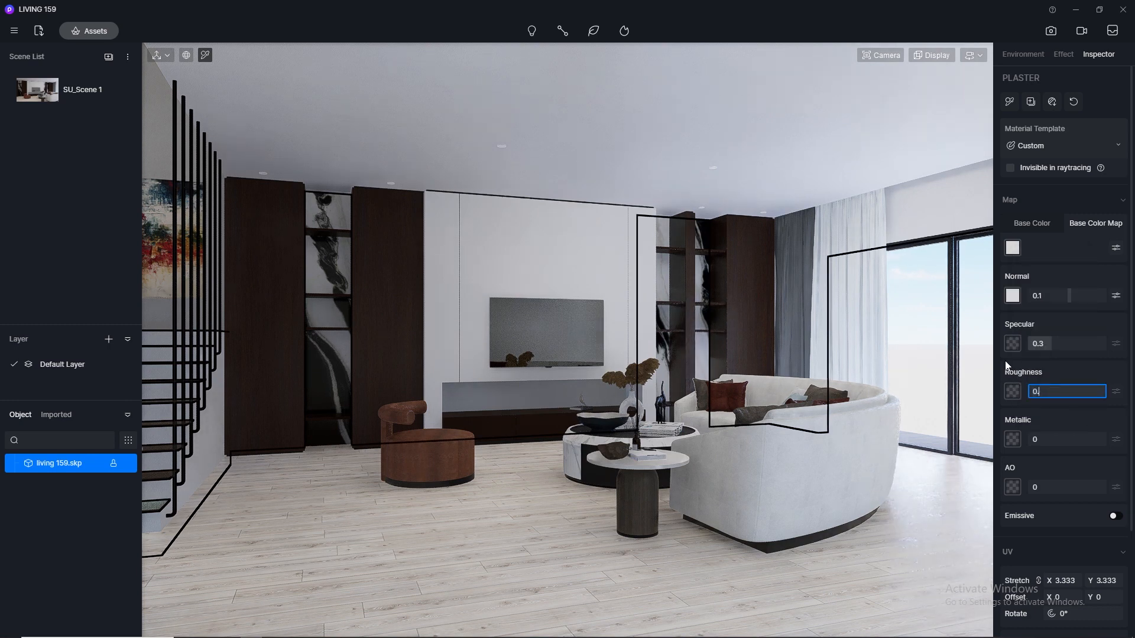
text(8)
key(Return)
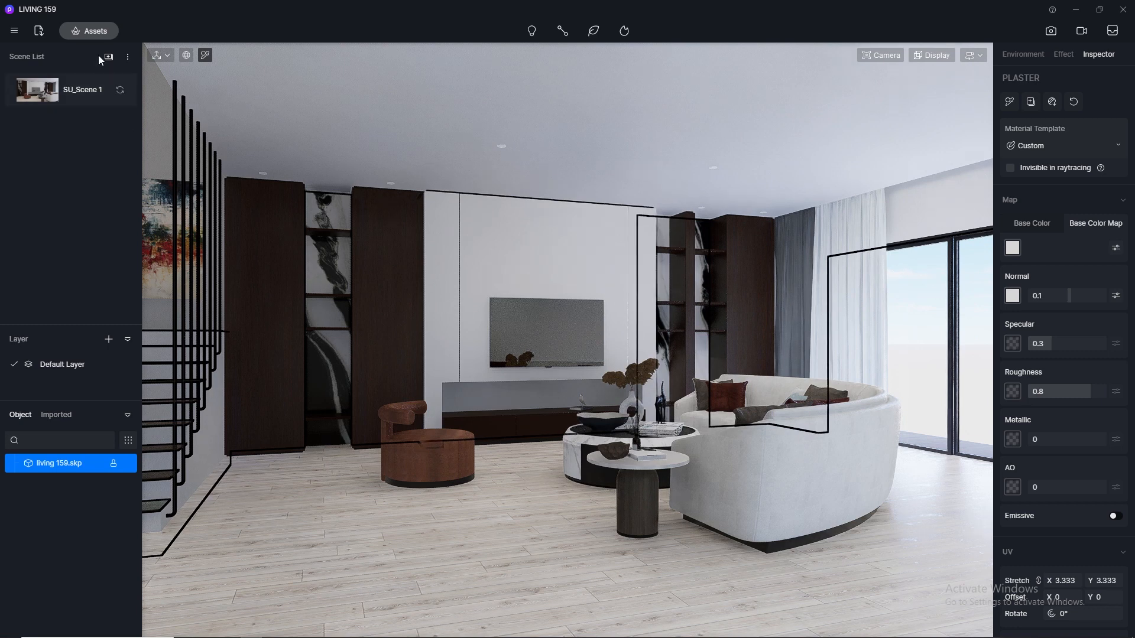
- Apply the Normal Glass material from the online asset library to the sliding window panes
click(90, 31)
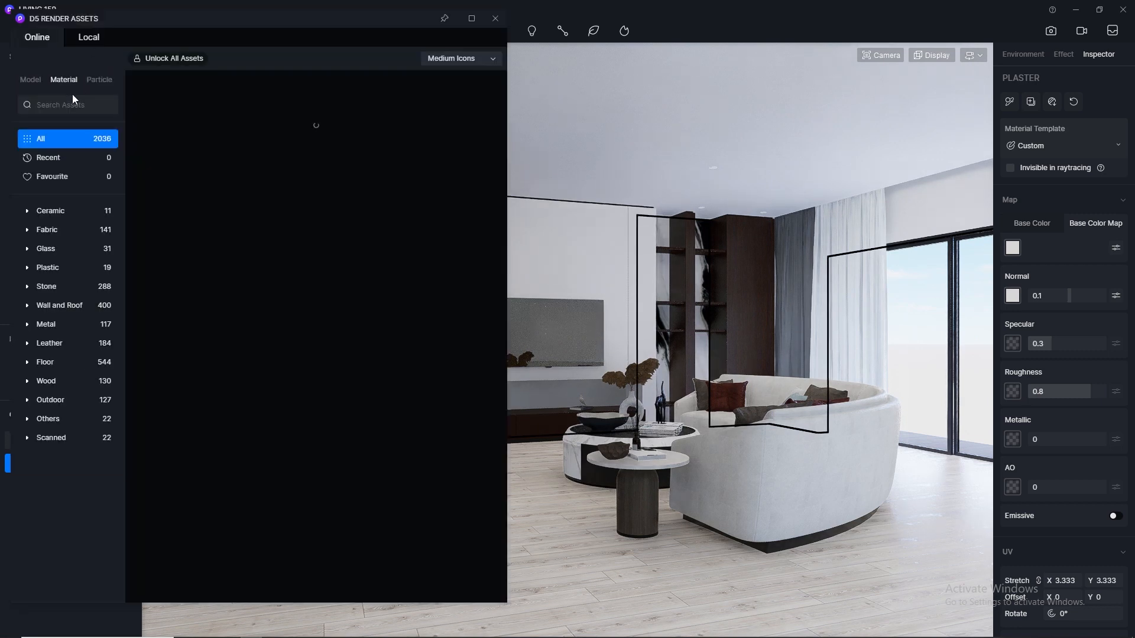
click(65, 253)
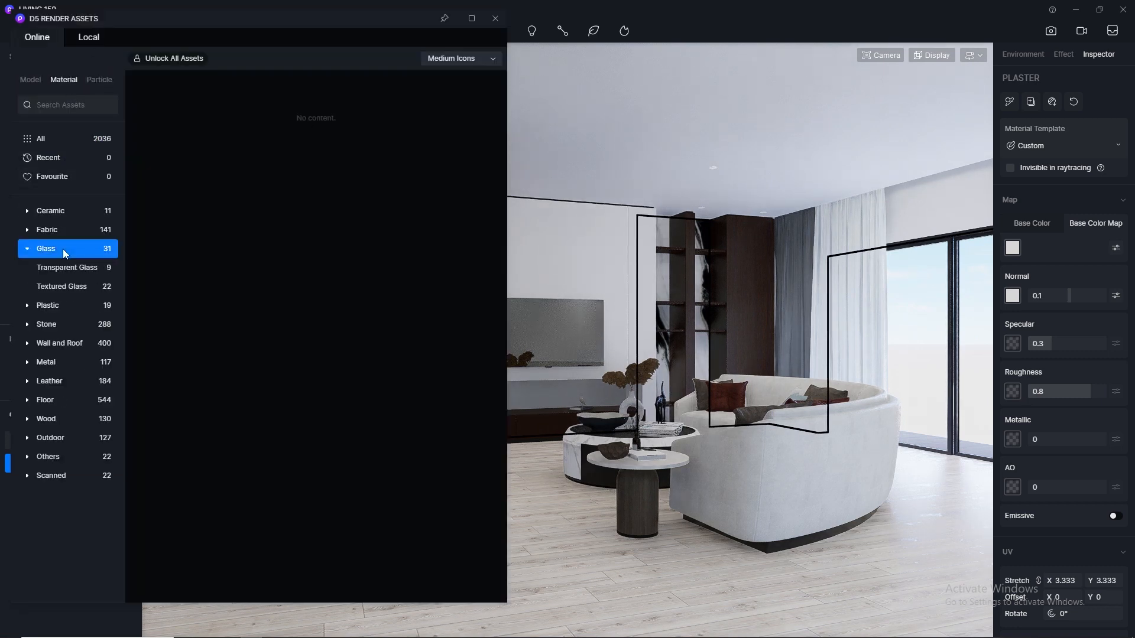
click(88, 38)
click(36, 39)
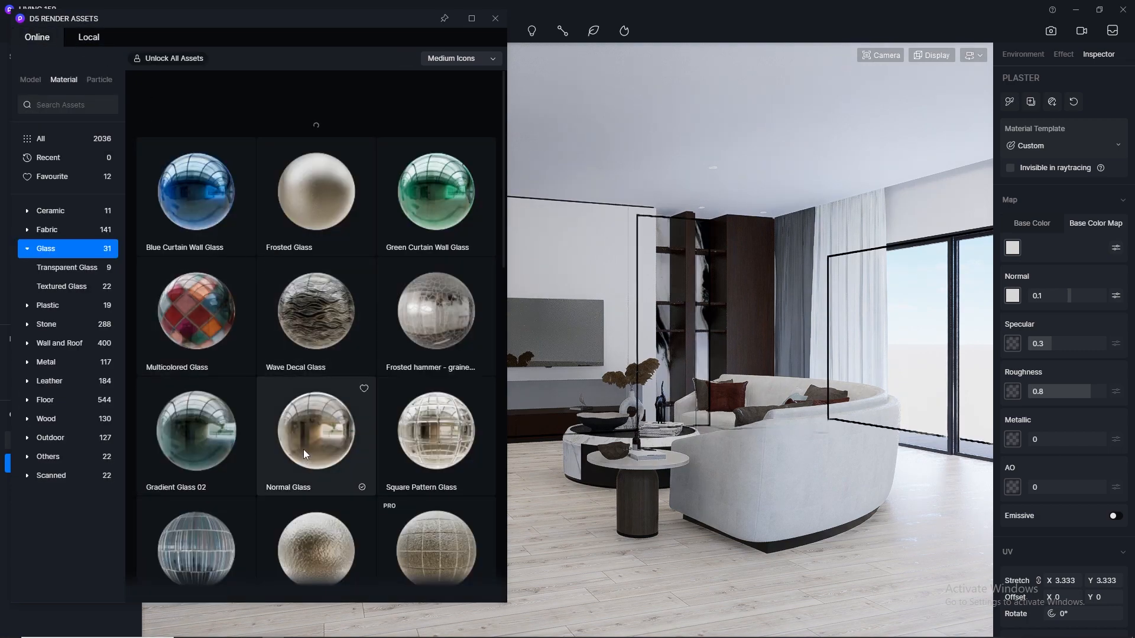
click(304, 449)
click(926, 307)
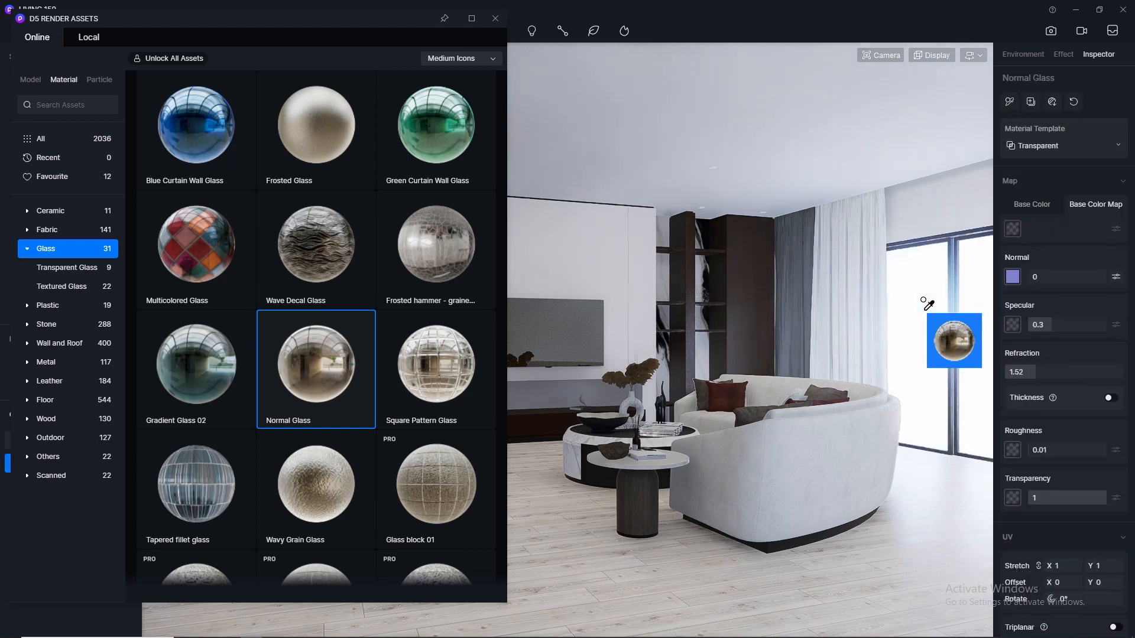
- Apply the Grey Gauze Curtain material from the favourite assets to the dark grey curtain
click(62, 178)
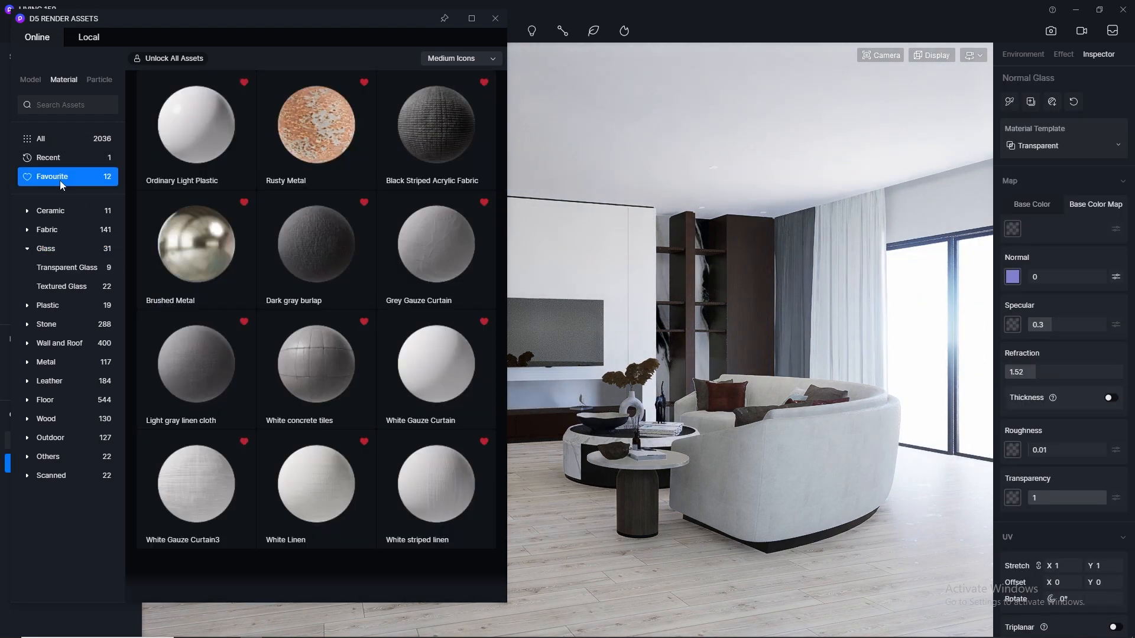
scroll(403, 374, down, 1)
click(441, 214)
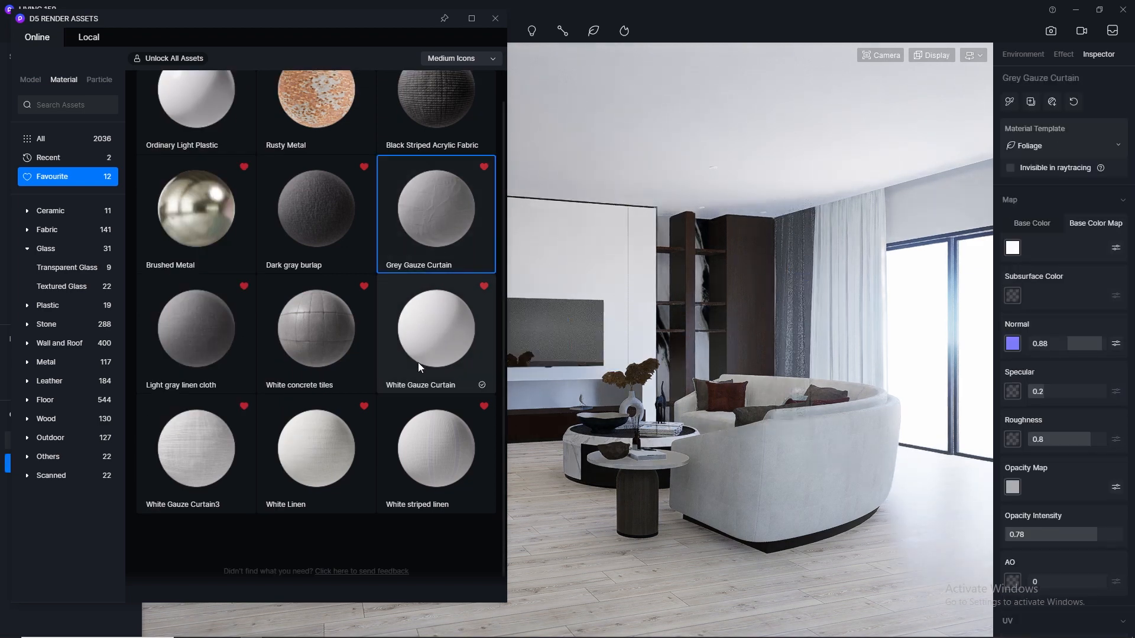
- Apply the White Gauze Curtain3 material from the favourite assets to the sheer white curtain
scroll(417, 363, down, 1)
click(169, 425)
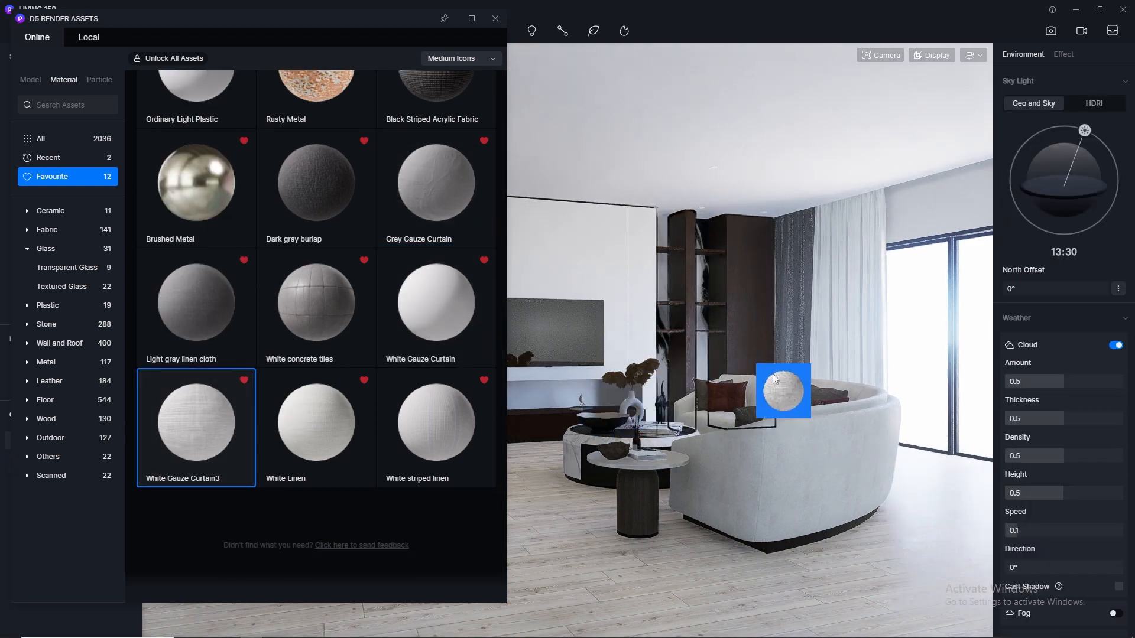
click(862, 288)
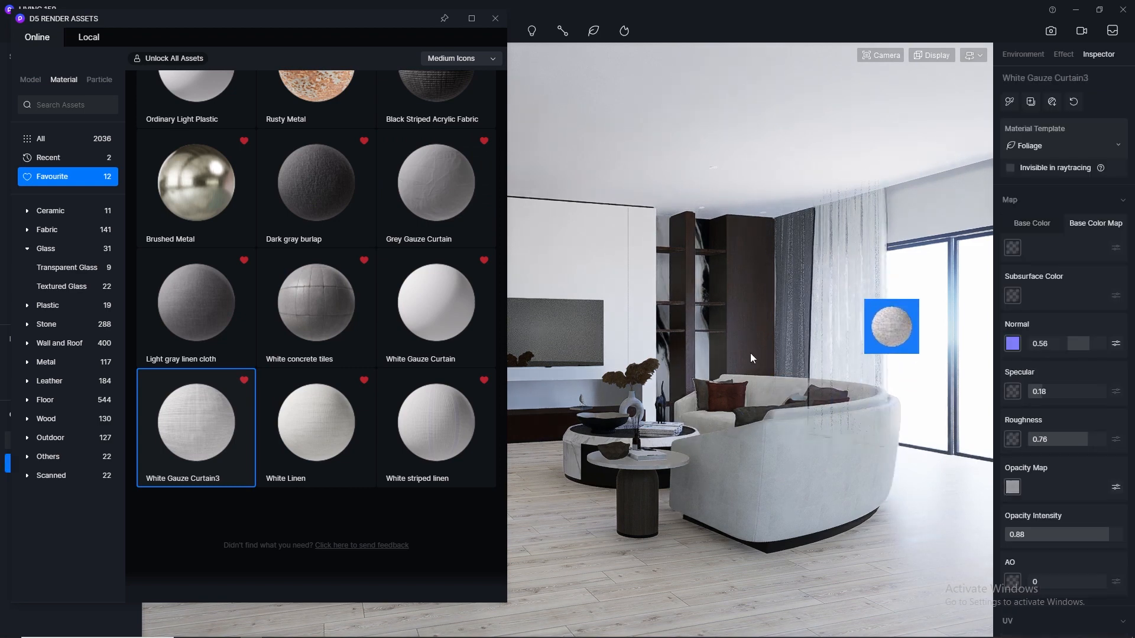
- Apply the White Linen material from the favourite assets to the curved sofa
click(318, 431)
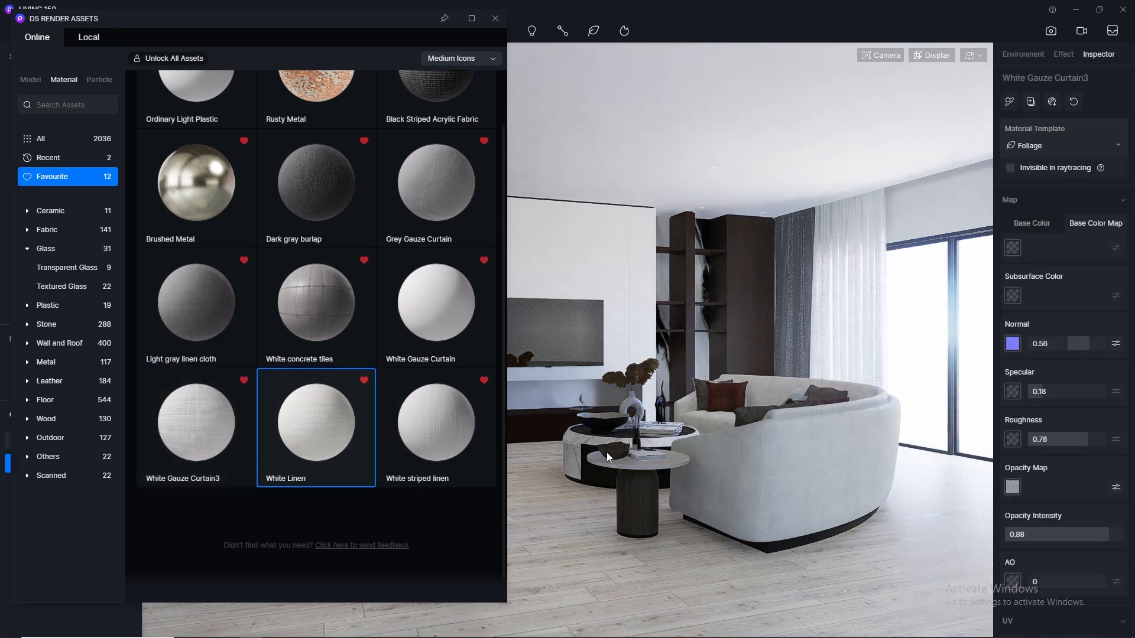
click(808, 456)
right_click(808, 456)
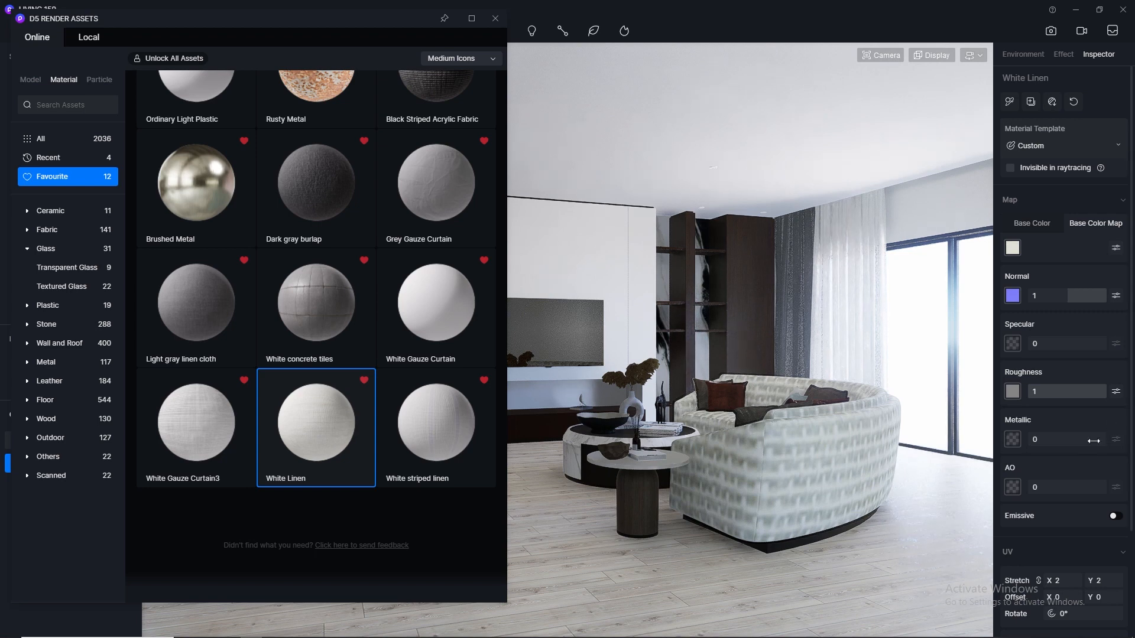
- Try UV stretch values of 50 and 30 on the sofa's White Linen material, settling on 40
click(1052, 581)
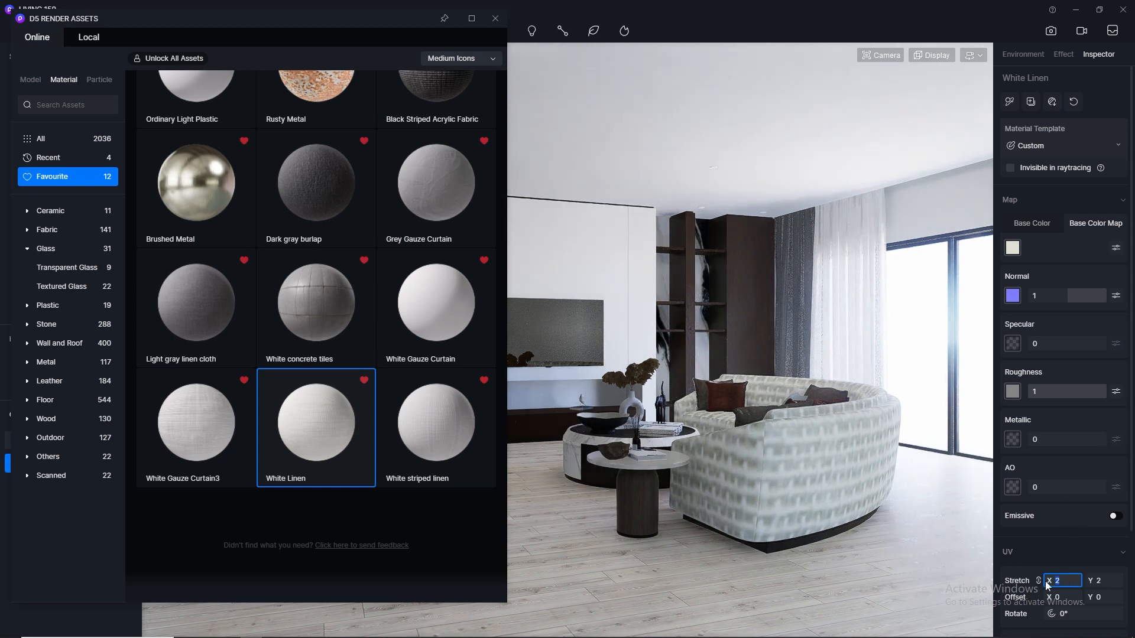
key(Return)
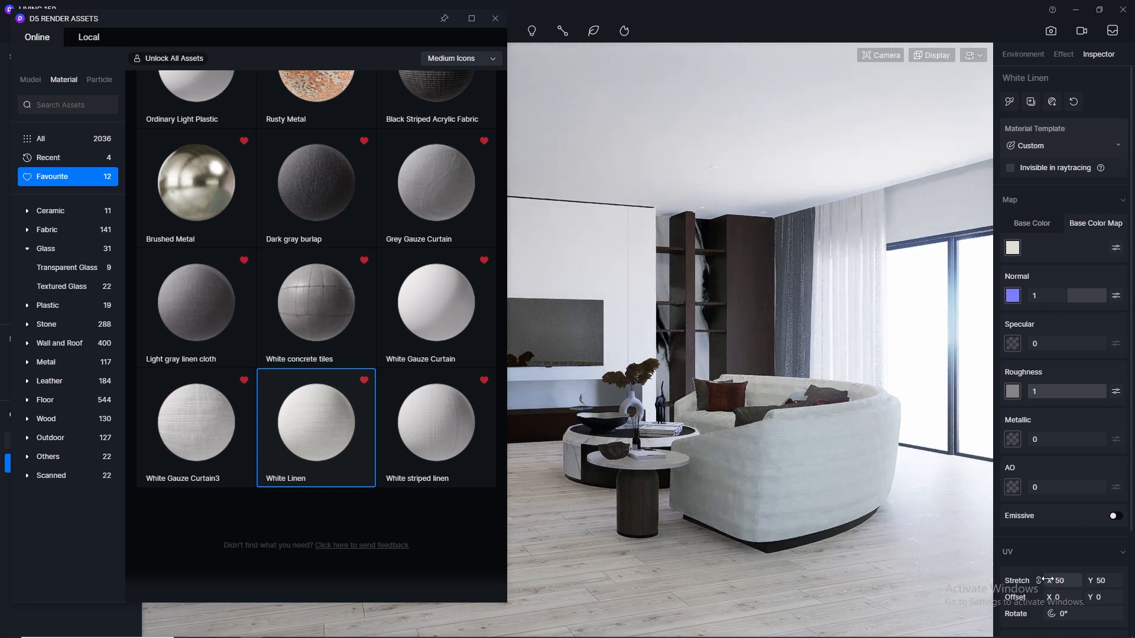
click(1069, 580)
text(30)
key(Return)
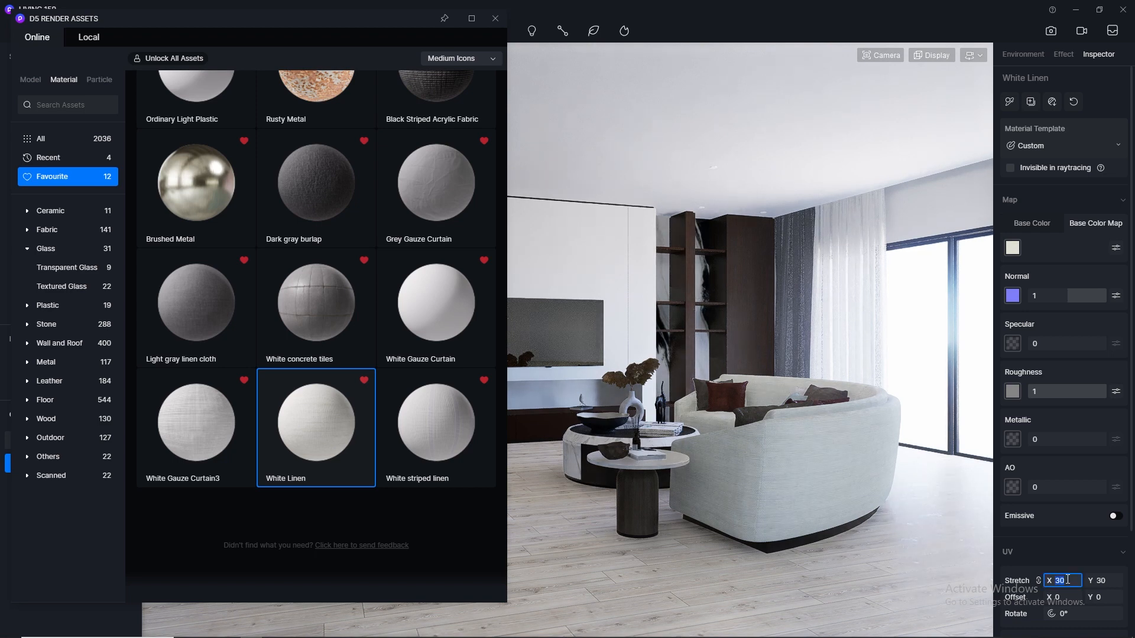
key(Return)
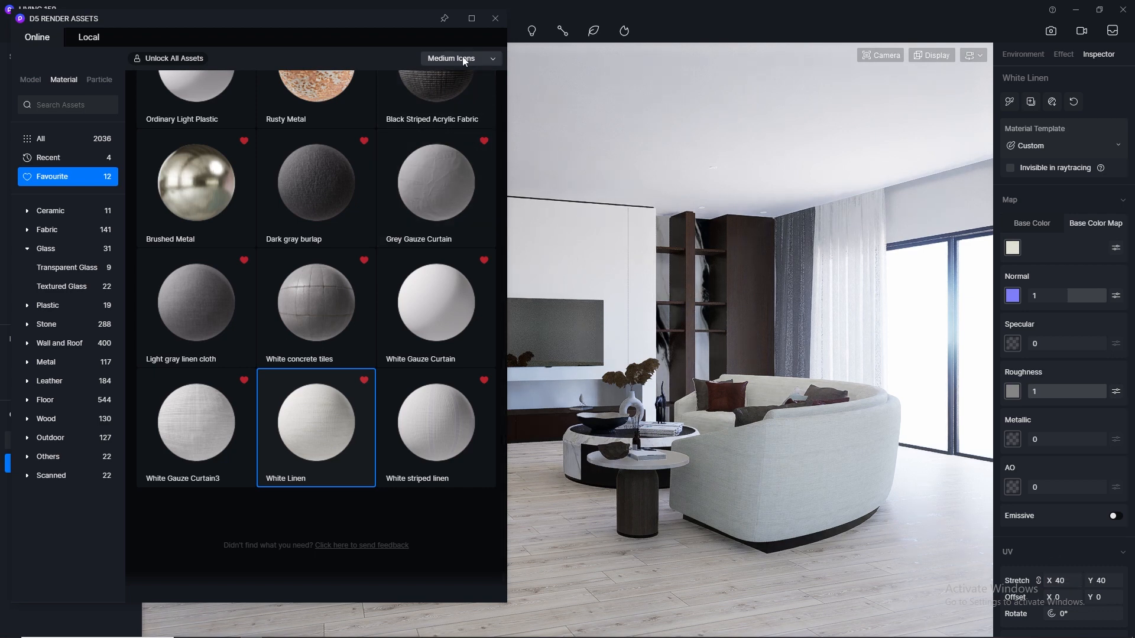
- Find the Brown fabric adventure material among the online cotton and linen fabrics and apply it to the round armchair
drag(271, 24, 898, 56)
click(686, 262)
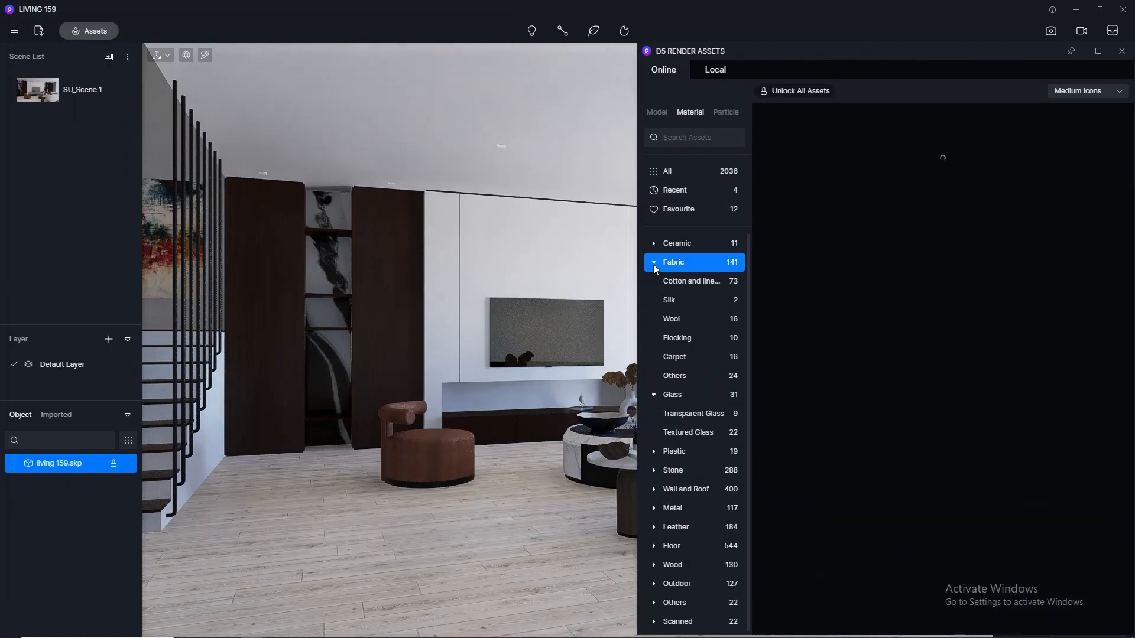
click(691, 282)
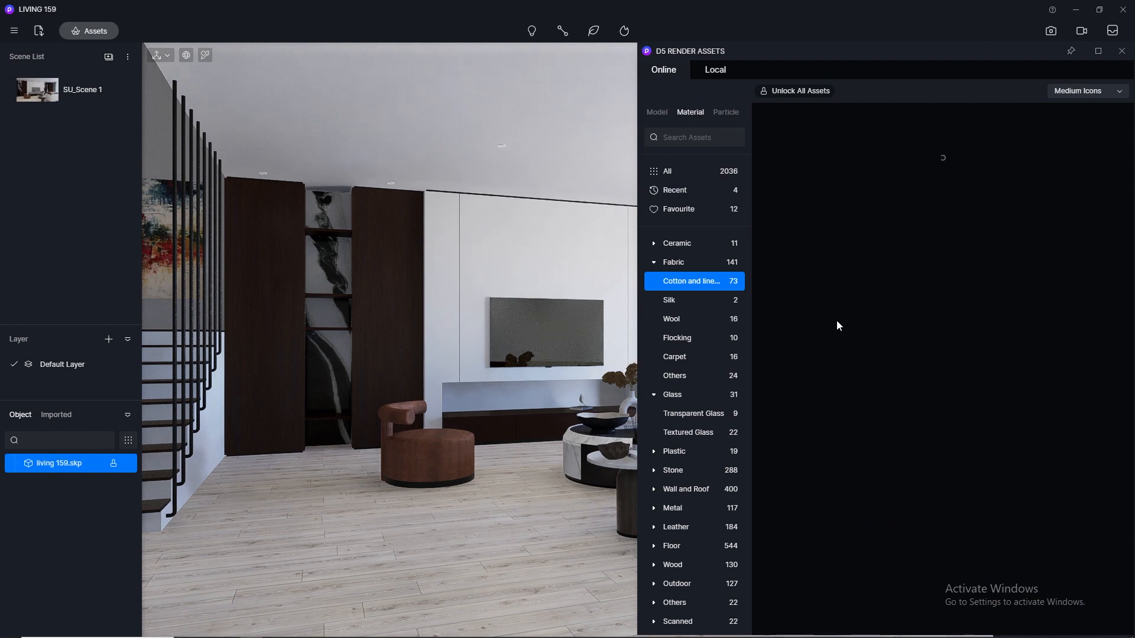
click(727, 69)
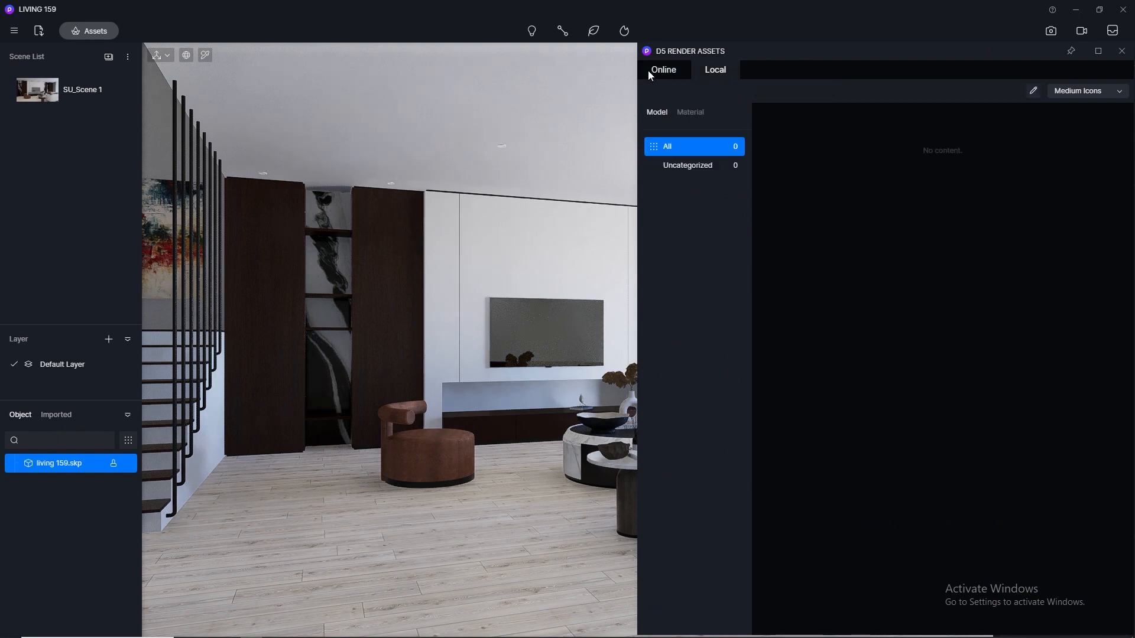
click(650, 70)
scroll(948, 417, down, 10)
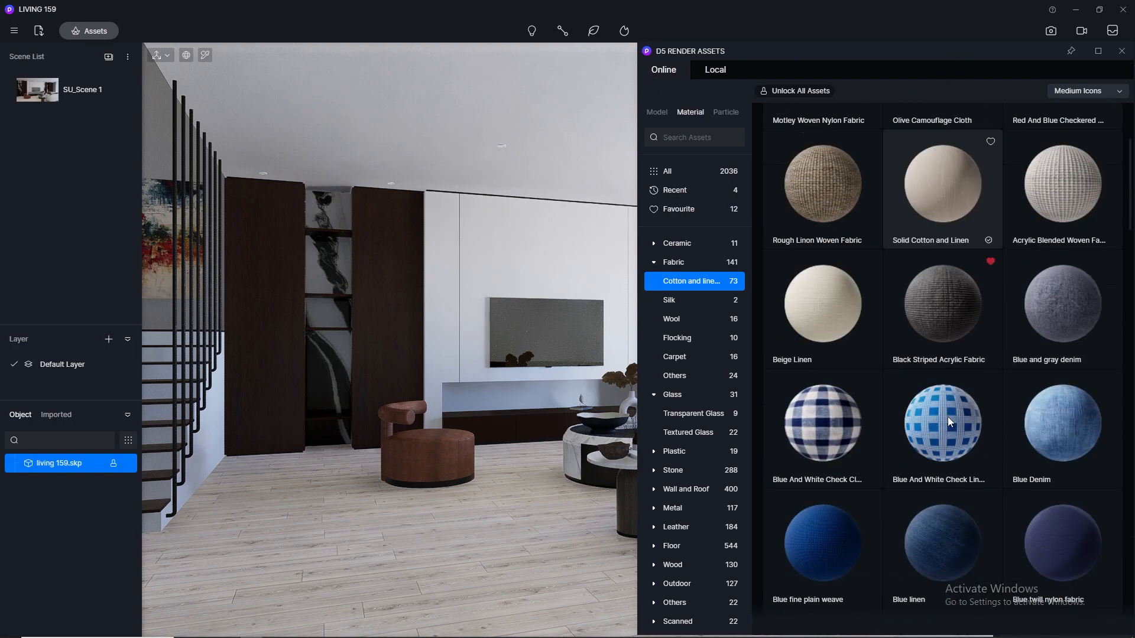
scroll(949, 417, down, 10)
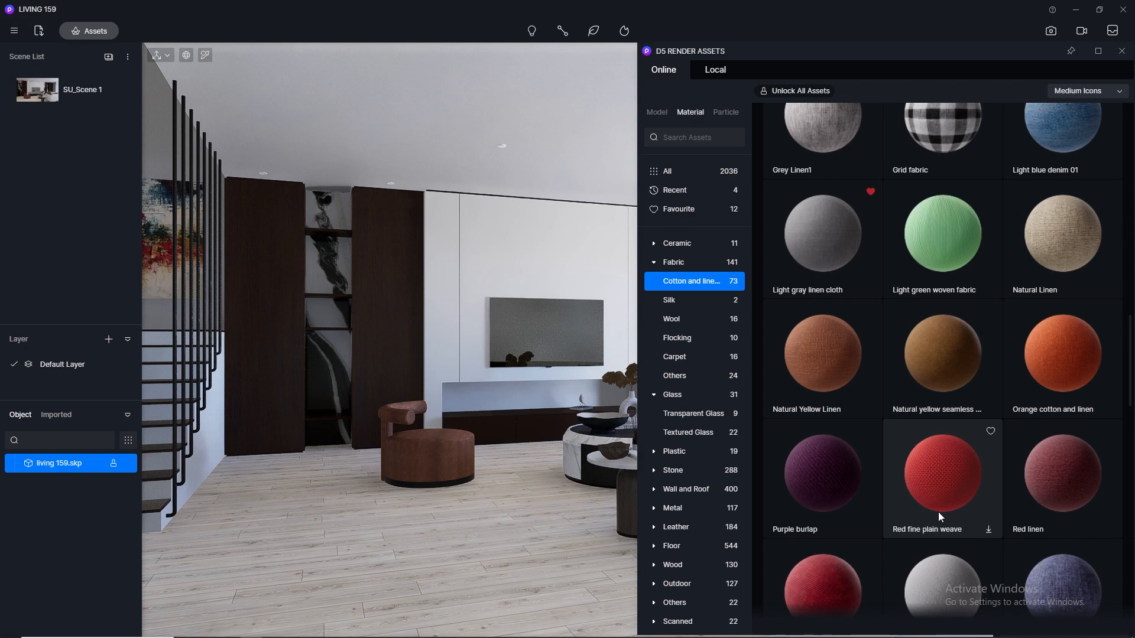
scroll(941, 516, down, 12)
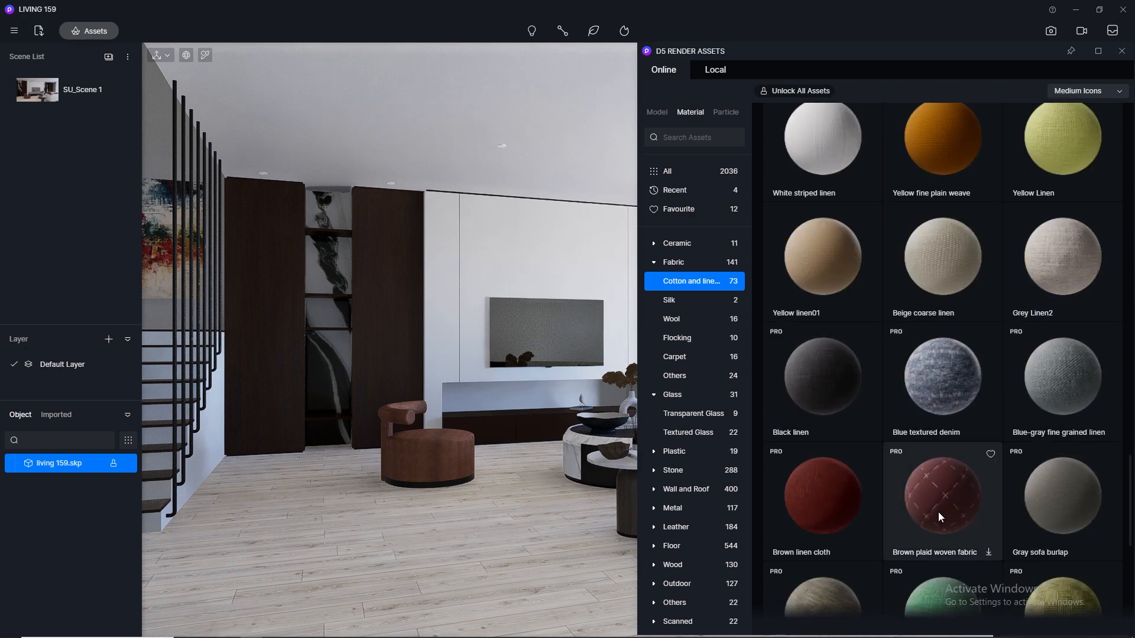
scroll(941, 517, up, 12)
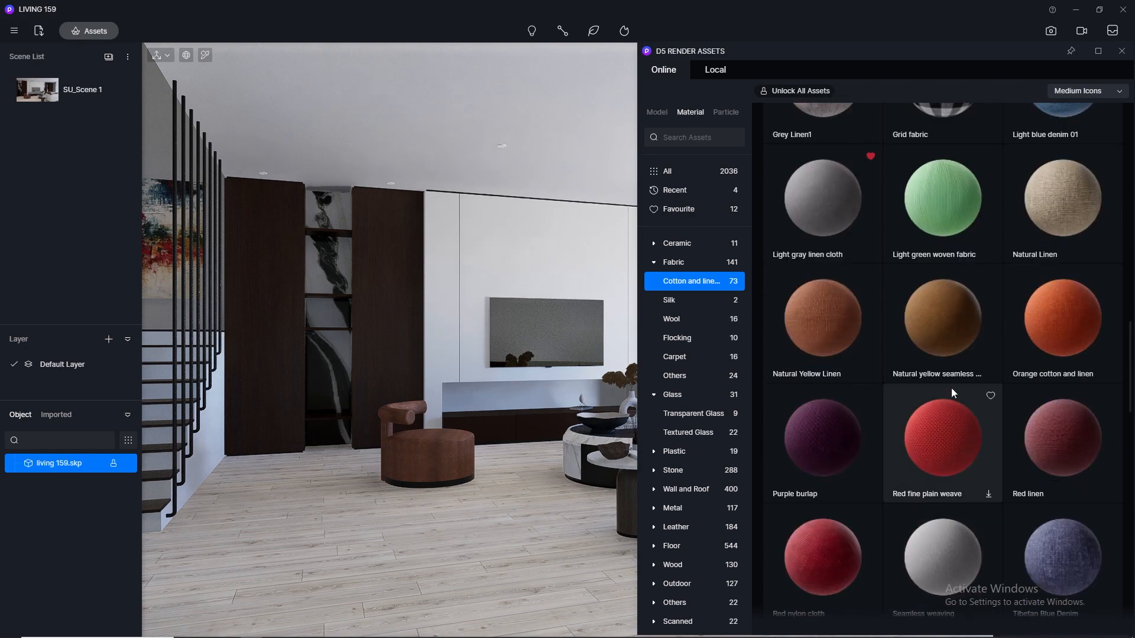
scroll(949, 328, up, 14)
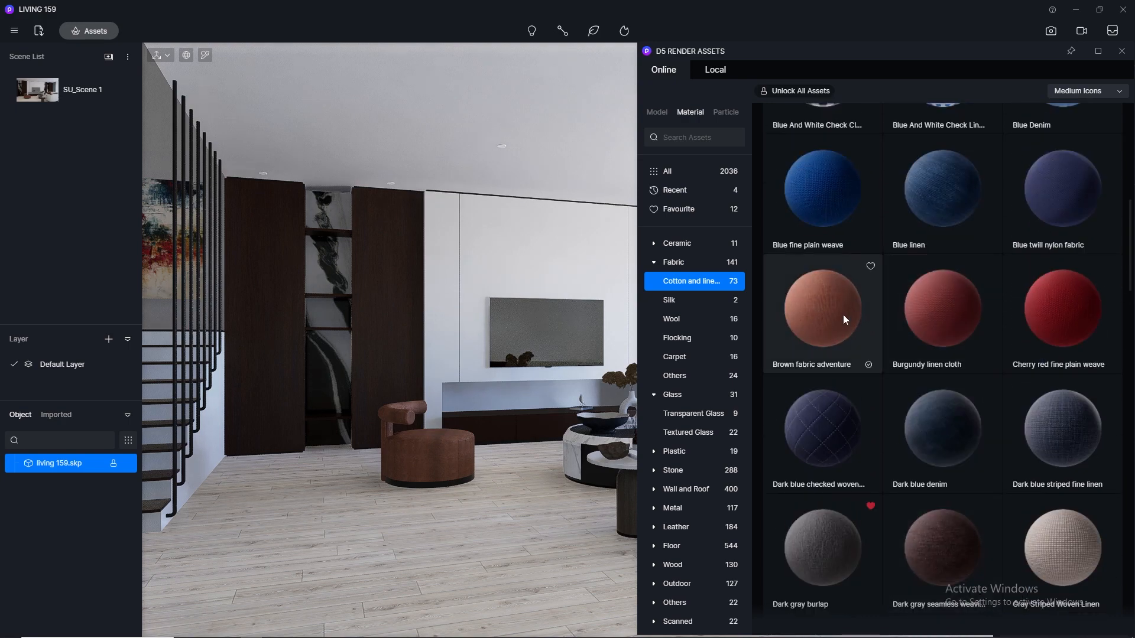
drag(843, 314, 428, 444)
click(1122, 51)
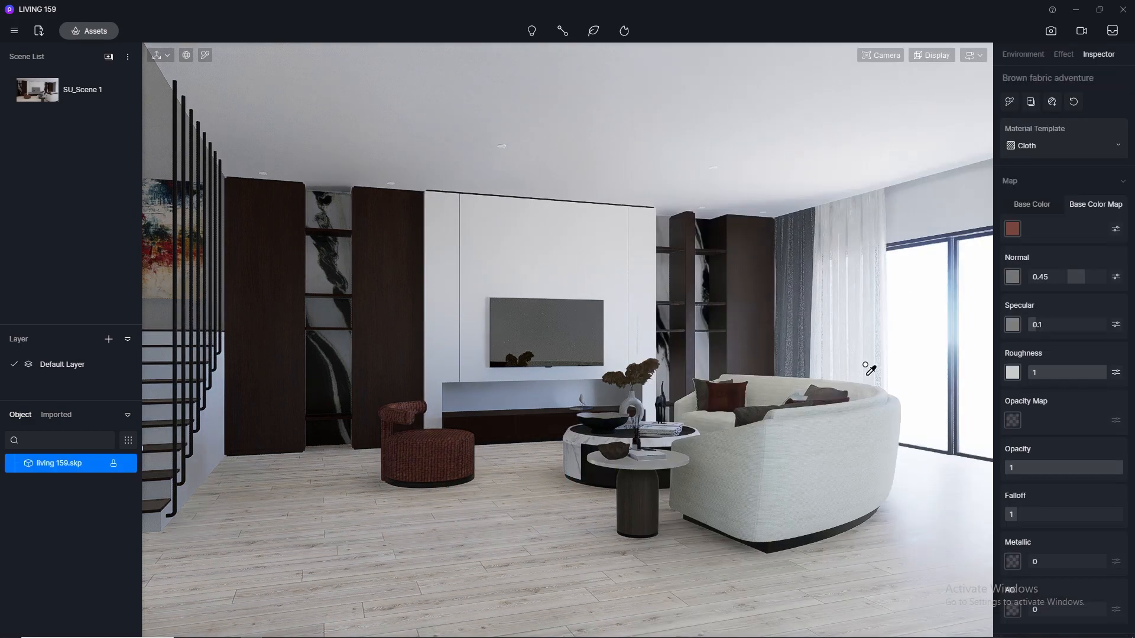
- Set the UV stretch of the armchair's fabric material to 8
scroll(1071, 494, down, 3)
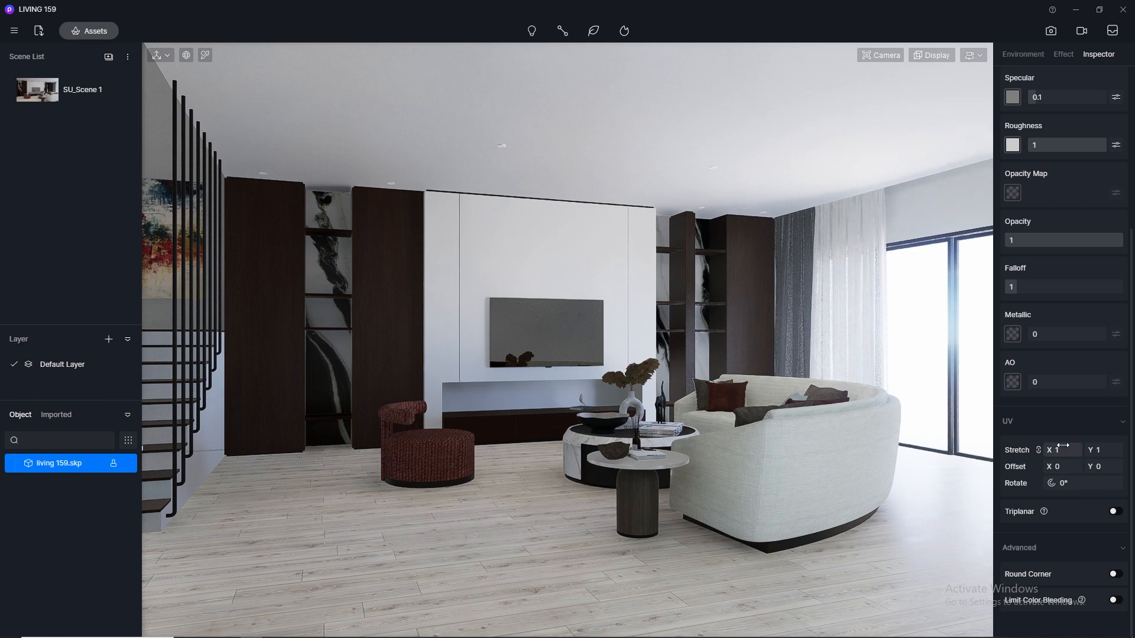
text(5)
key(Return)
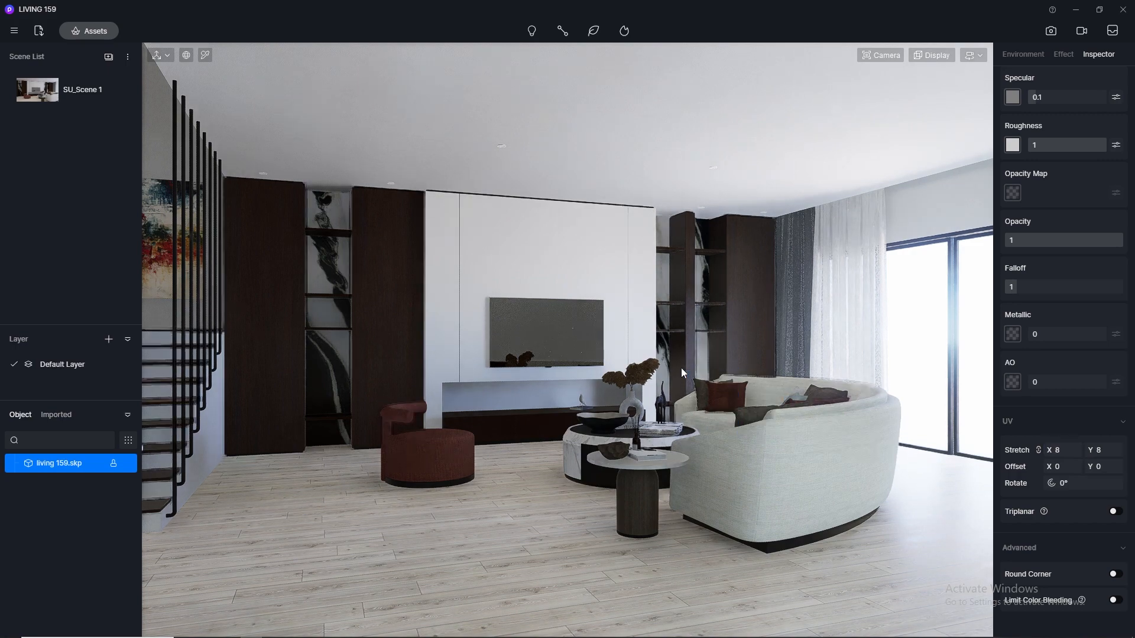
- Switch the viewport navigation mode to Orbit for a closer look at the sofa and its cushions
scroll(766, 359, up, 1)
scroll(765, 356, up, 2)
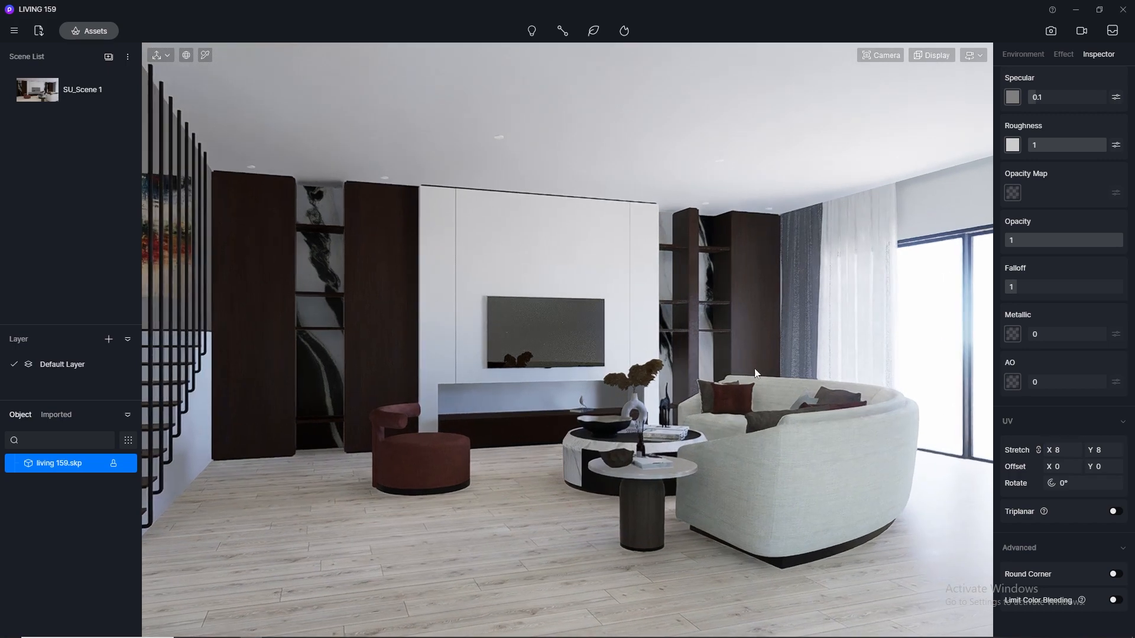
right_drag(785, 329, 815, 315)
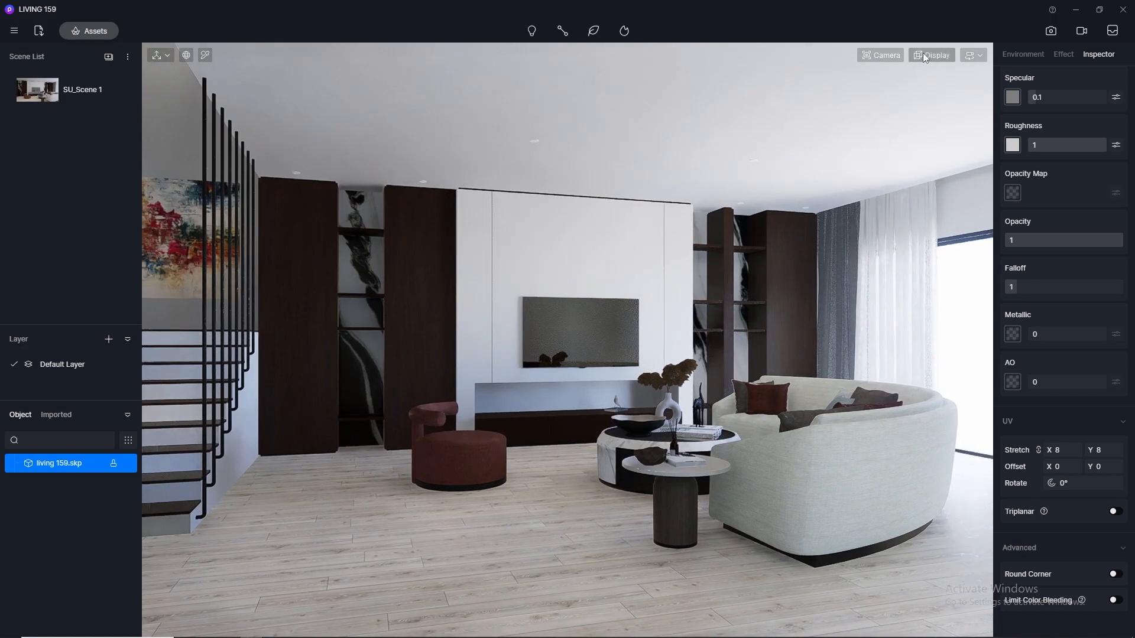
click(975, 56)
click(927, 90)
scroll(823, 379, up, 5)
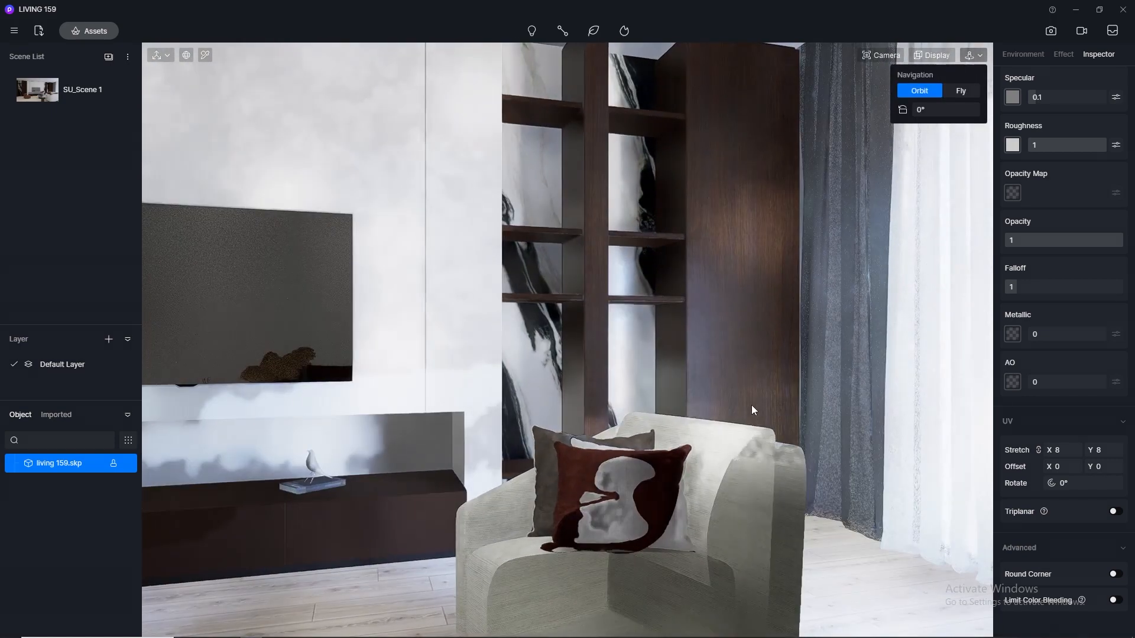
scroll(748, 406, down, 2)
scroll(739, 337, down, 3)
right_drag(768, 402, 623, 307)
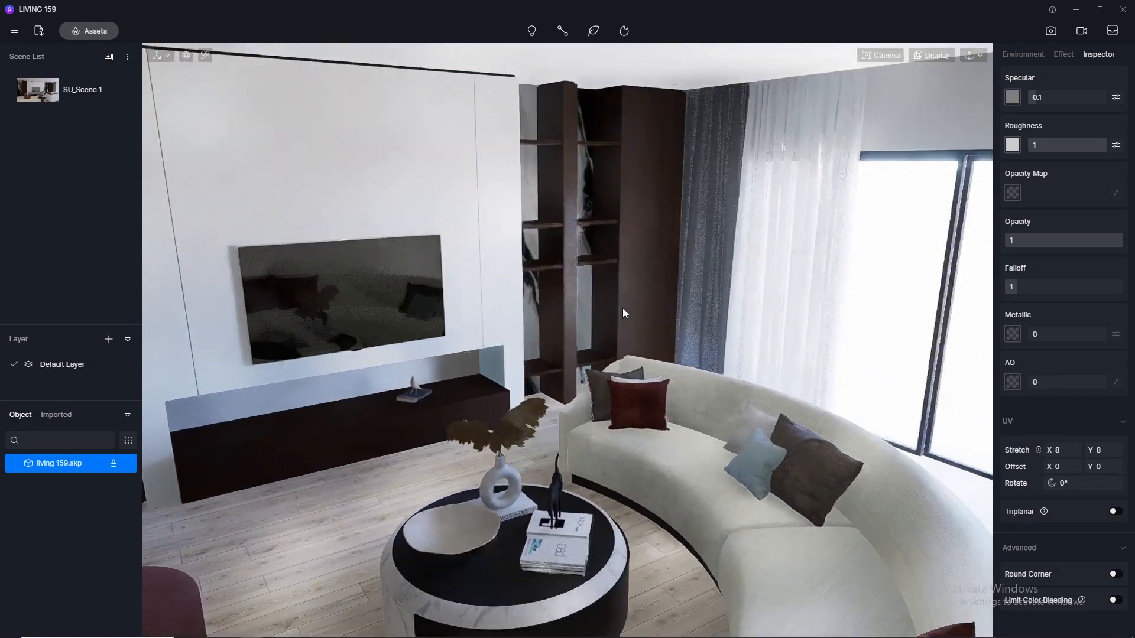
- Apply the Brown fabric adventure material to the dark red sofa cushion and set its UV stretch to 8
click(206, 55)
click(641, 389)
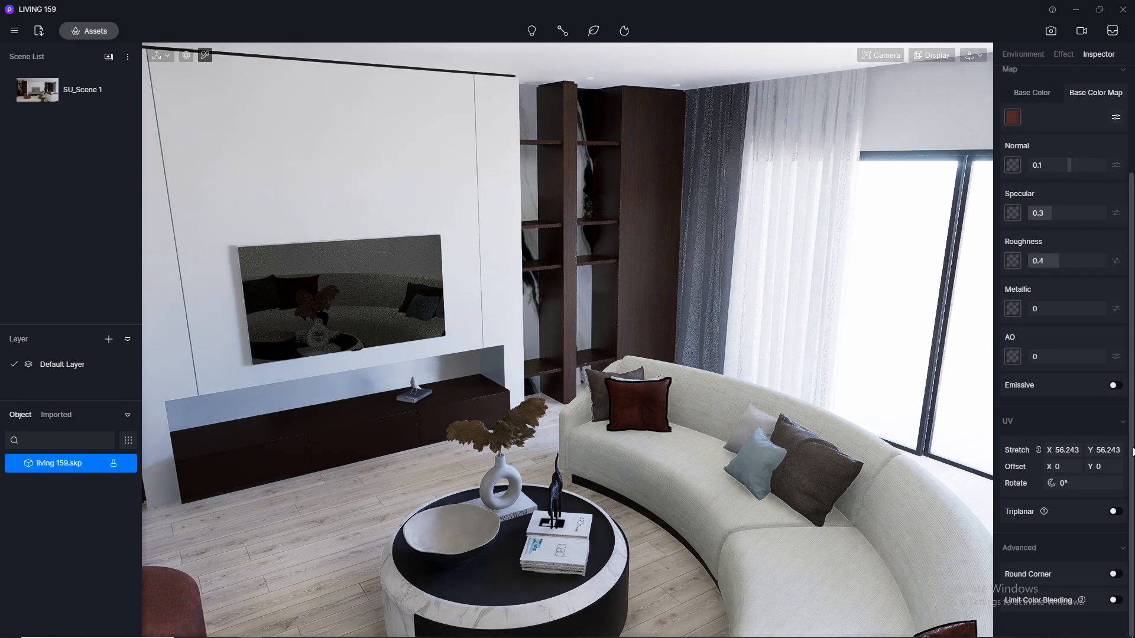
scroll(1064, 295, up, 3)
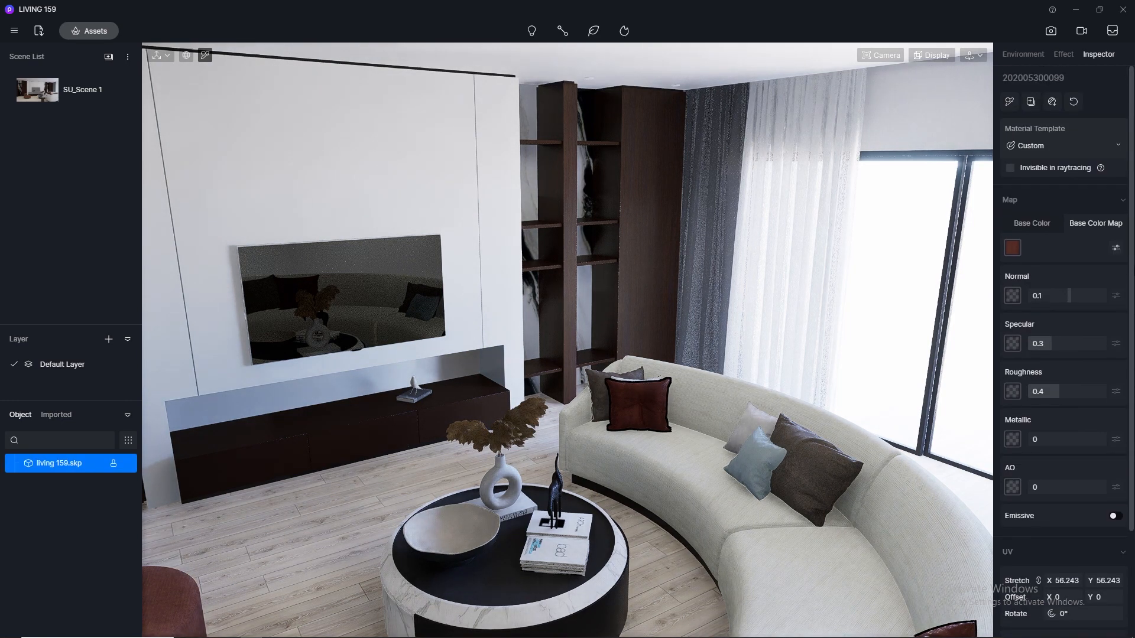
click(89, 31)
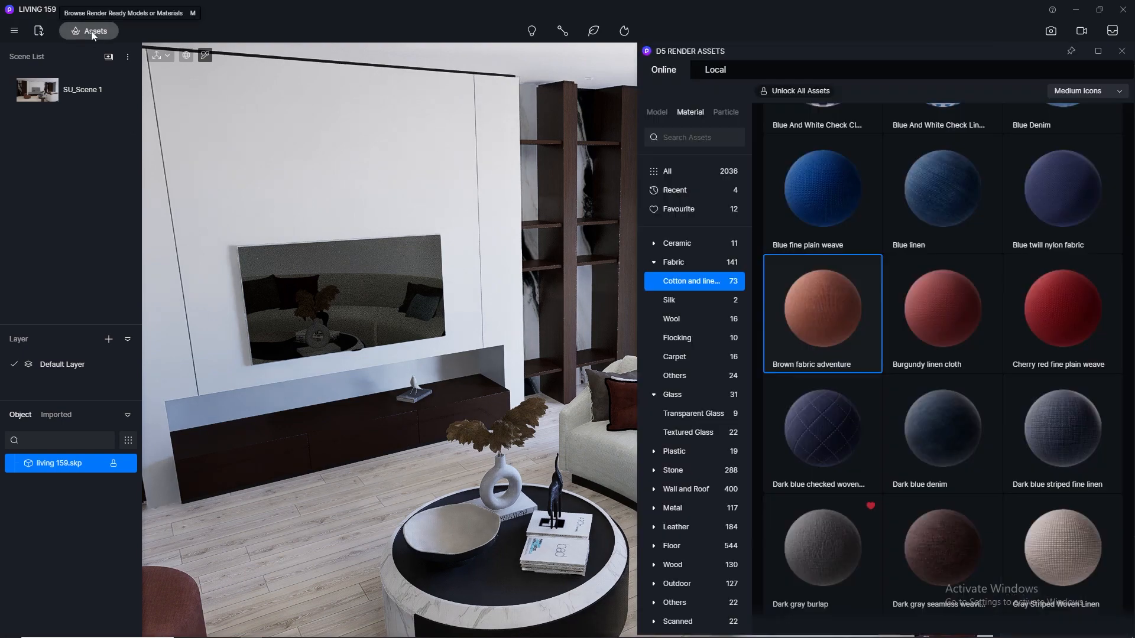
drag(632, 420, 621, 408)
drag(970, 54, 498, 94)
click(651, 90)
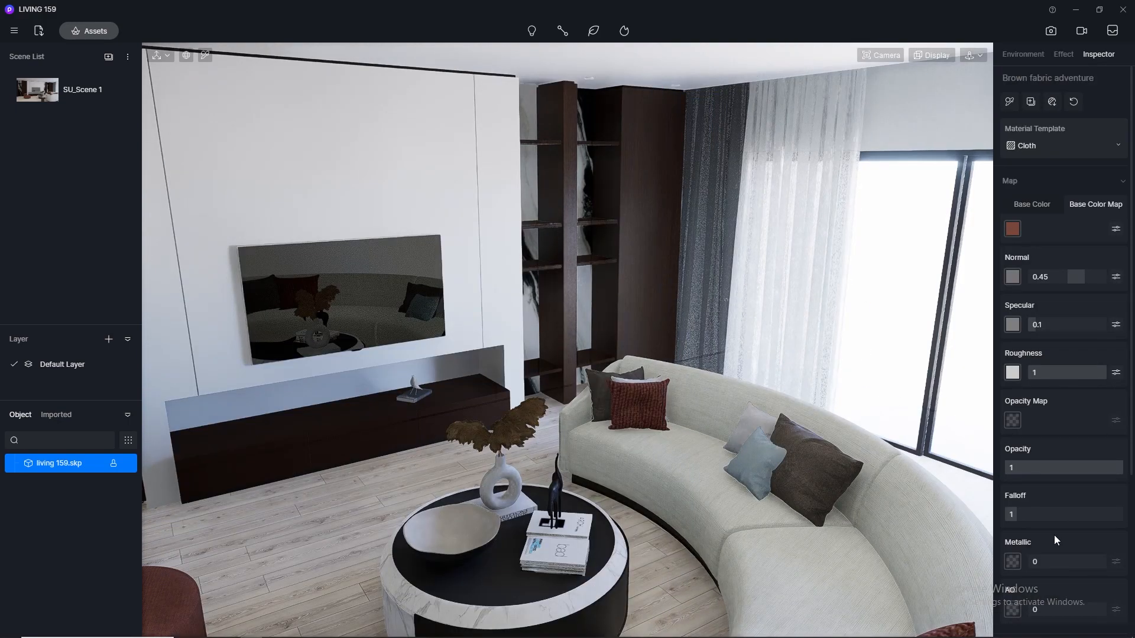
scroll(1055, 535, down, 4)
click(1066, 454)
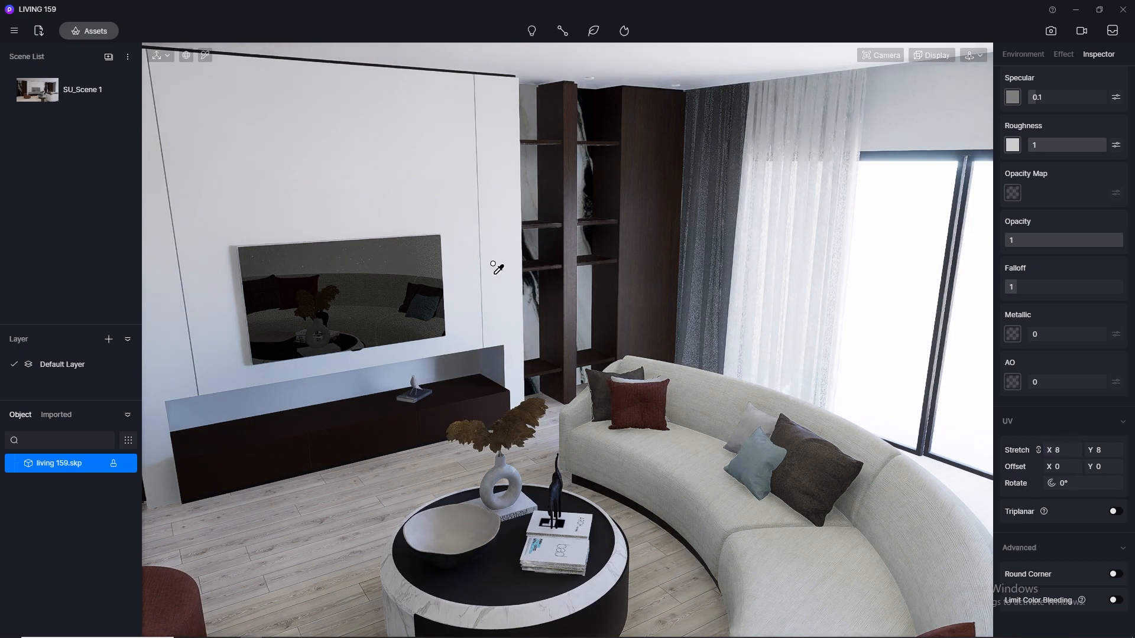
- Apply the Light gray linen cloth material from the cotton and linen fabrics to the large dark brown cushion
click(86, 31)
click(208, 249)
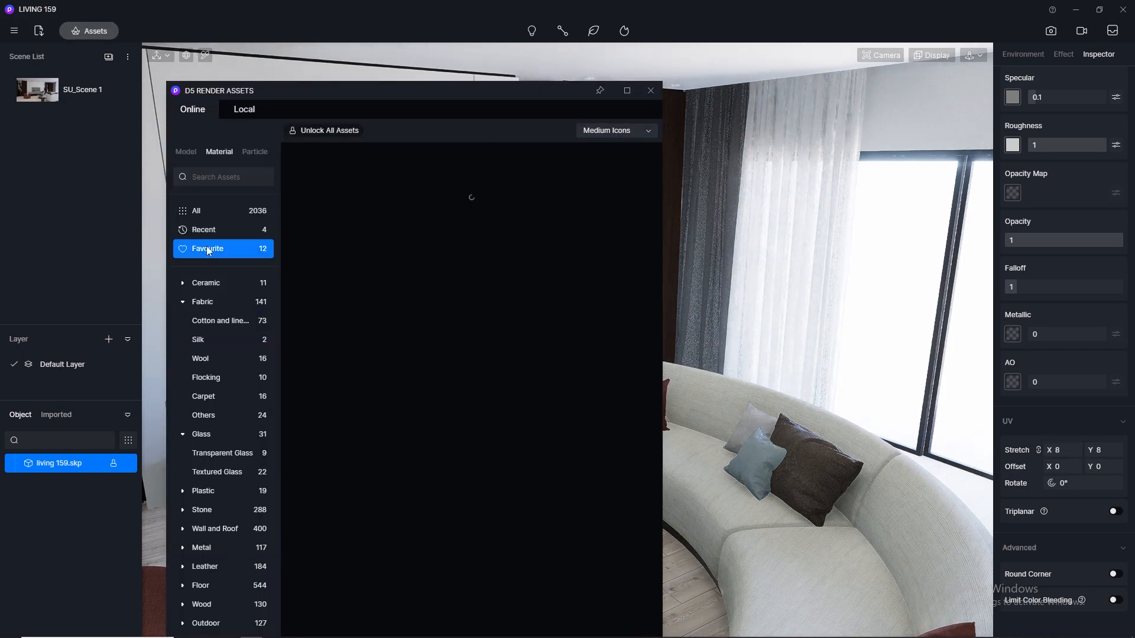
drag(442, 92, 330, 60)
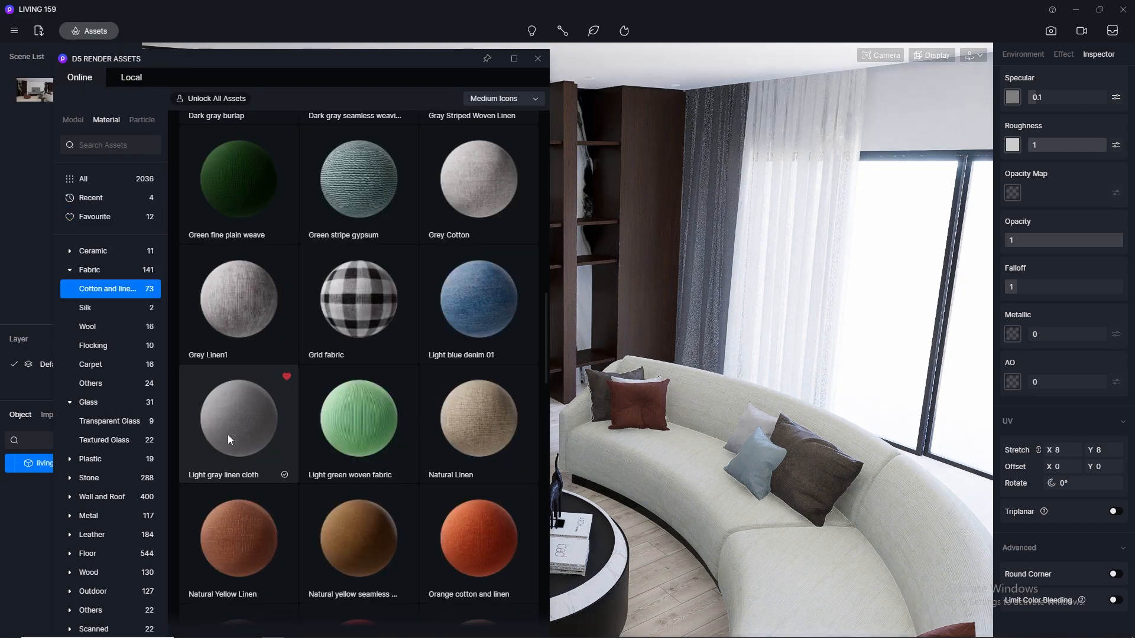
drag(228, 436, 814, 471)
click(855, 495)
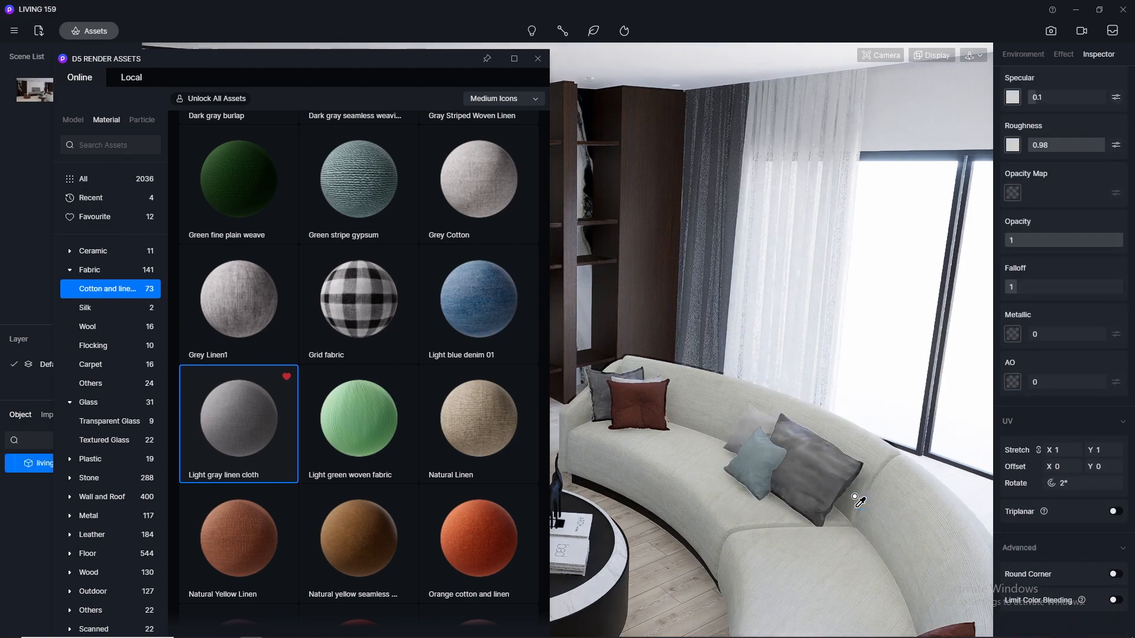
- Try UV stretch values of 8 and 30 on the large cushion's linen cloth material, settling on 80
scroll(825, 508, up, 4)
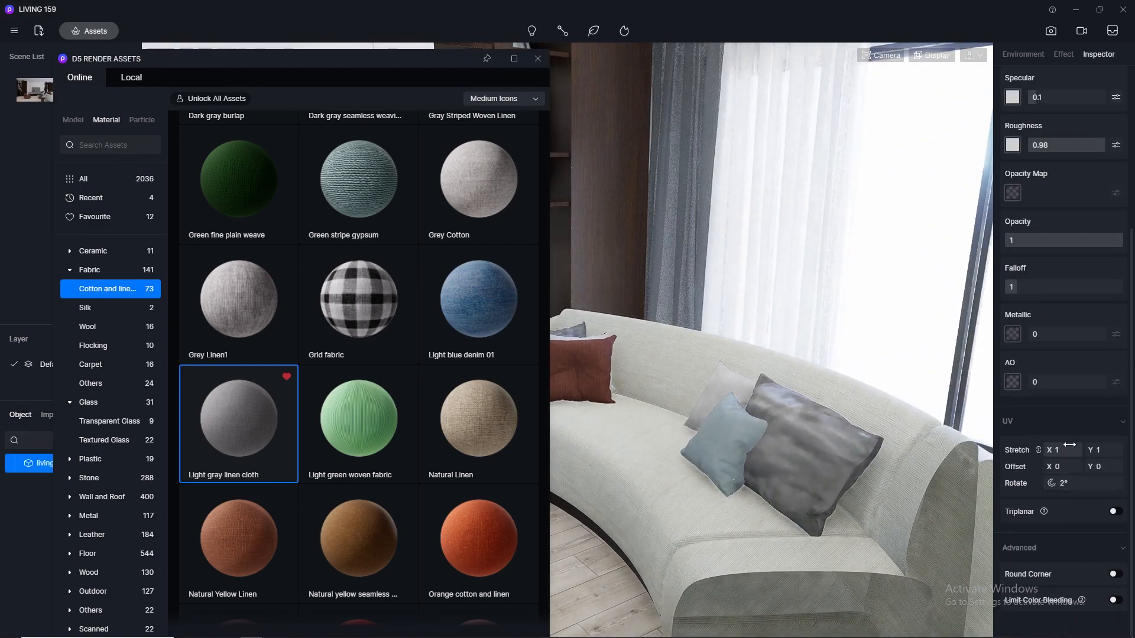
key(Return)
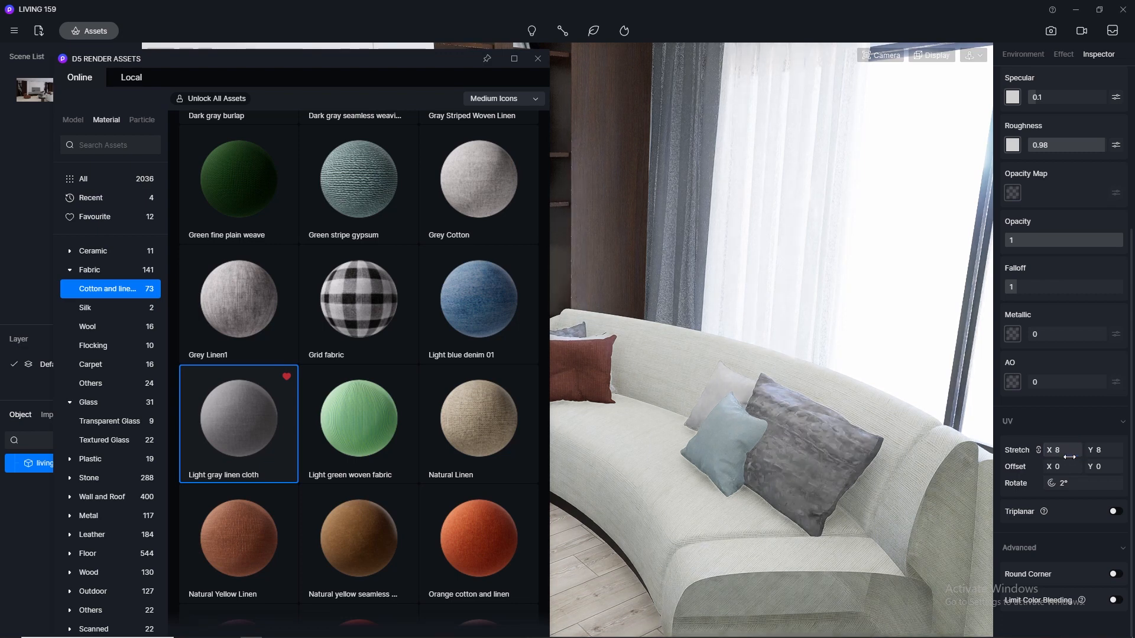
key(Return)
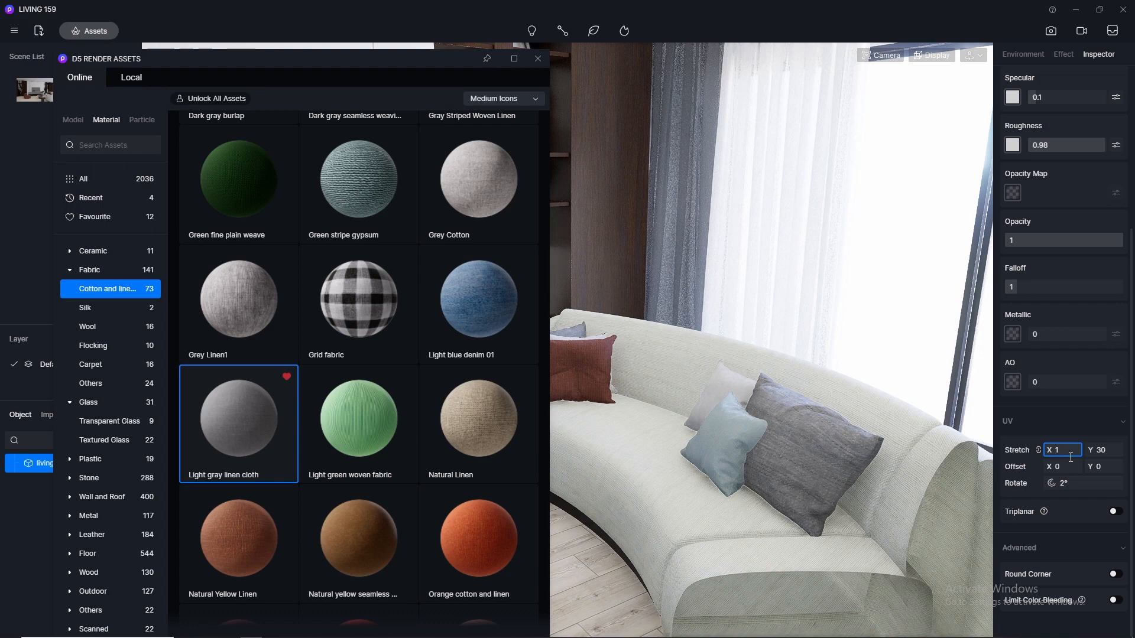
key(Return)
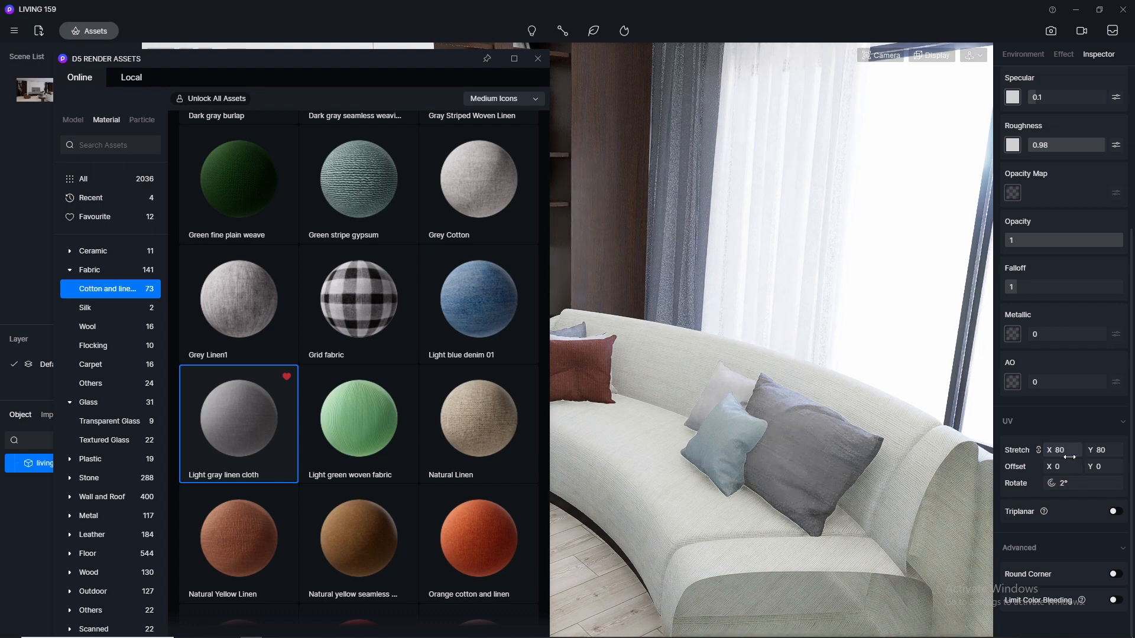
- Deselect the large cushion's material and look through the cotton and linen fabrics for the remaining small cushions
key(Escape)
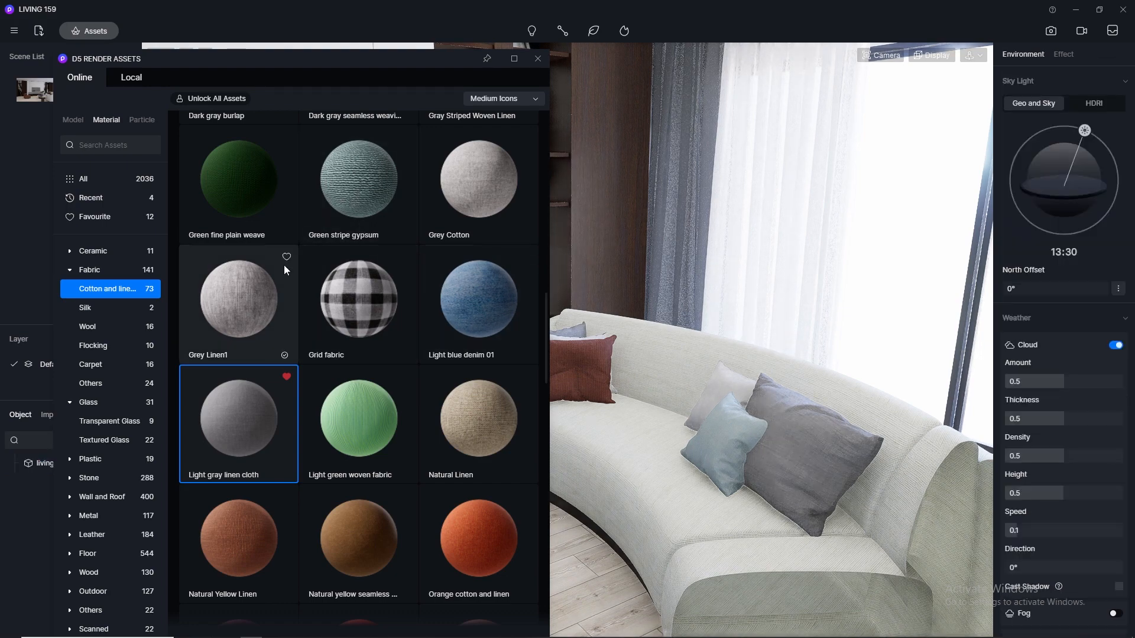
scroll(746, 293, down, 3)
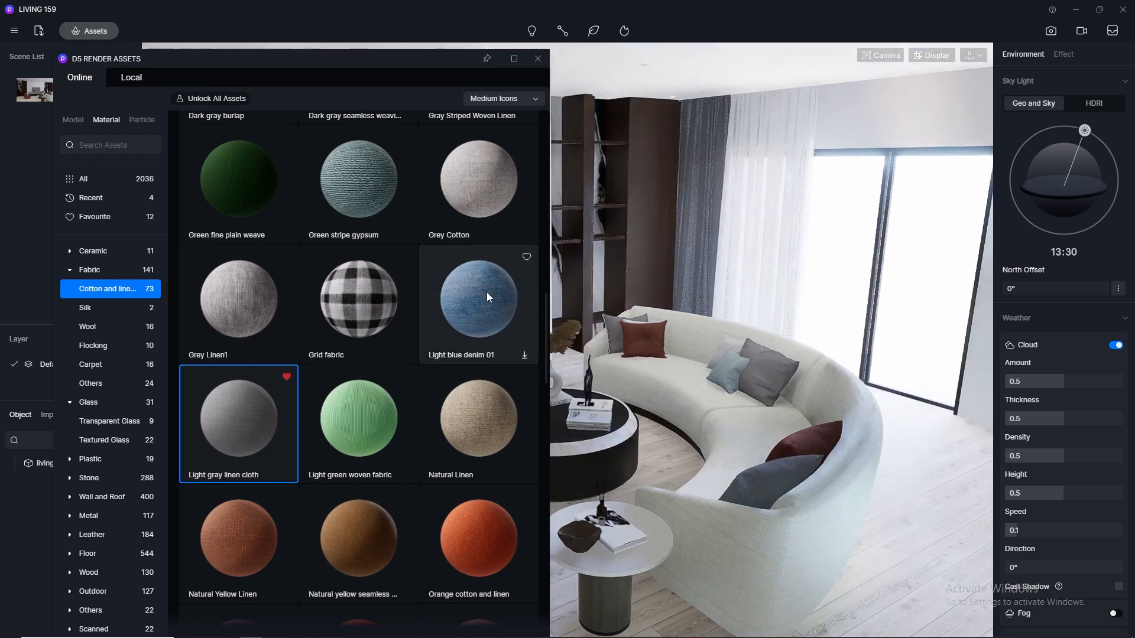
scroll(481, 291, up, 3)
scroll(478, 289, up, 3)
scroll(478, 286, down, 5)
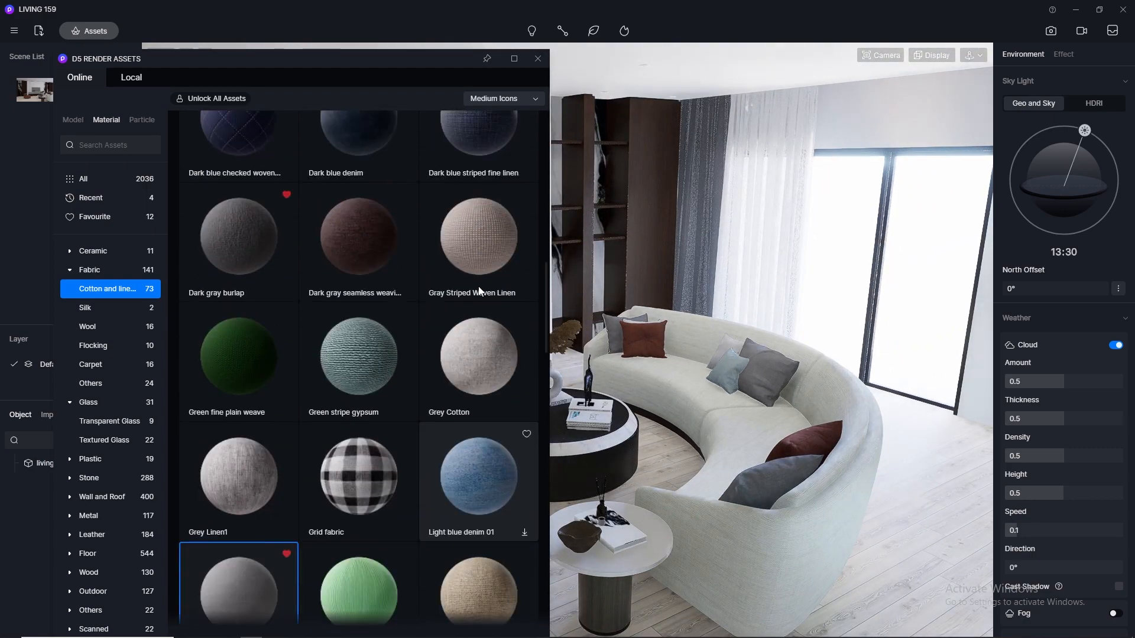
scroll(706, 360, up, 3)
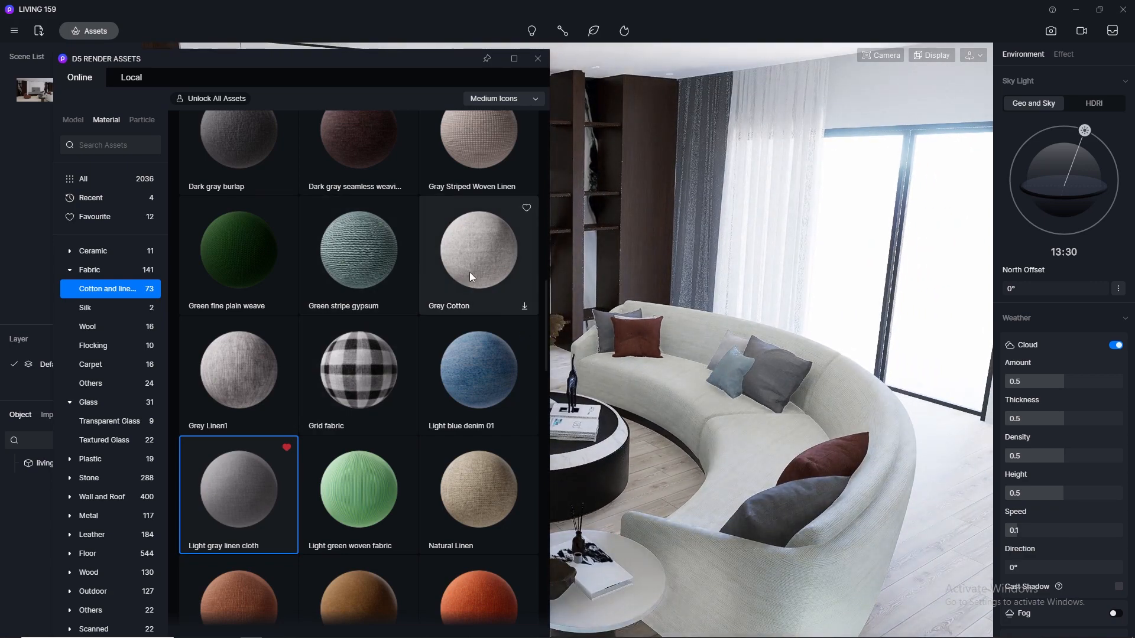
scroll(471, 269, down, 3)
scroll(473, 272, up, 2)
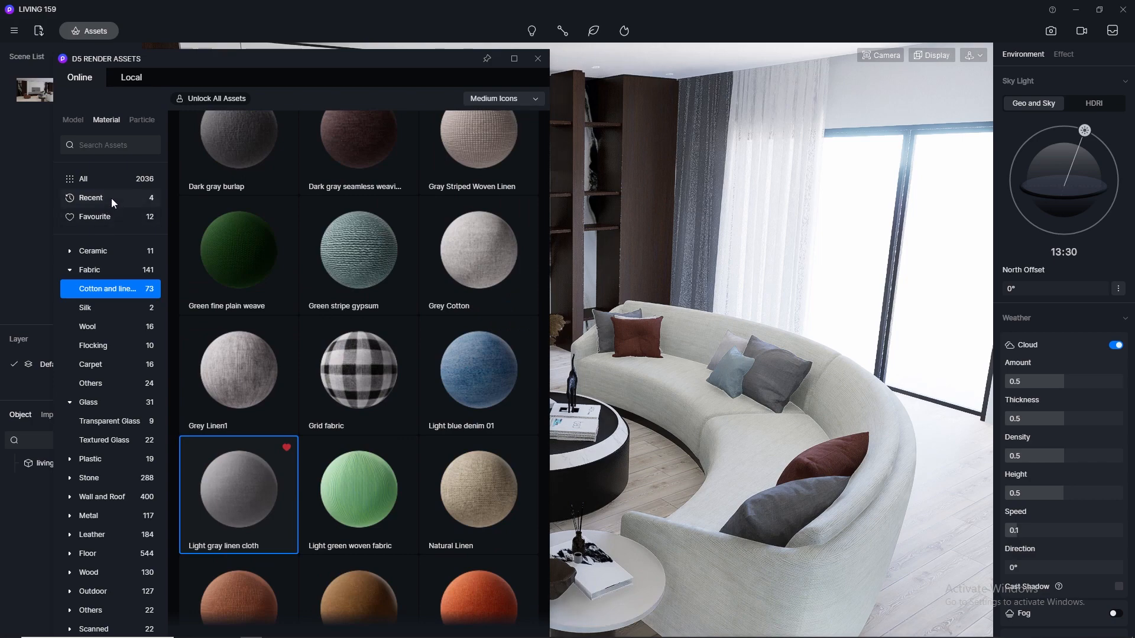
- Apply the Solid Cotton and Linen material to the small light blue cushion and set the camera clipping to 0 for a close view
click(111, 197)
click(112, 216)
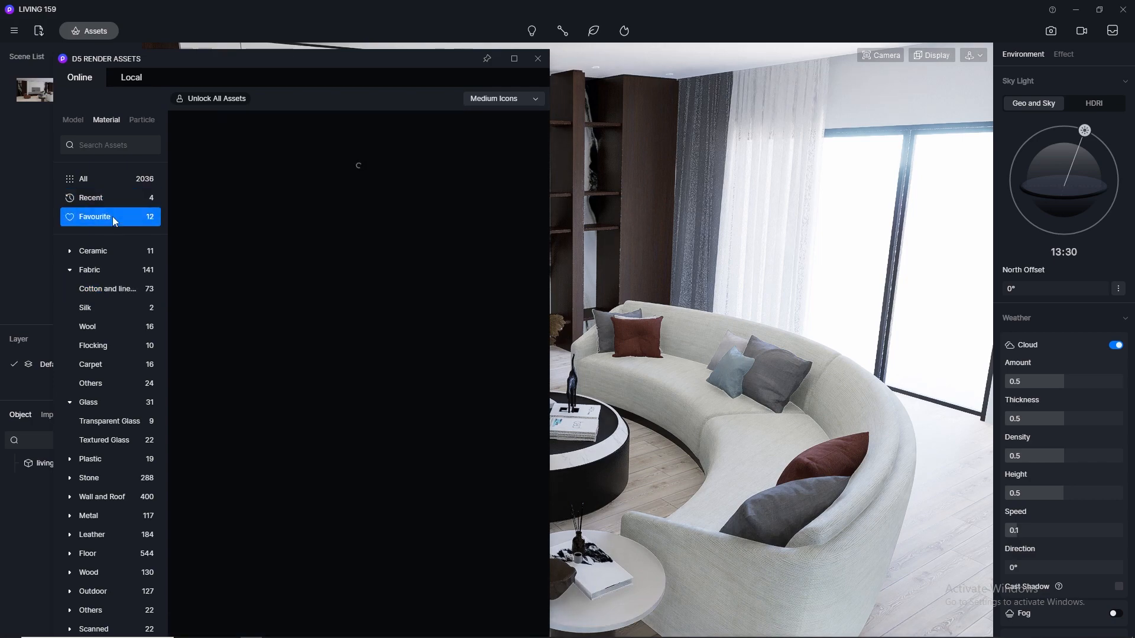
click(112, 270)
click(108, 288)
scroll(458, 290, down, 5)
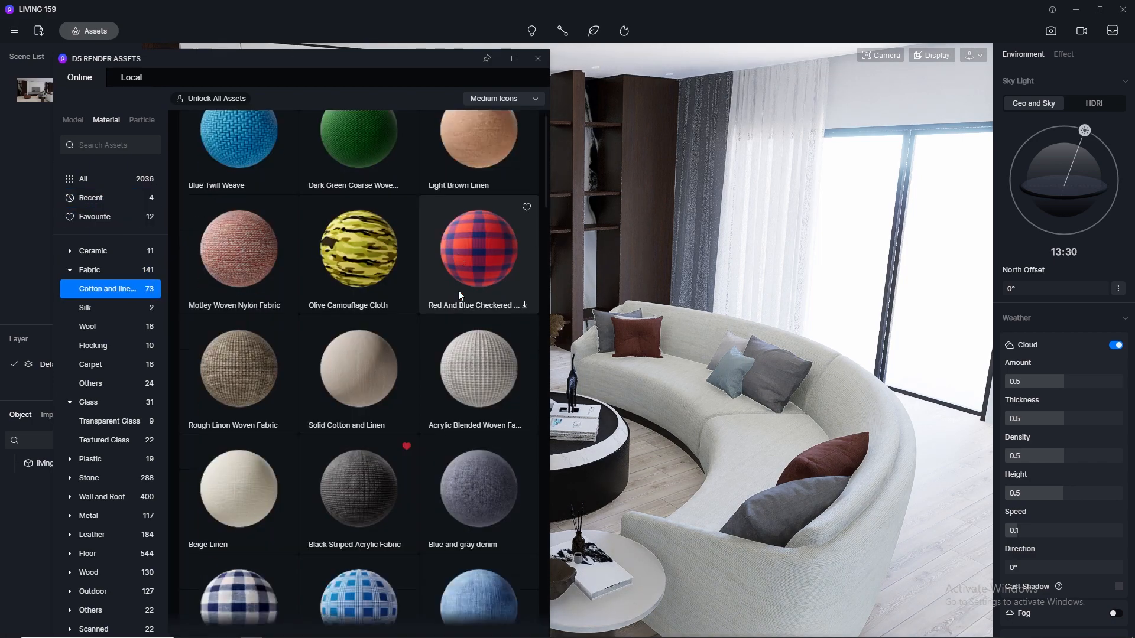
scroll(460, 289, down, 3)
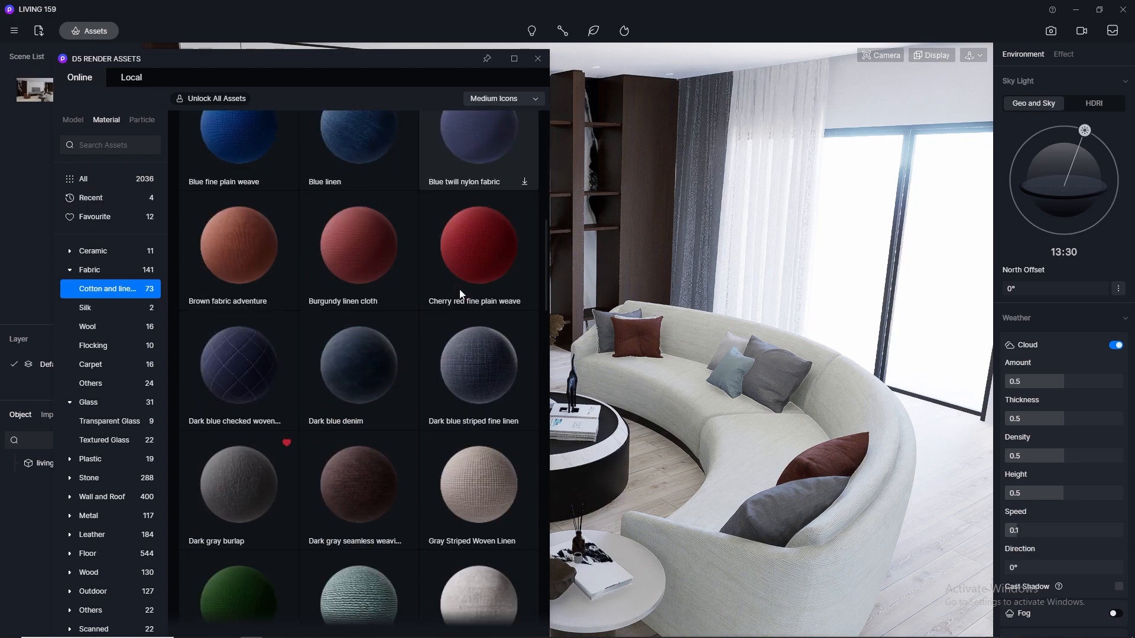
scroll(459, 289, up, 4)
scroll(750, 345, up, 5)
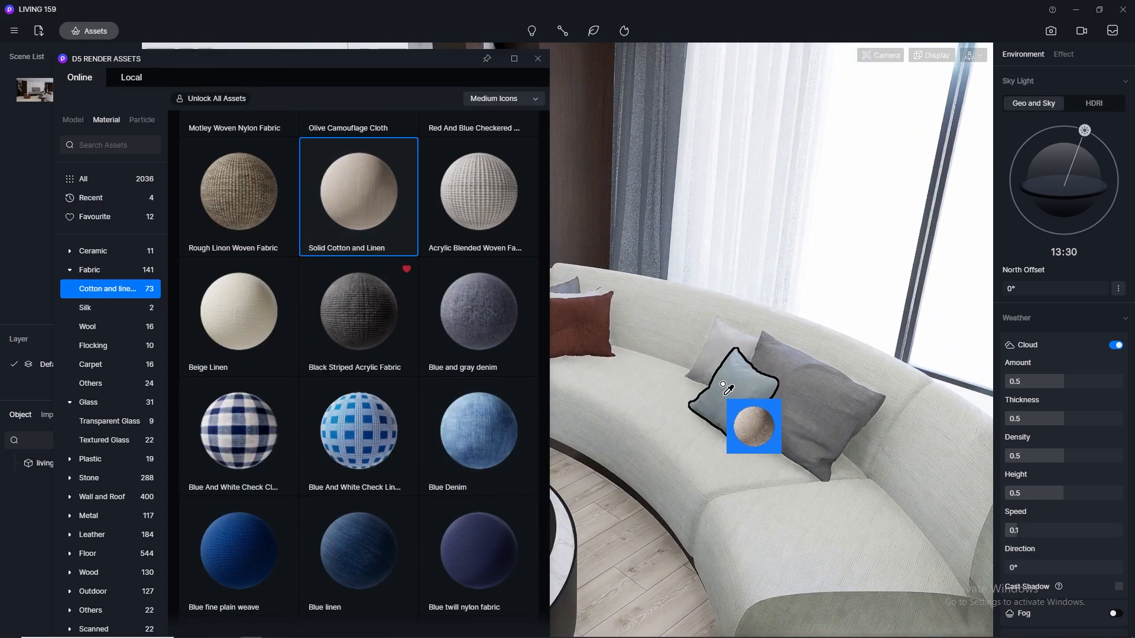
click(725, 390)
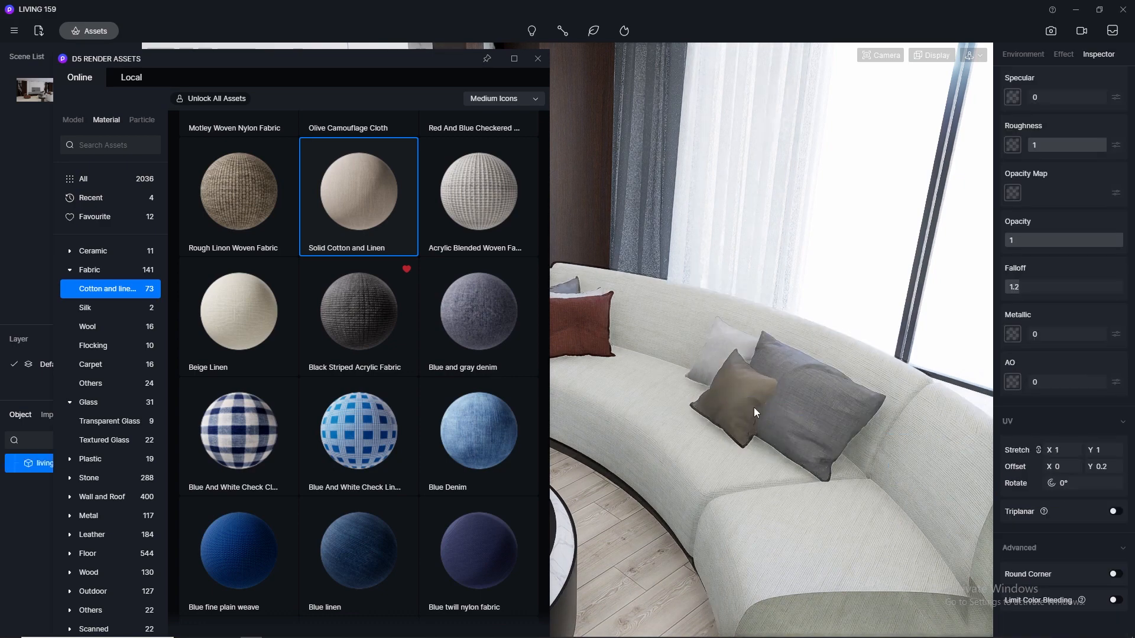
scroll(754, 406, up, 3)
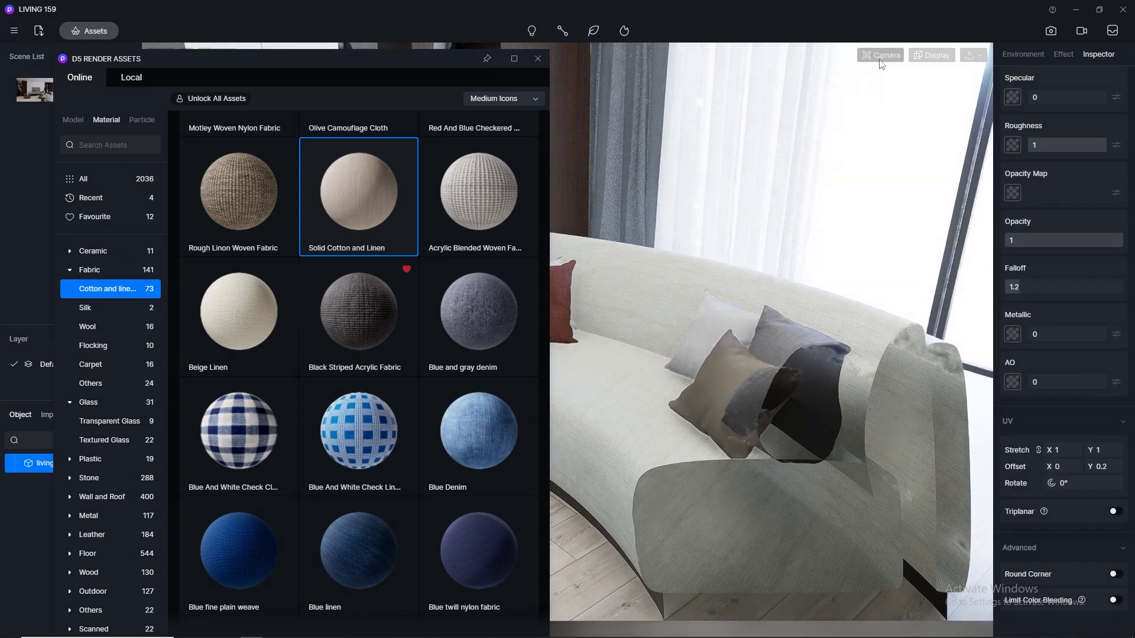
click(880, 58)
drag(871, 179, 678, 182)
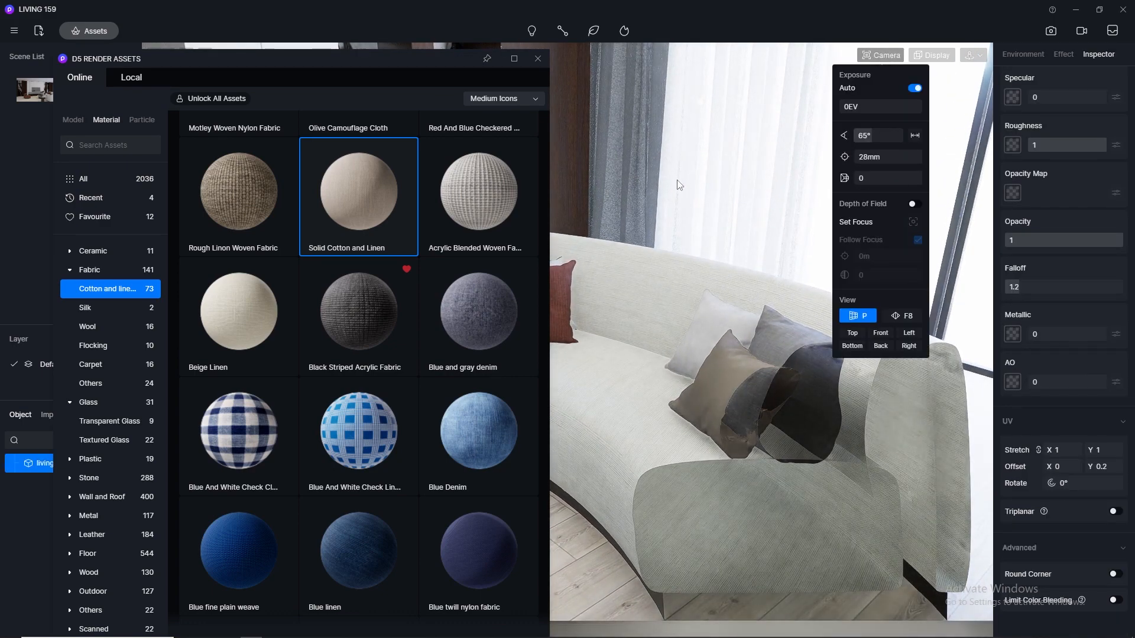
- Try UV stretch values of 5 and 80 on the small brown cushion's material, settling on 120
scroll(732, 390, up, 3)
click(1076, 452)
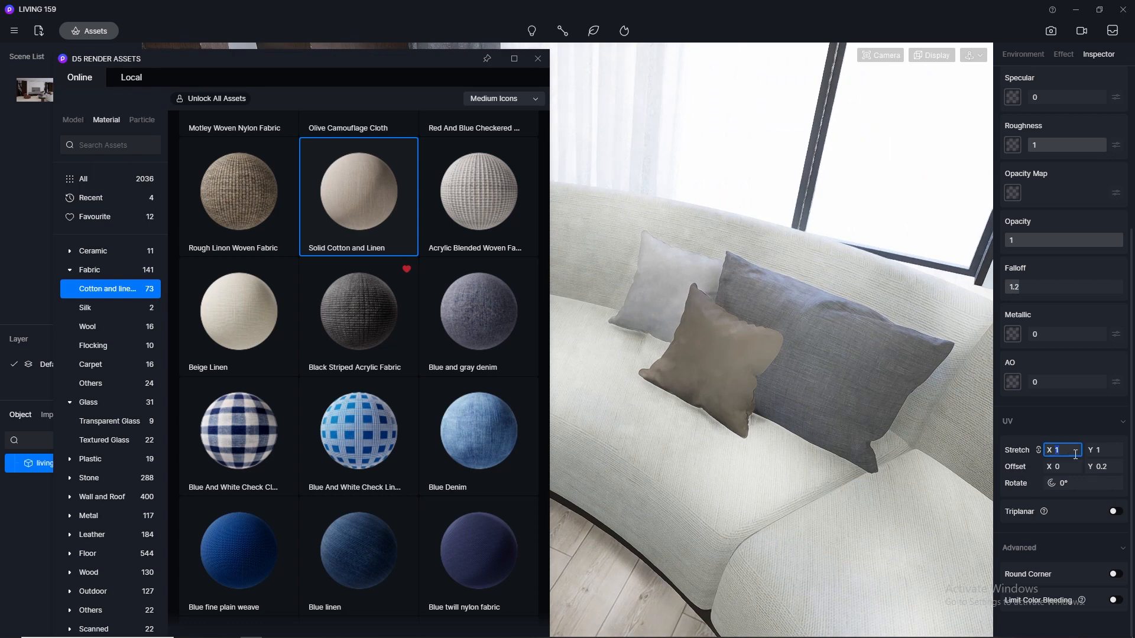
text(5)
key(Return)
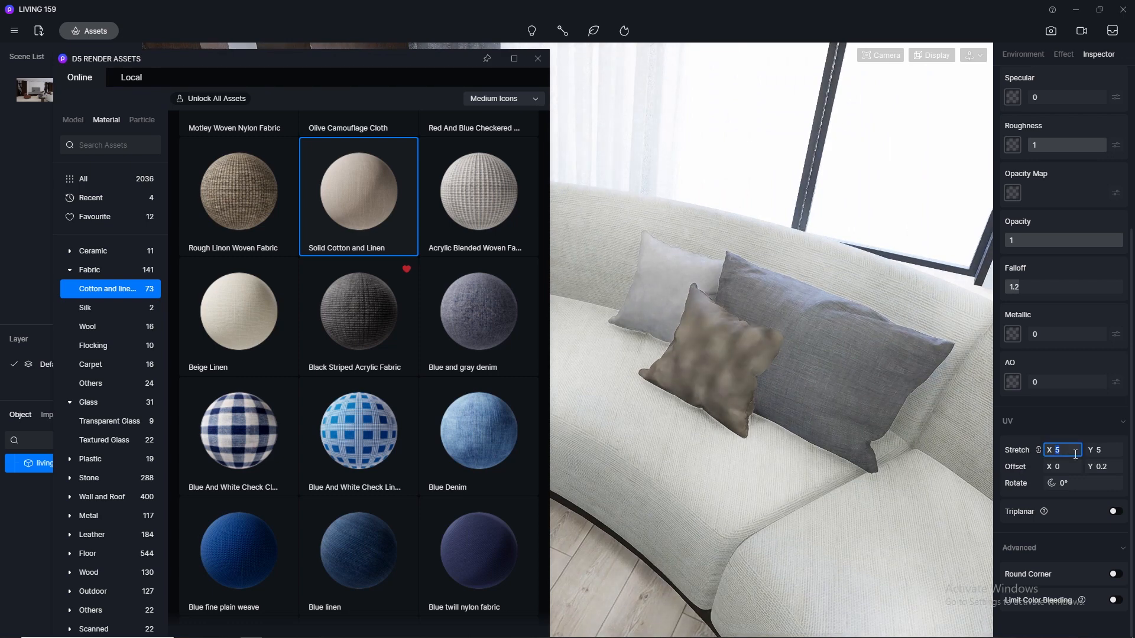
click(1076, 454)
text(30)
key(Return)
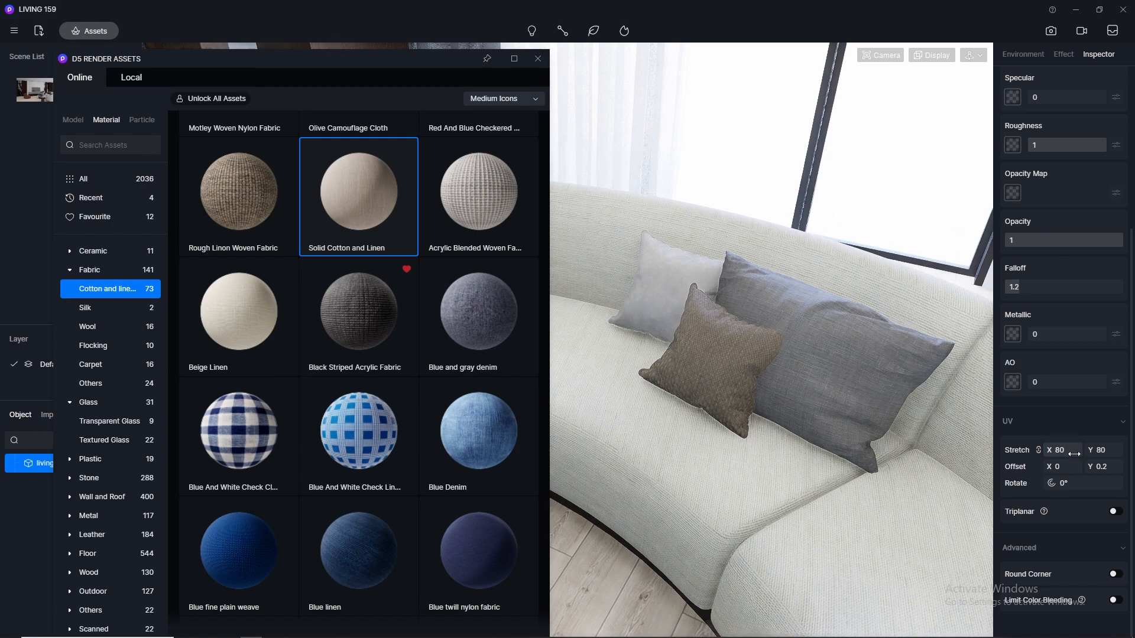
click(1065, 447)
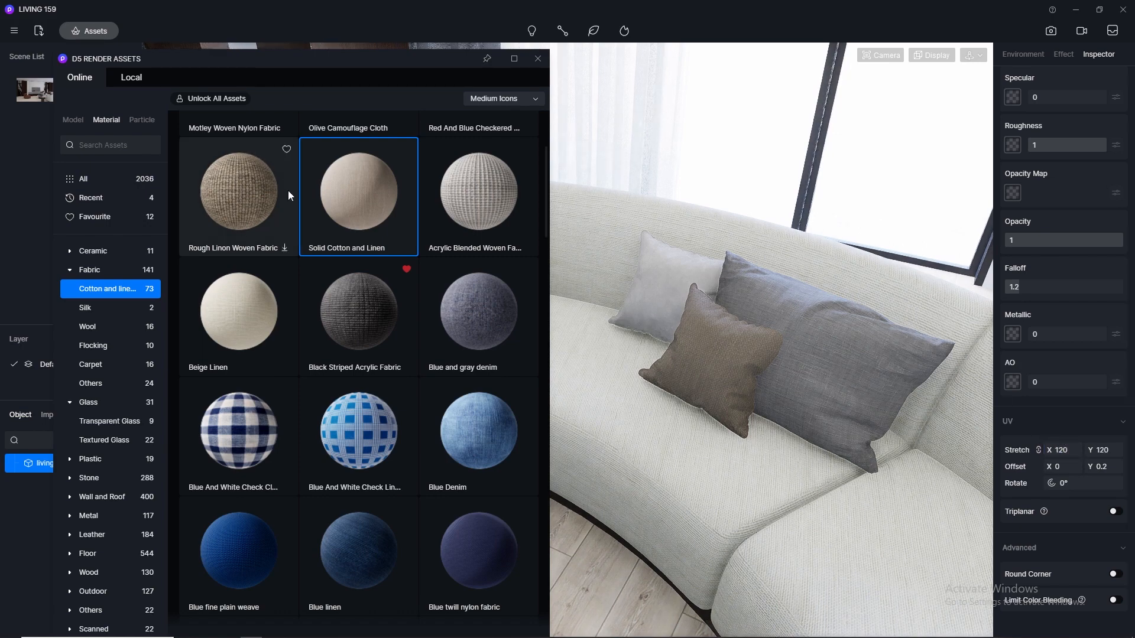
- Apply the Beige Linen material to the pale cushion behind it, set its UV stretch to 120 and close the asset library
drag(229, 327, 654, 288)
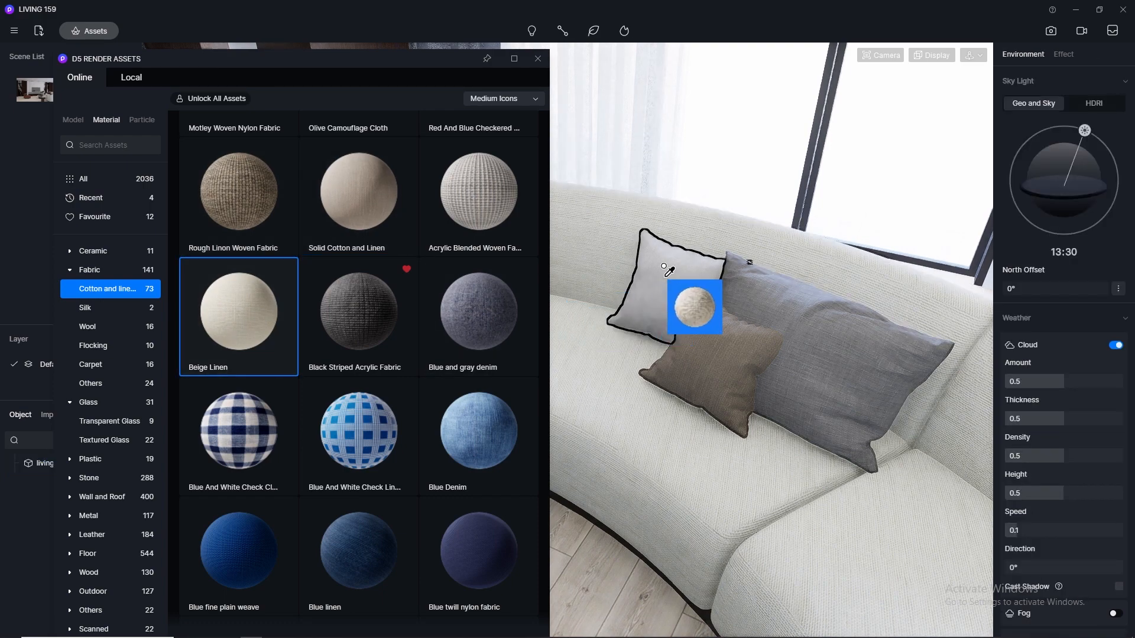
click(670, 268)
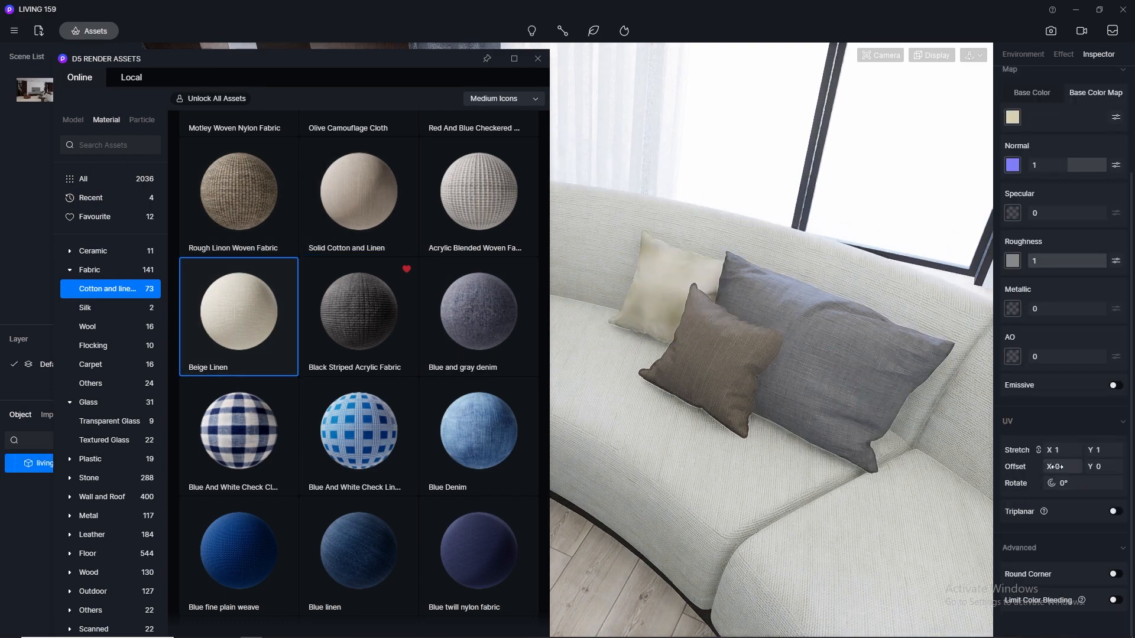
click(1067, 453)
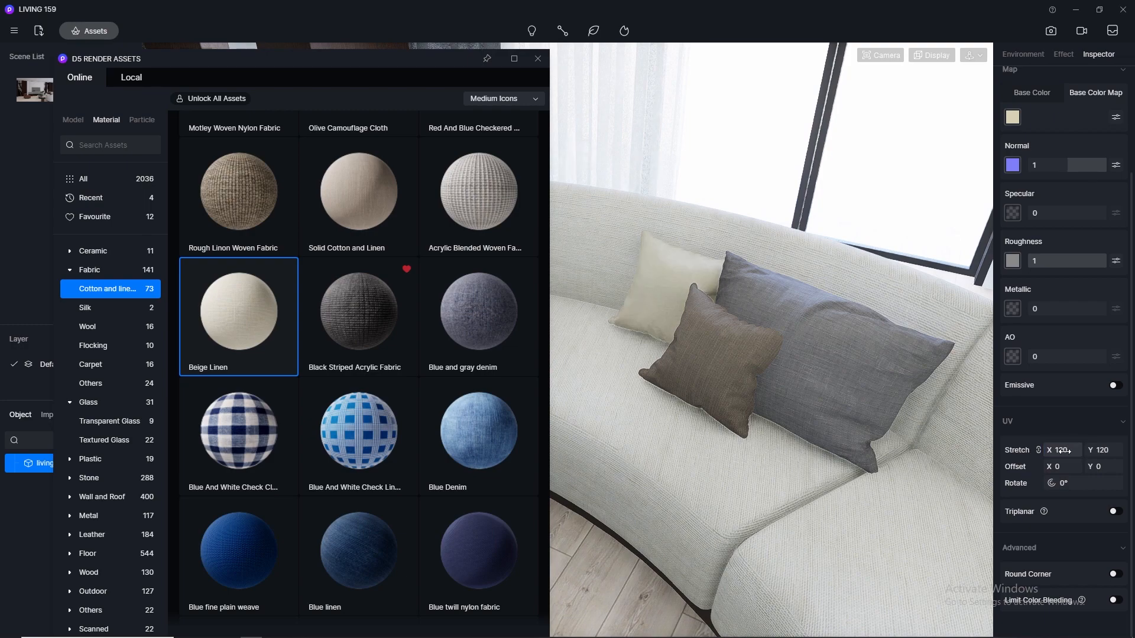
click(537, 59)
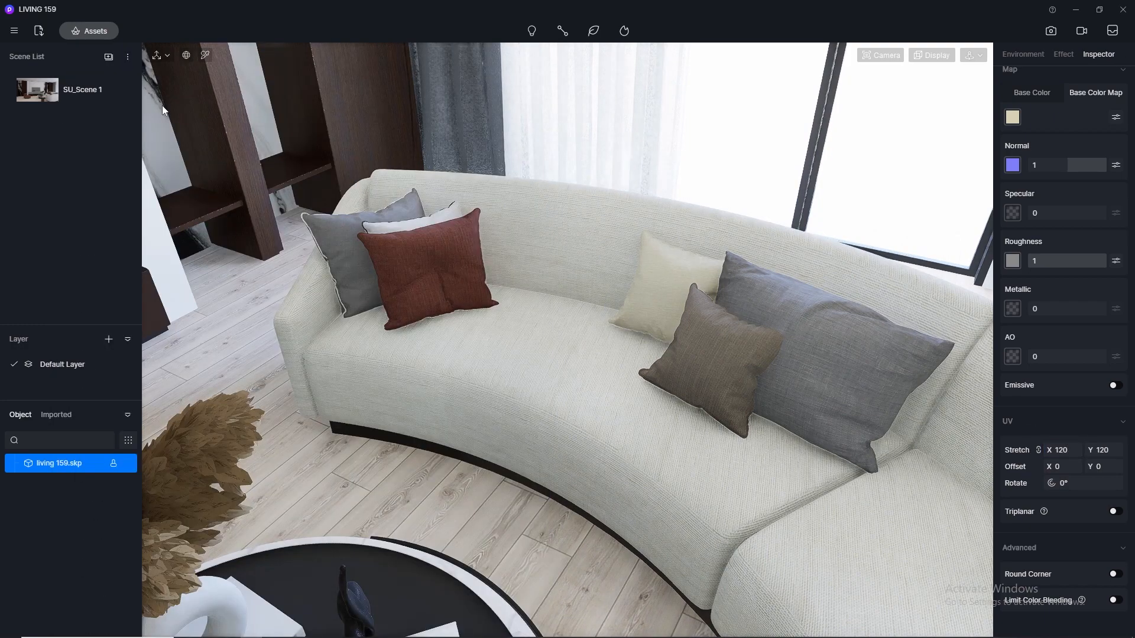
- Return to the SU_Scene 1 view and set the coffee table's white marble material to specular 0.5 and roughness 0.1
click(37, 92)
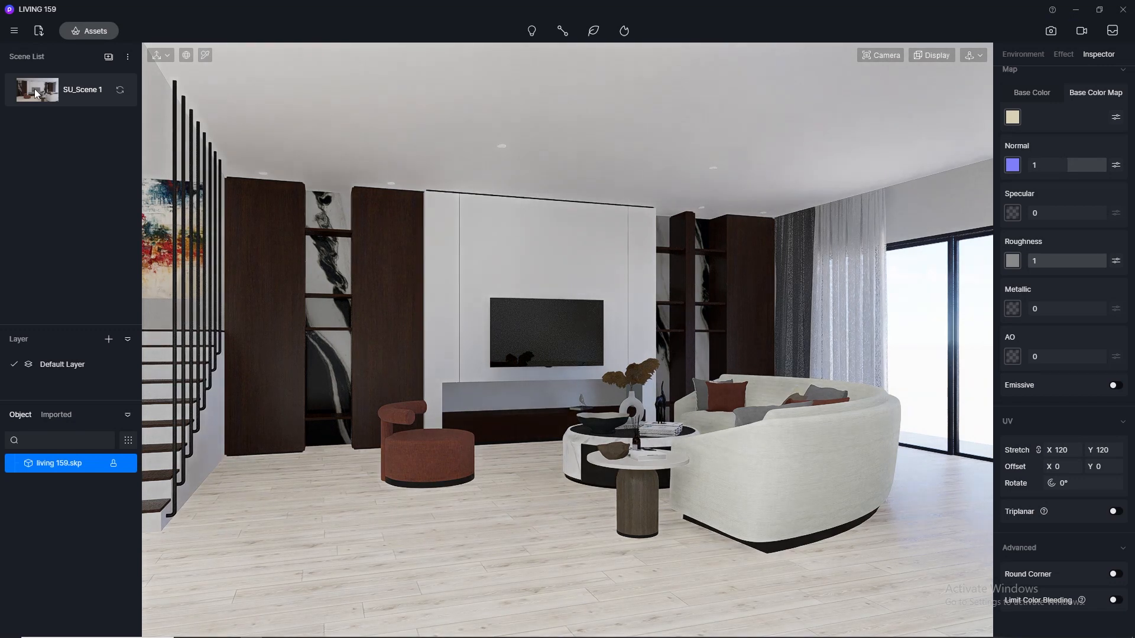
click(206, 55)
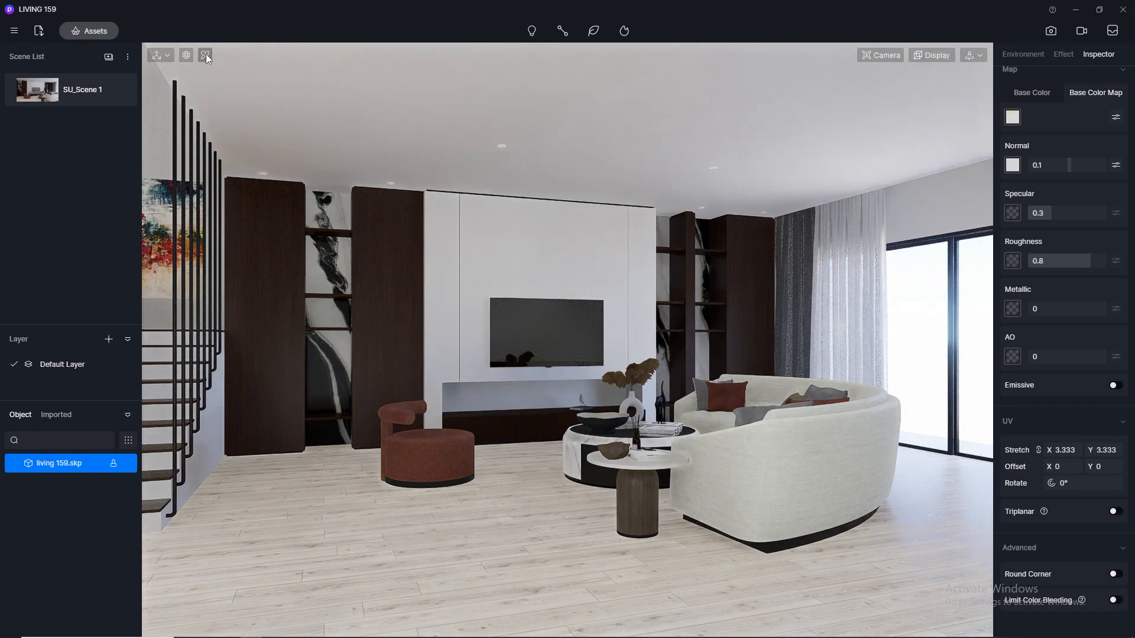
click(202, 57)
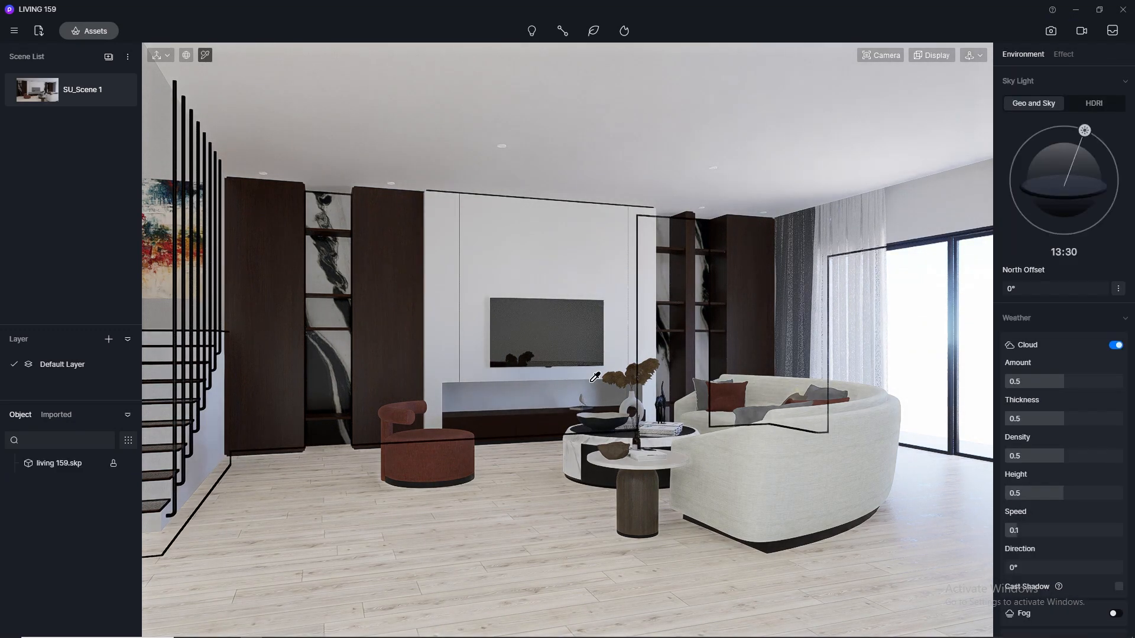
click(581, 445)
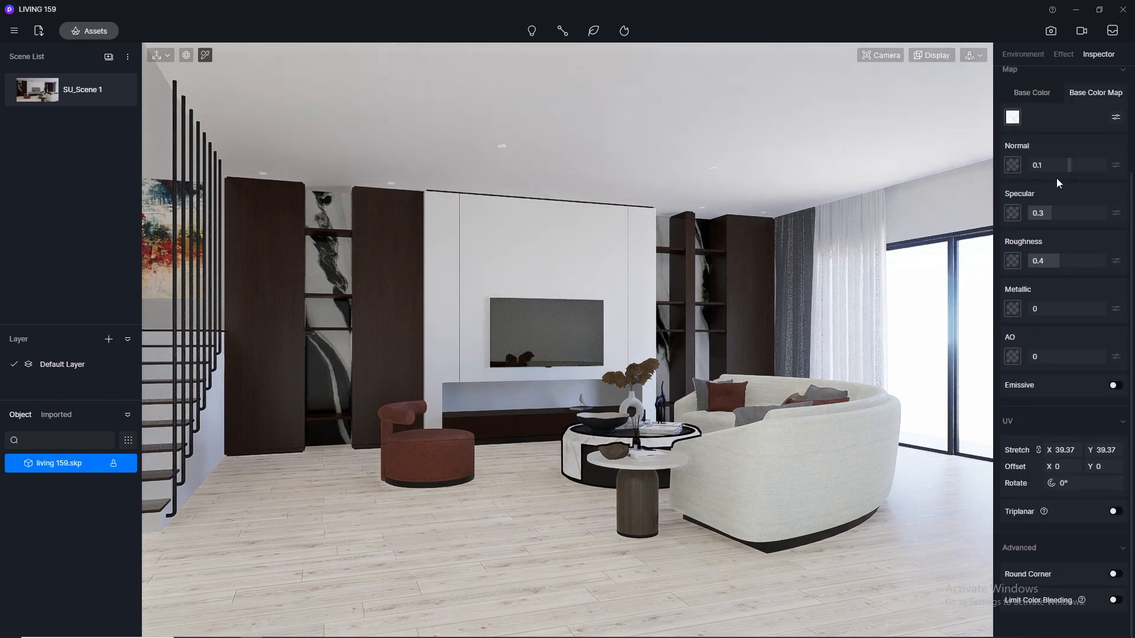
click(1058, 213)
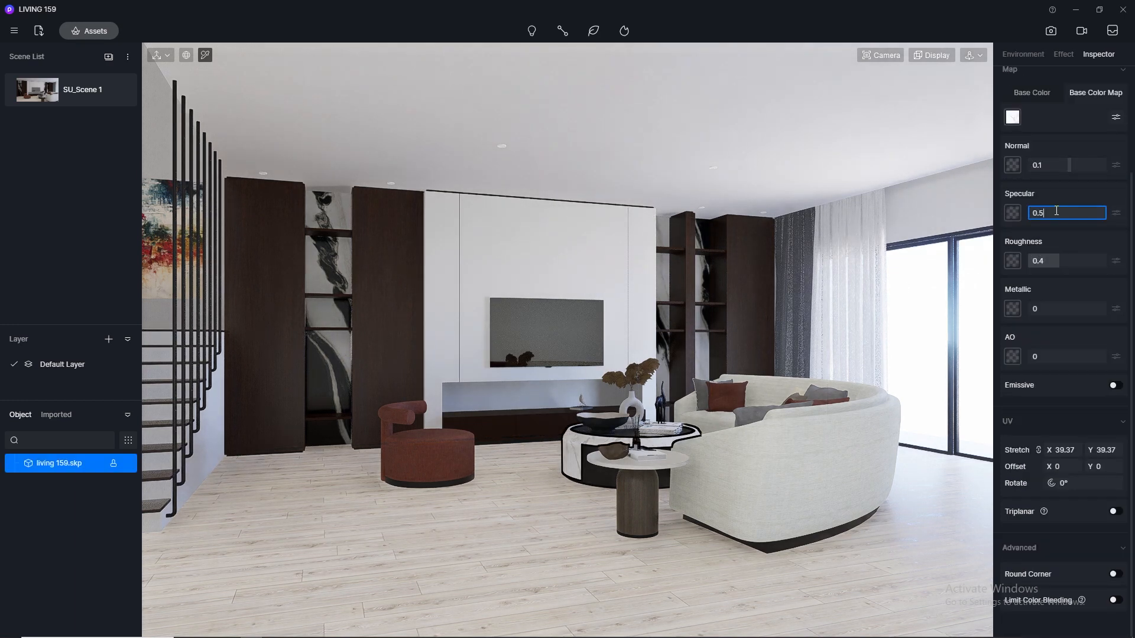
key(Return)
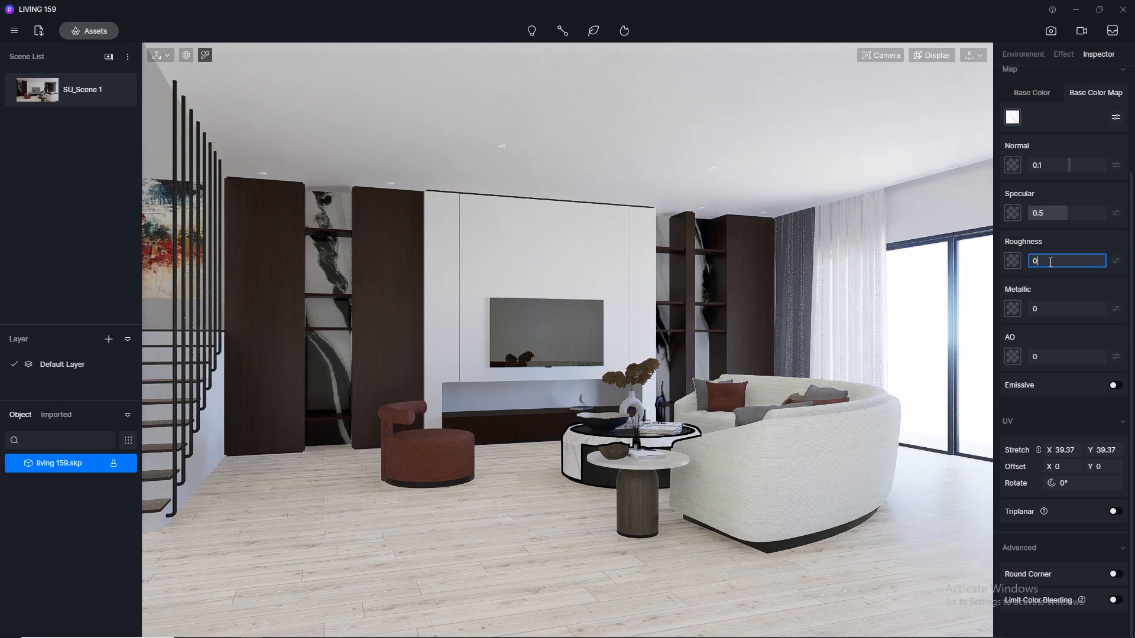
key(Return)
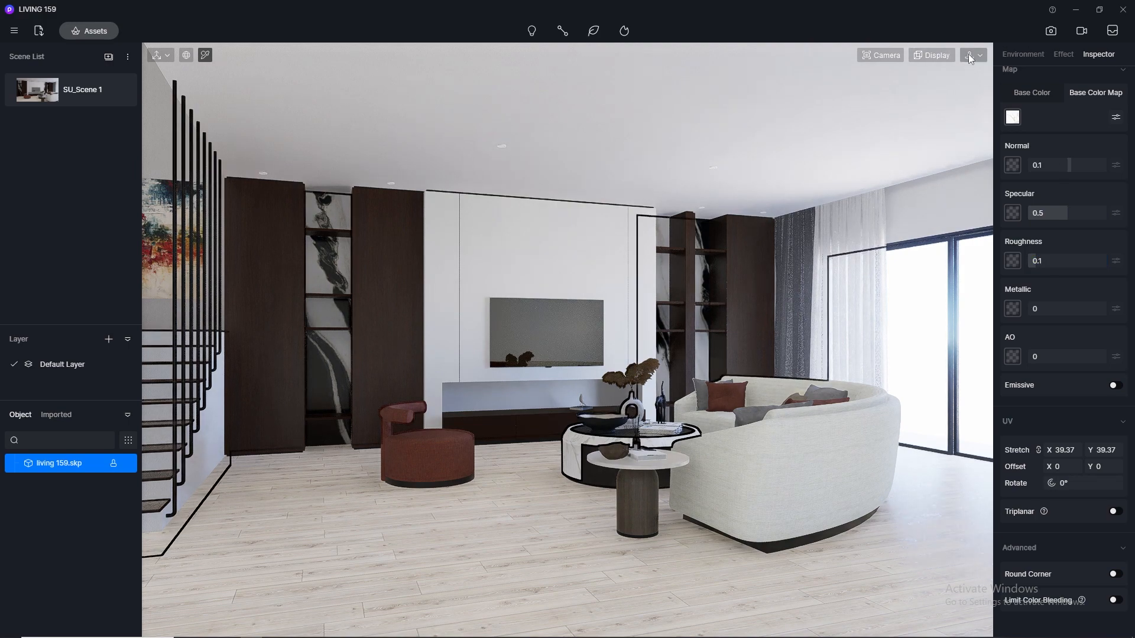
- Examine the coffee table up close with the camera clipping at 0, ending back at the SU_Scene 1 view
click(851, 57)
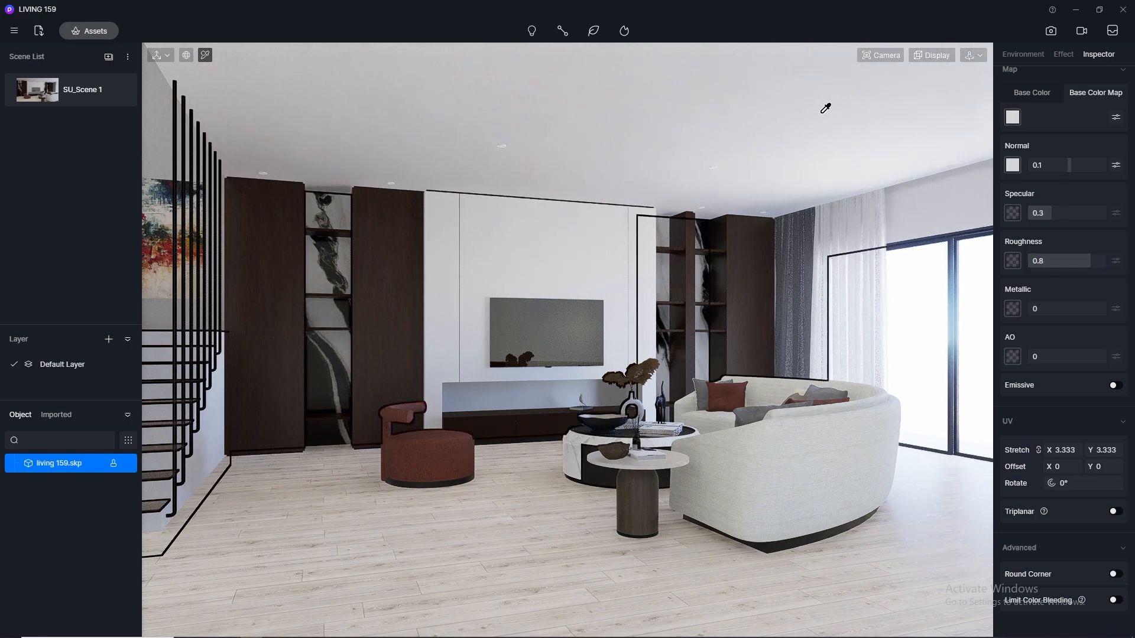
click(881, 55)
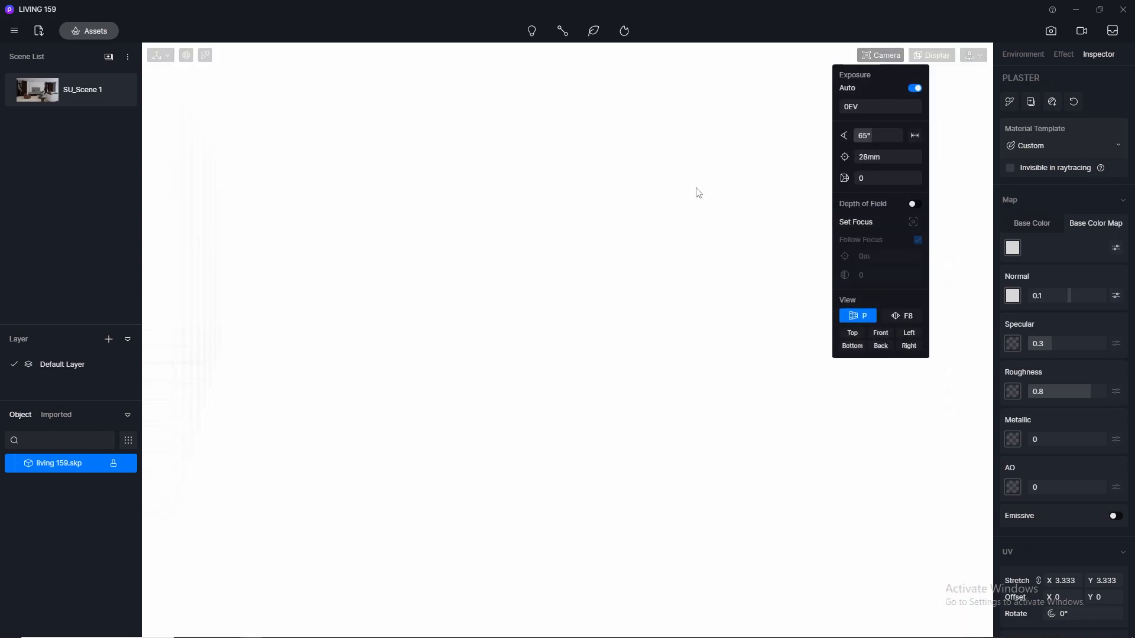
scroll(640, 331, up, 5)
middle_drag(664, 436, 566, 474)
scroll(533, 308, up, 3)
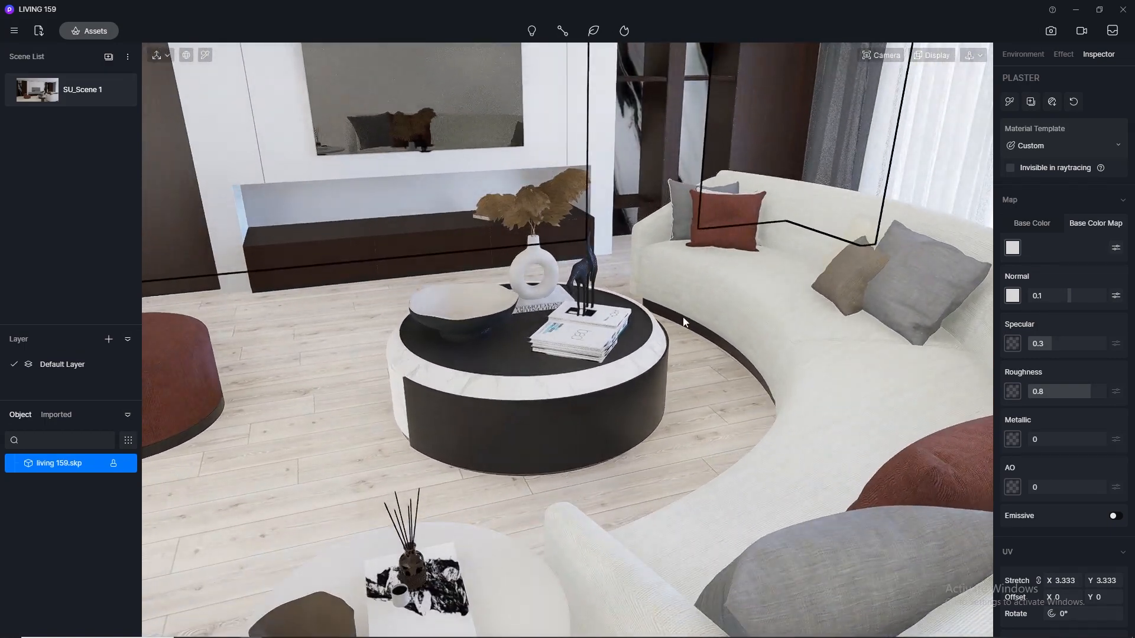
scroll(683, 323, down, 2)
click(39, 93)
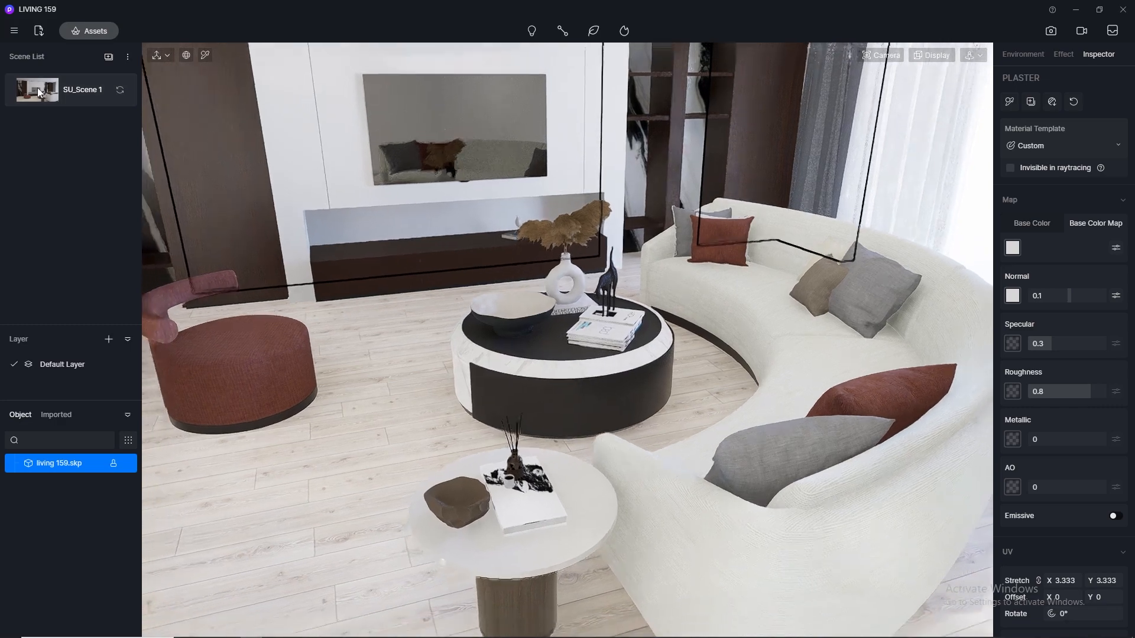
- Sample the TV screen glass material and set its specular to 0.1 and roughness to 0.1
scroll(614, 381, up, 5)
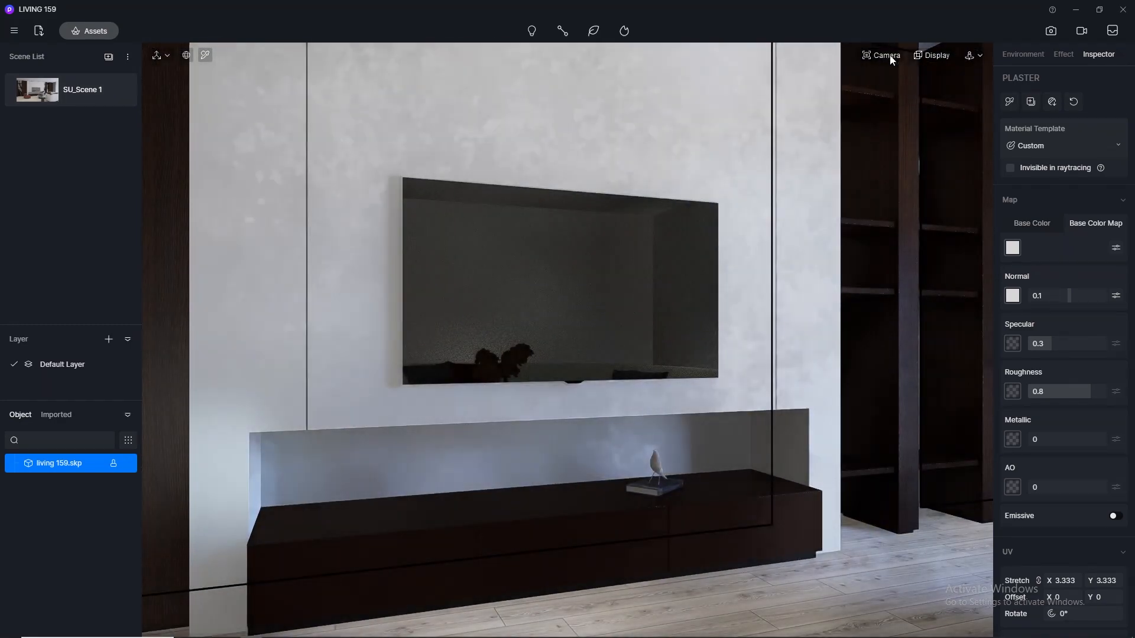
click(881, 55)
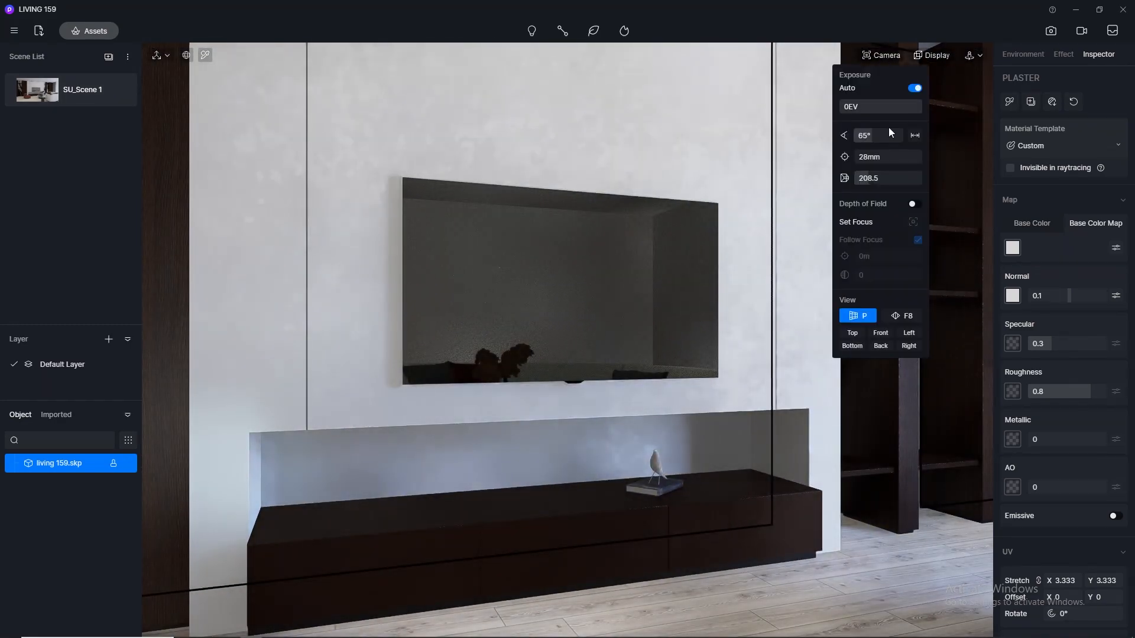
click(519, 233)
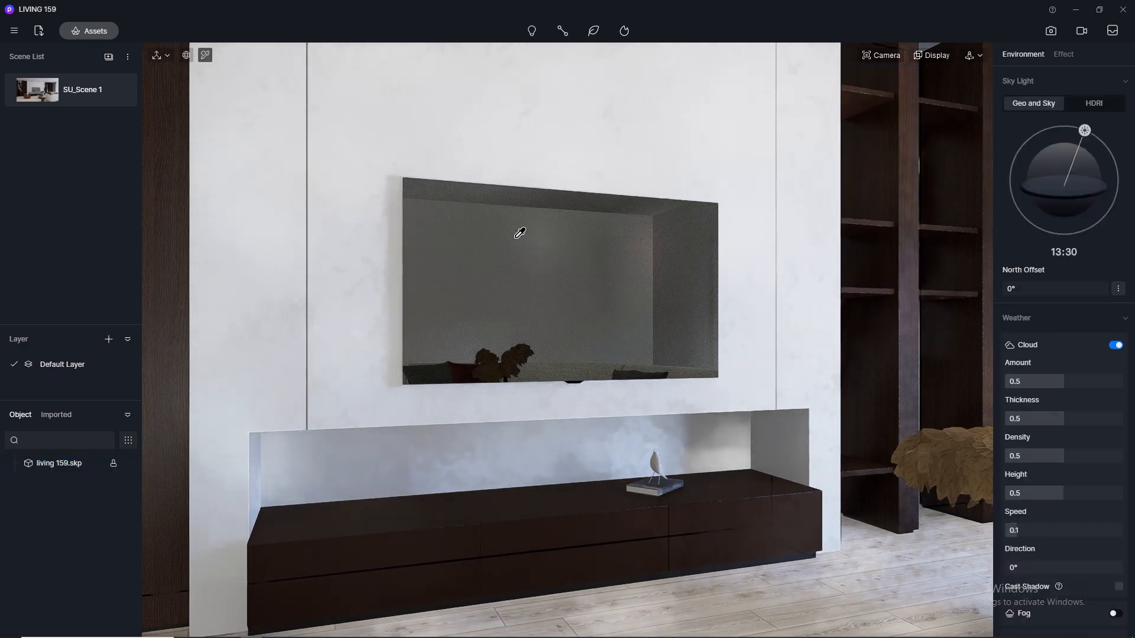
click(519, 232)
click(1060, 325)
key(BackSpace)
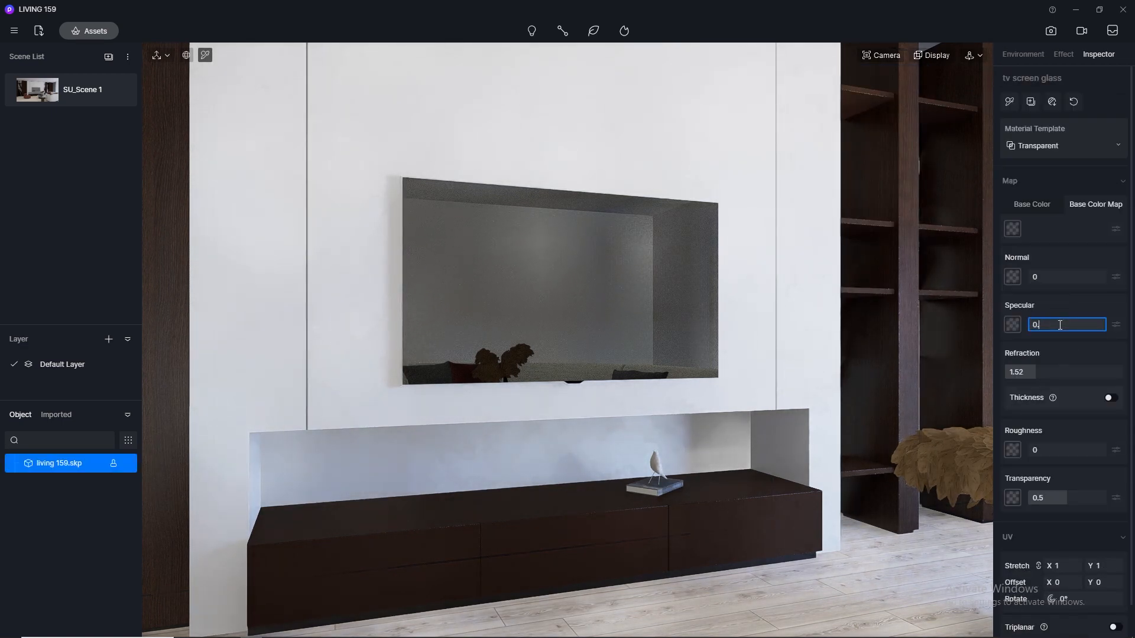
click(1056, 450)
text(.1)
key(Return)
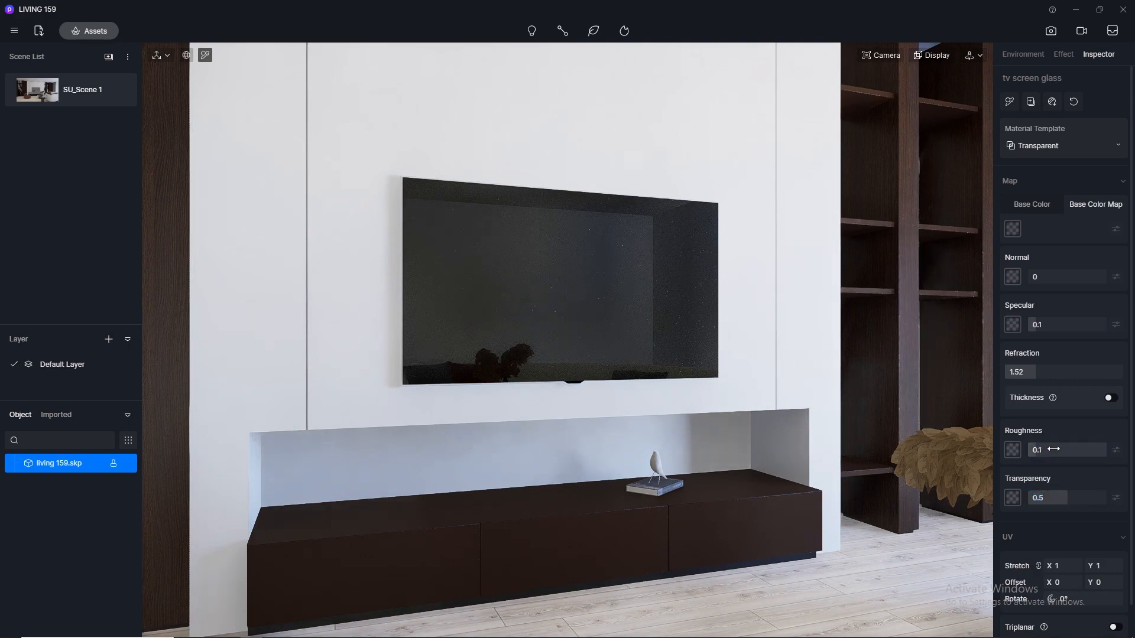
- Browse the Metal category of the material library and the local assets alongside the TV wall
middle_drag(671, 257, 800, 327)
click(90, 30)
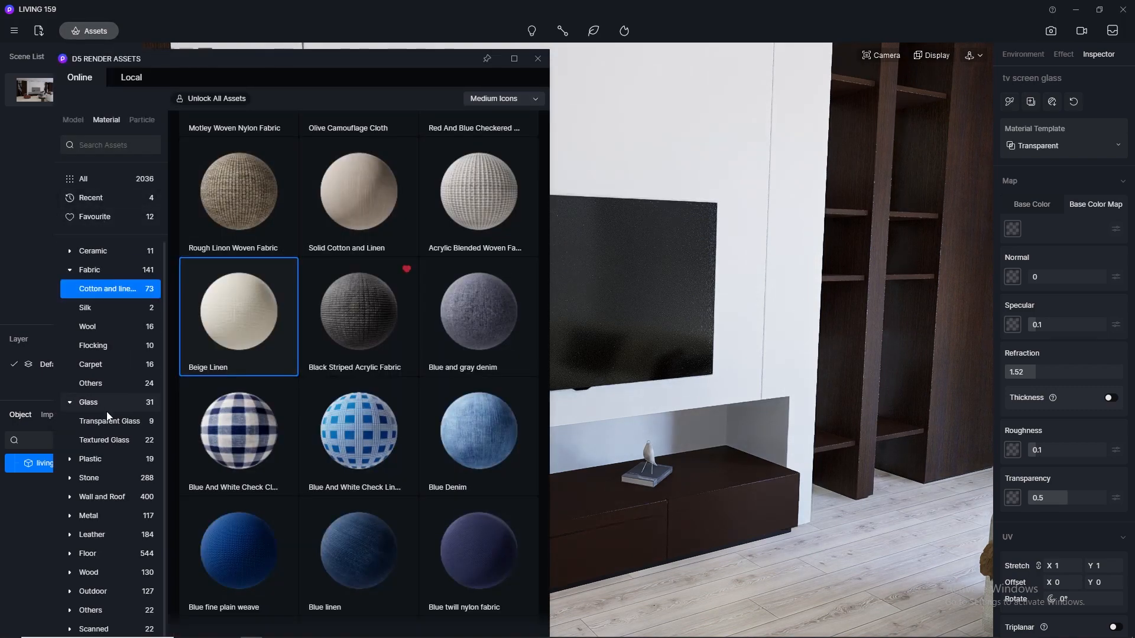
scroll(103, 325, down, 2)
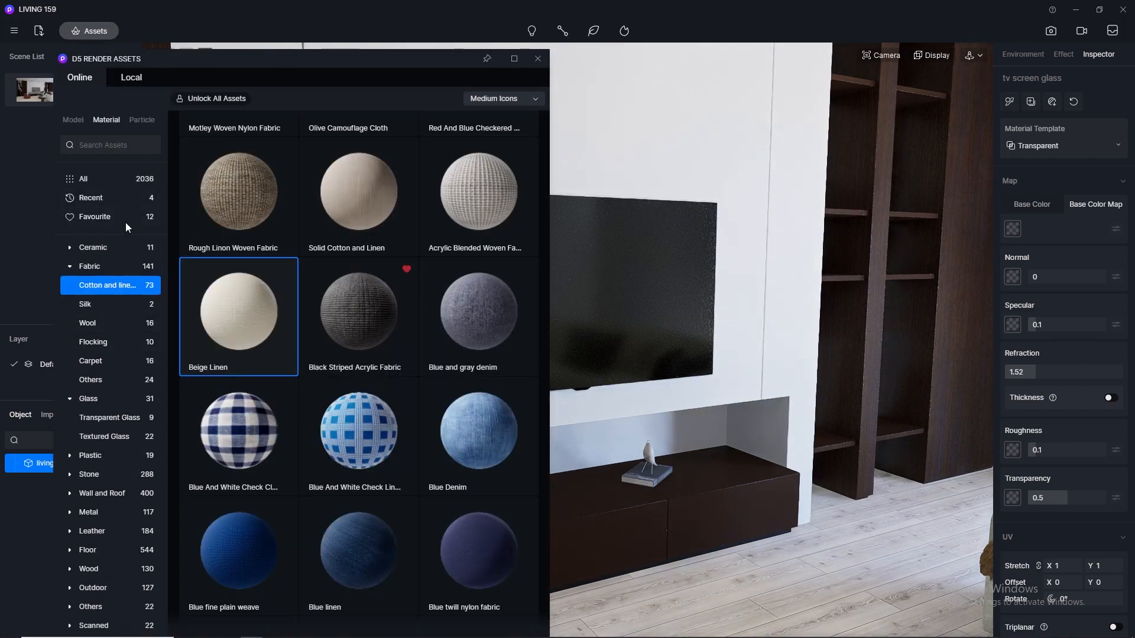
drag(192, 75, 756, 89)
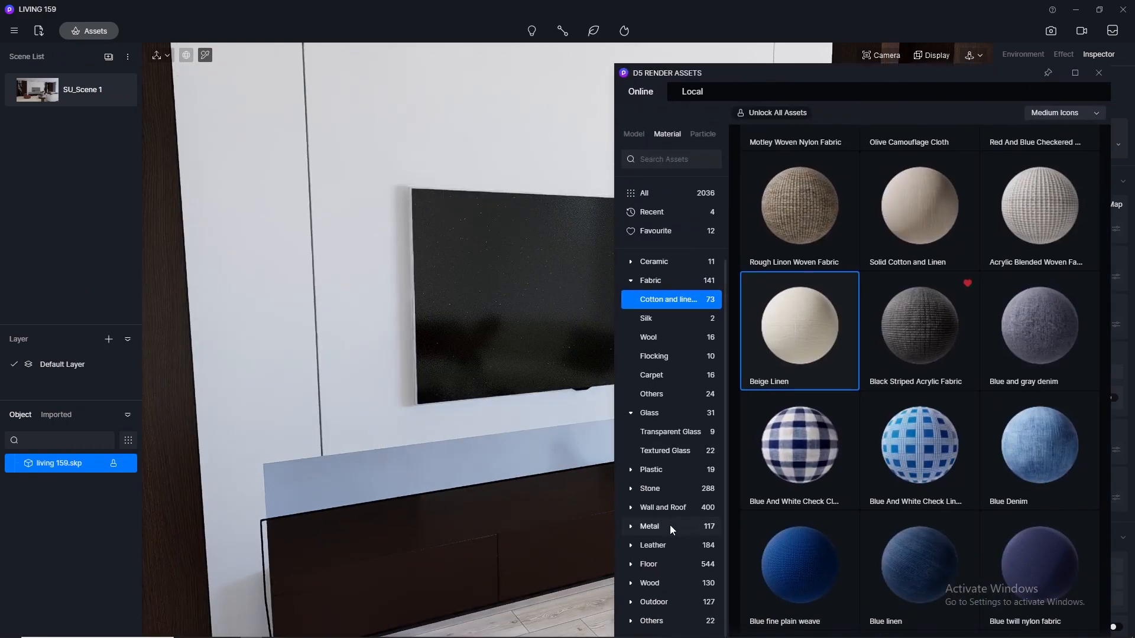
click(671, 526)
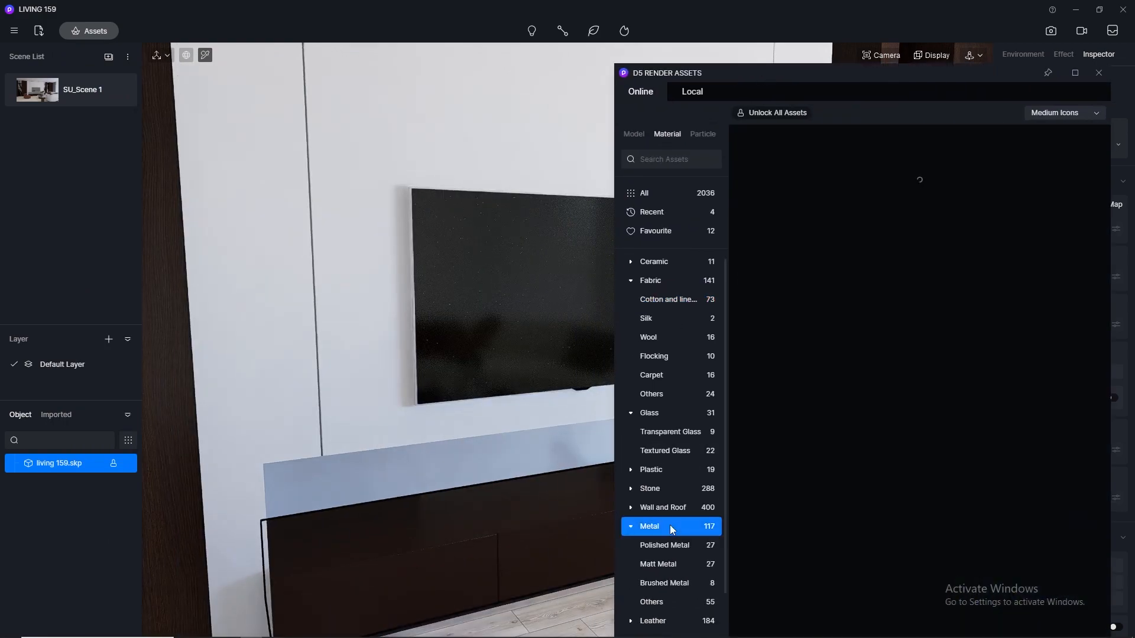
click(687, 92)
click(637, 93)
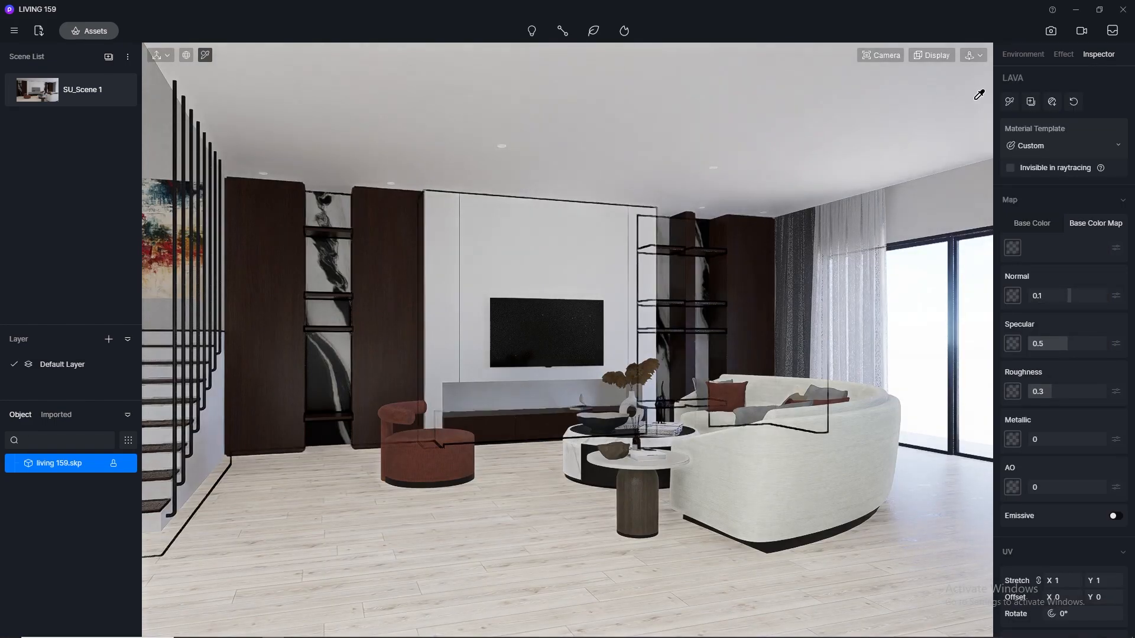
- Enter image render mode and light the scene with the custom HDR_029_Sky_Cloudy_Ref HDRI, showing separate skylight and background intensities
click(1052, 30)
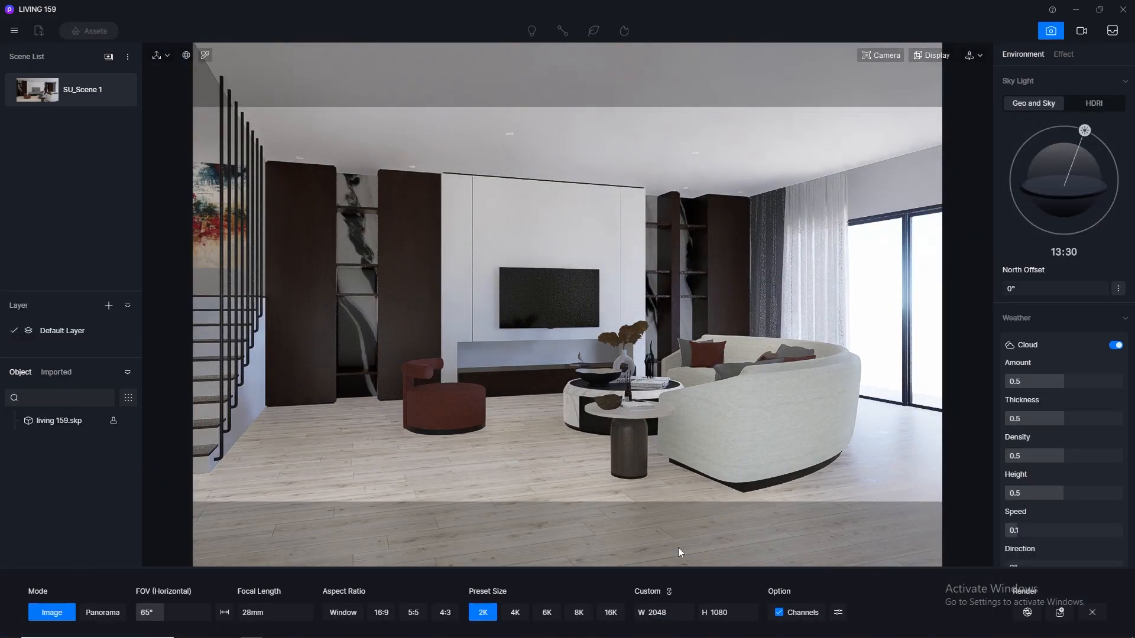
click(1092, 104)
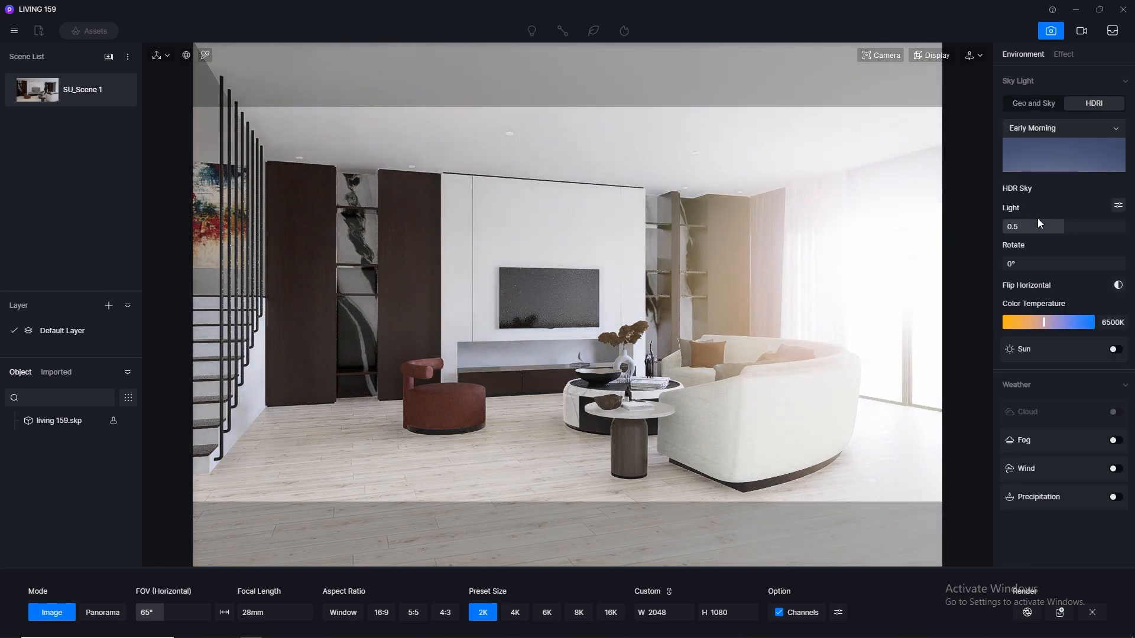
click(1119, 206)
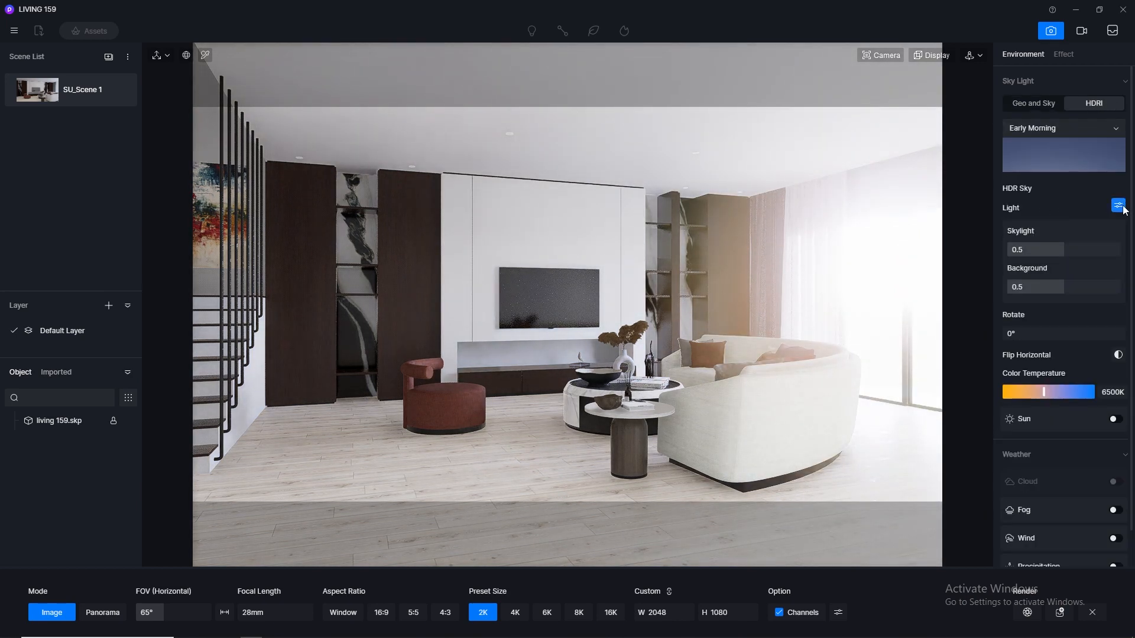
click(1042, 130)
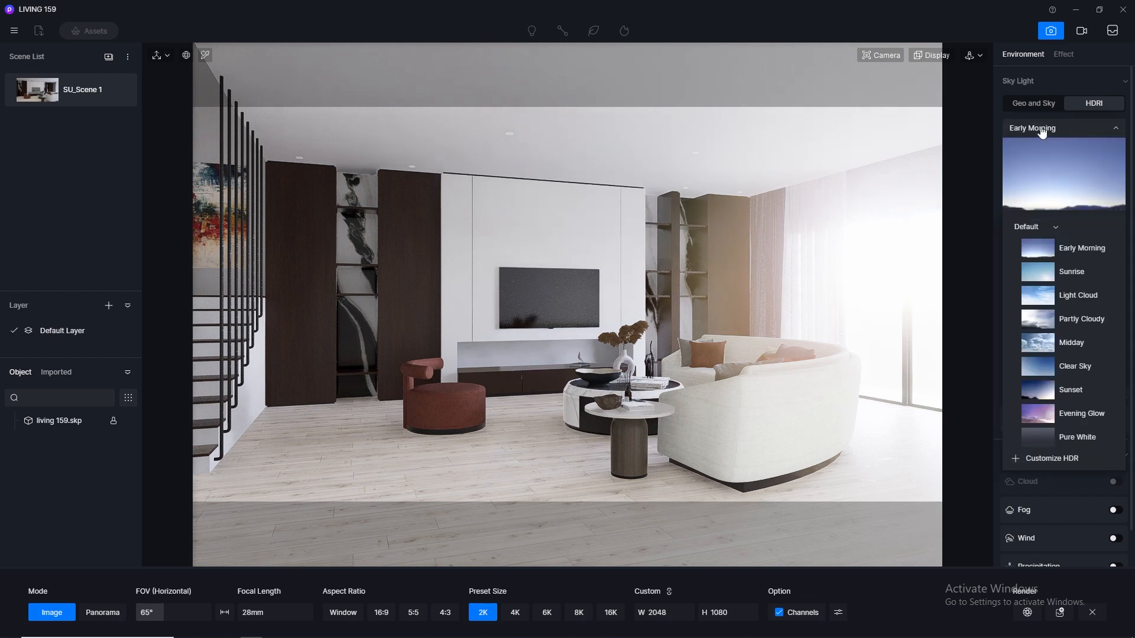
click(1035, 228)
click(1030, 240)
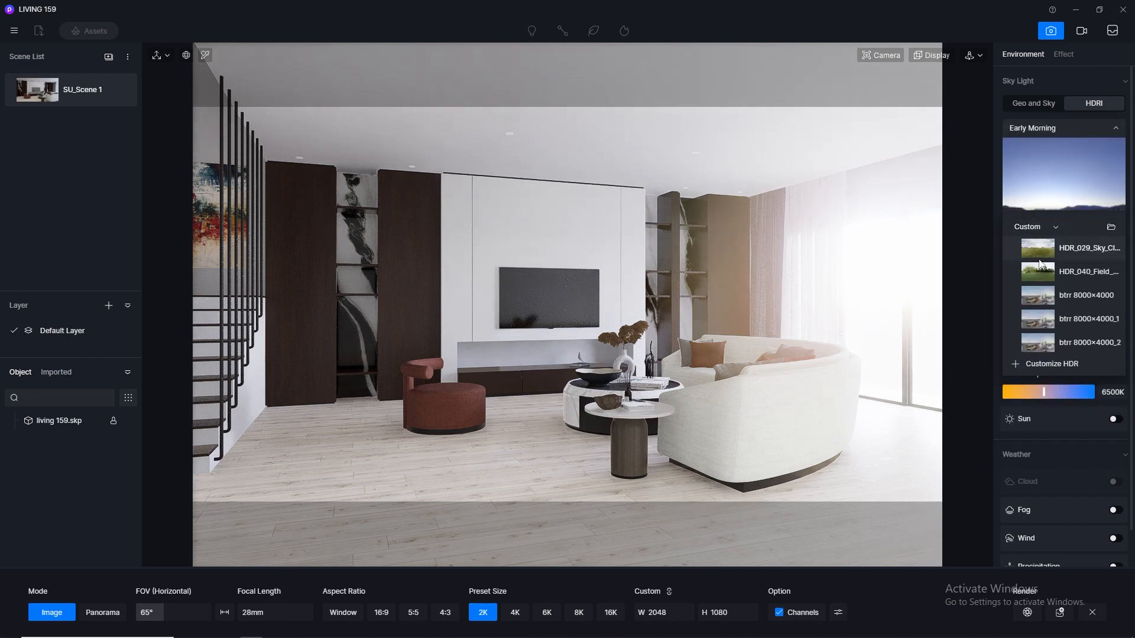
click(1042, 254)
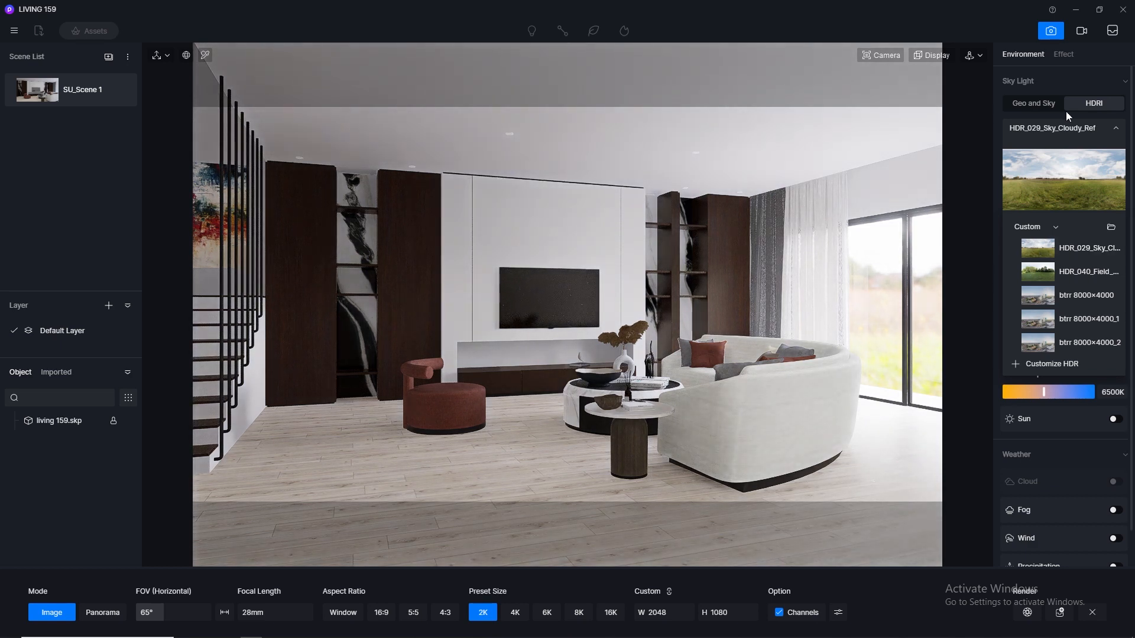
click(1116, 133)
- Try an HDRI skylight intensity of 0.1 with a background intensity of 0.1
click(1054, 250)
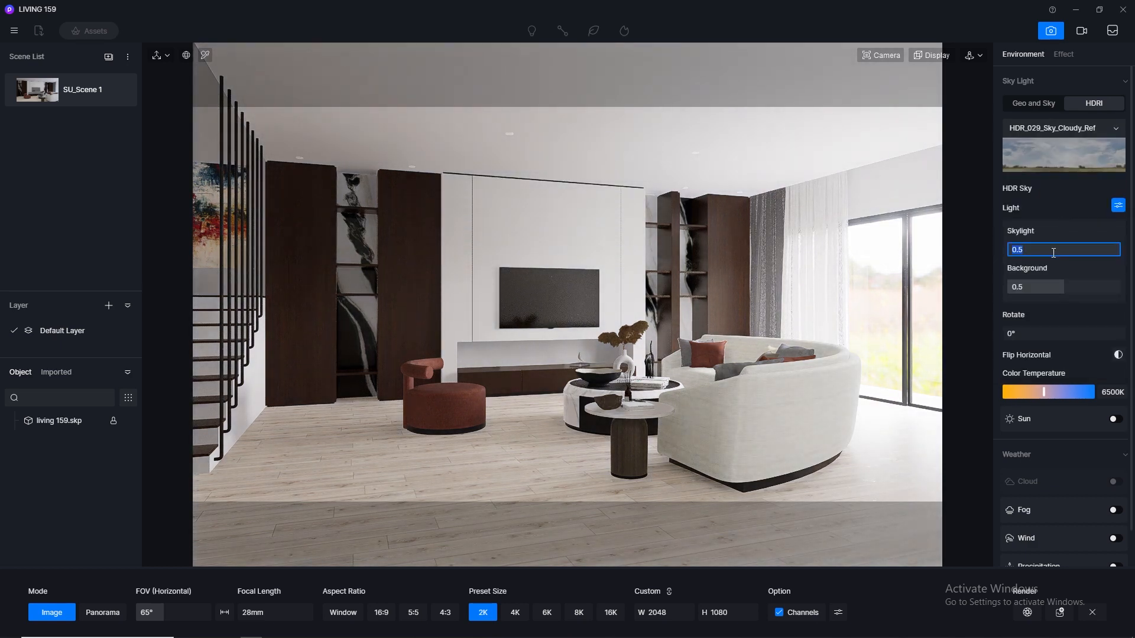
text(0.1)
key(Return)
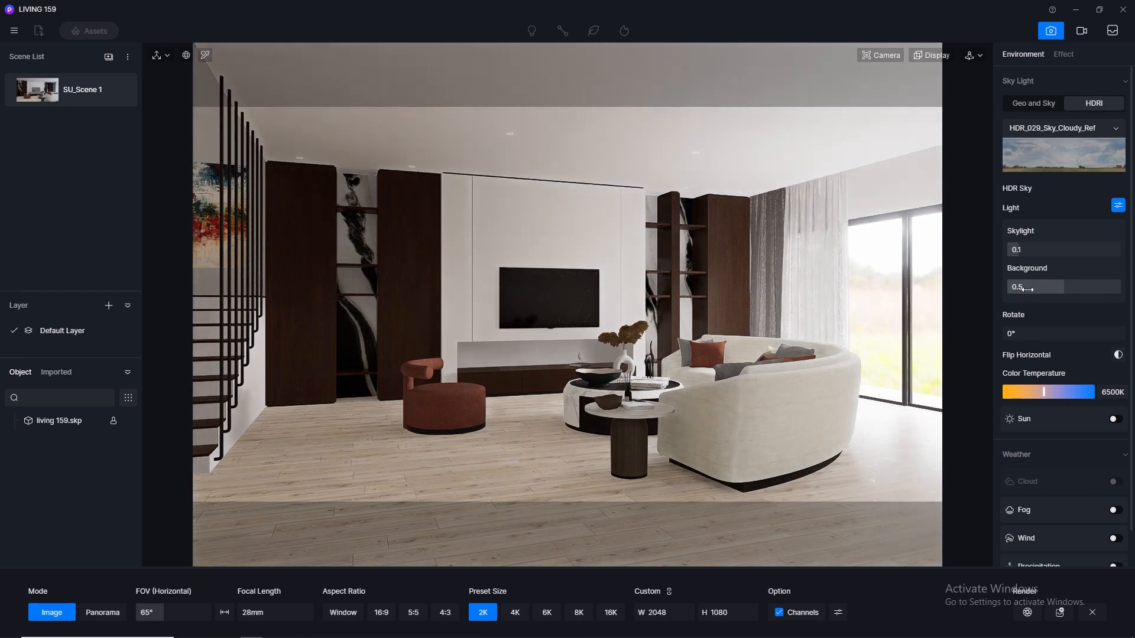
click(1032, 286)
text(0.)
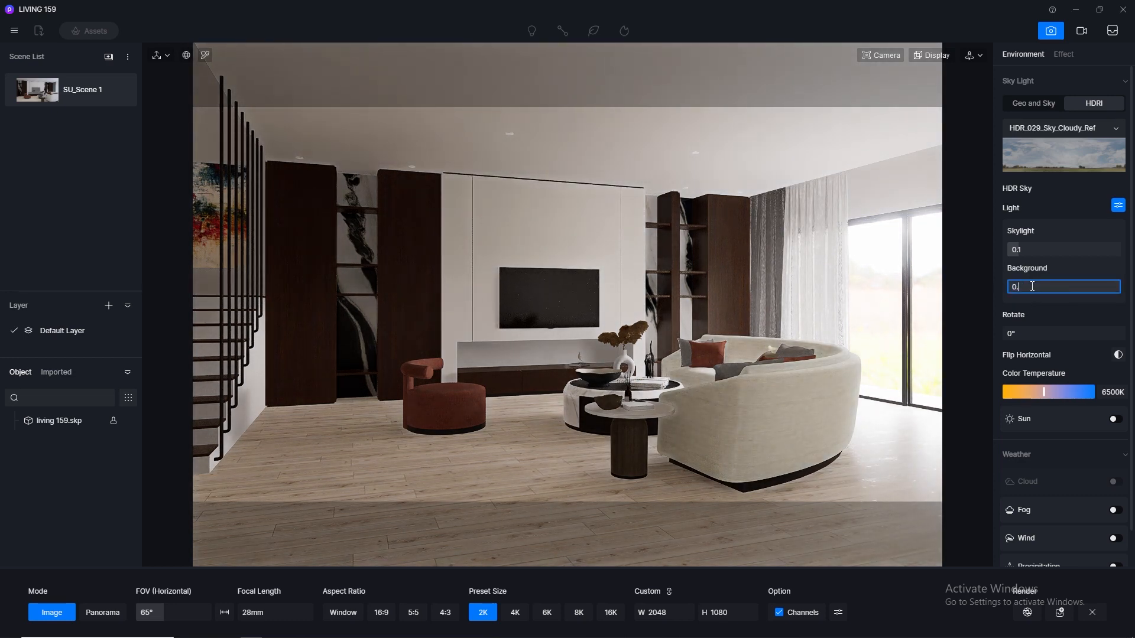
text(1)
key(Return)
- Try an HDRI background intensity of 0.03, settling on 0.05
click(1032, 286)
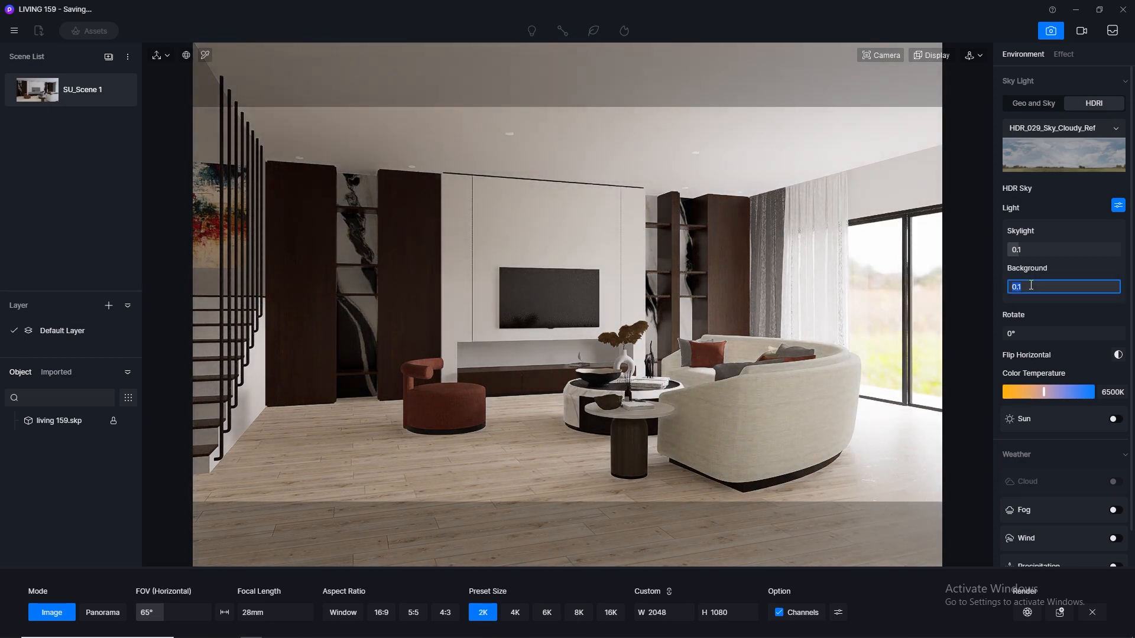
text(0.03)
key(Return)
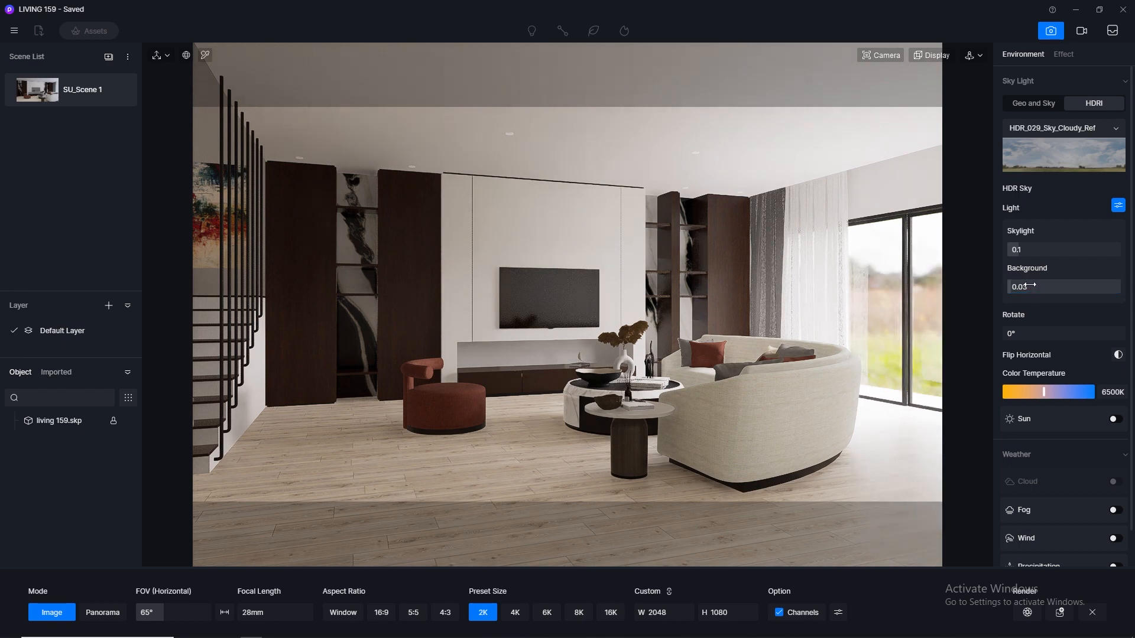
click(1030, 286)
text(0.0)
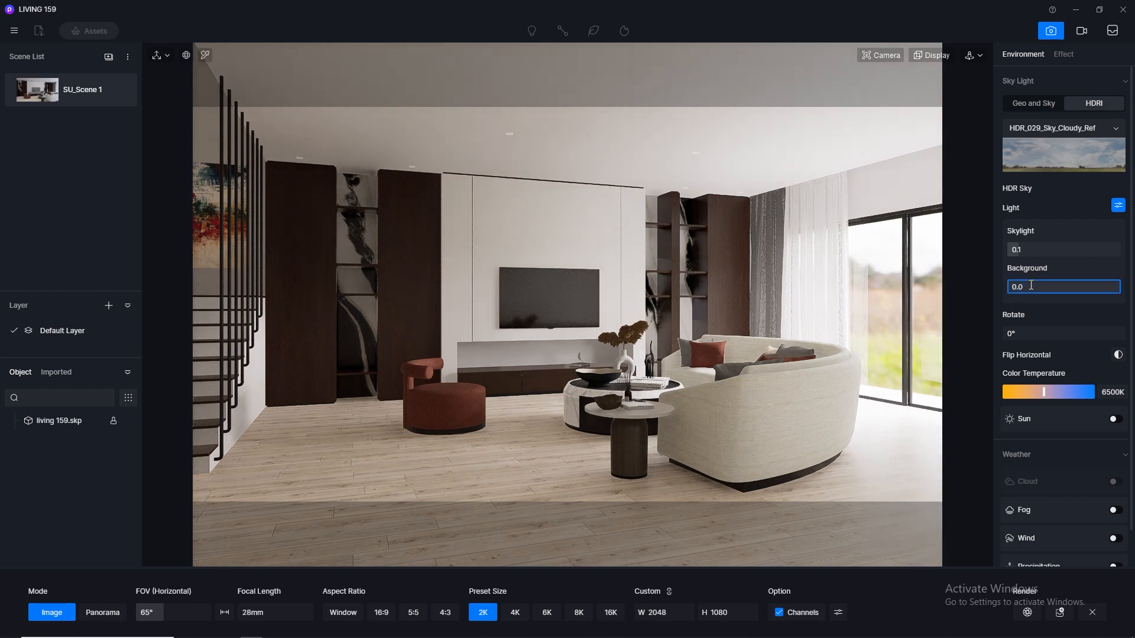
text(5)
key(Return)
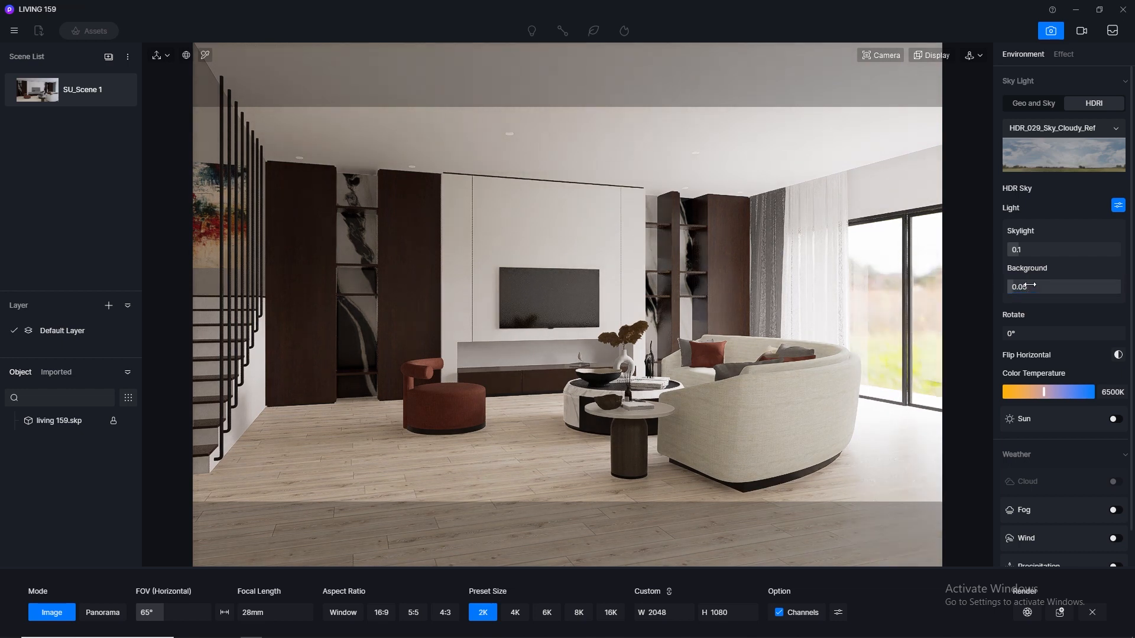
- Set the HDRI skylight intensity to 0.05 and update SU_Scene 1 with the current settings
click(1032, 250)
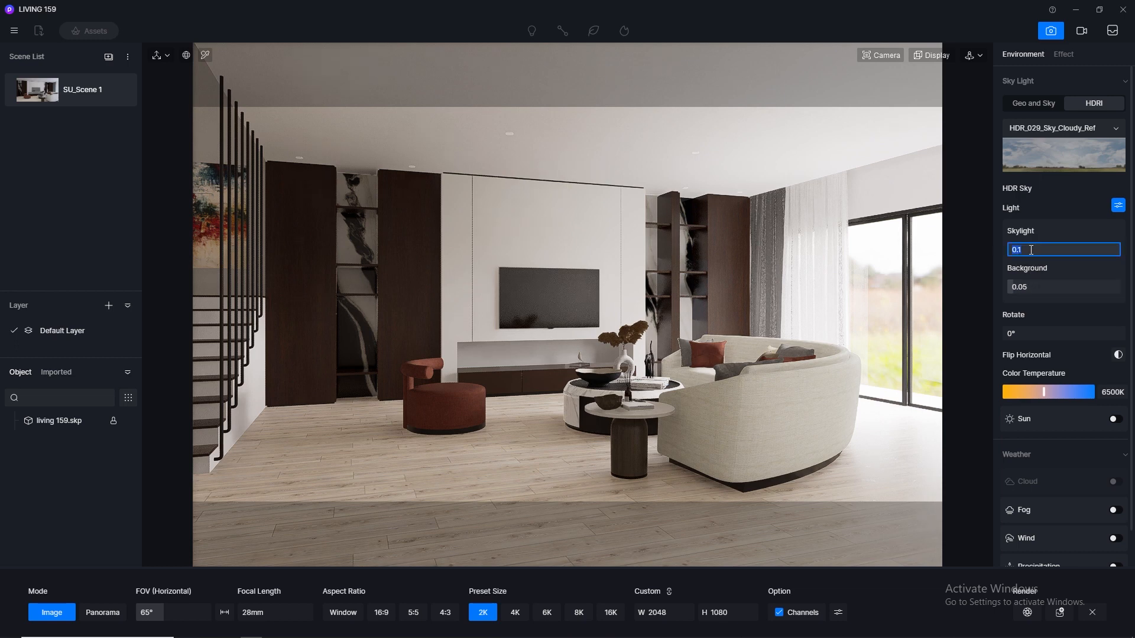
text(0.05)
key(Return)
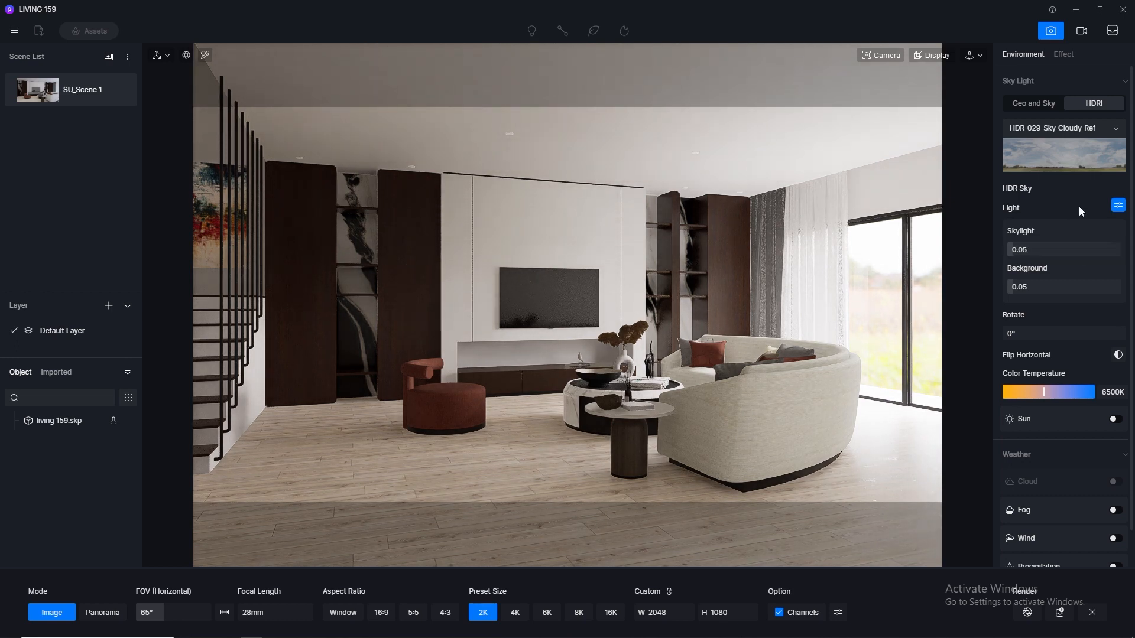
click(120, 90)
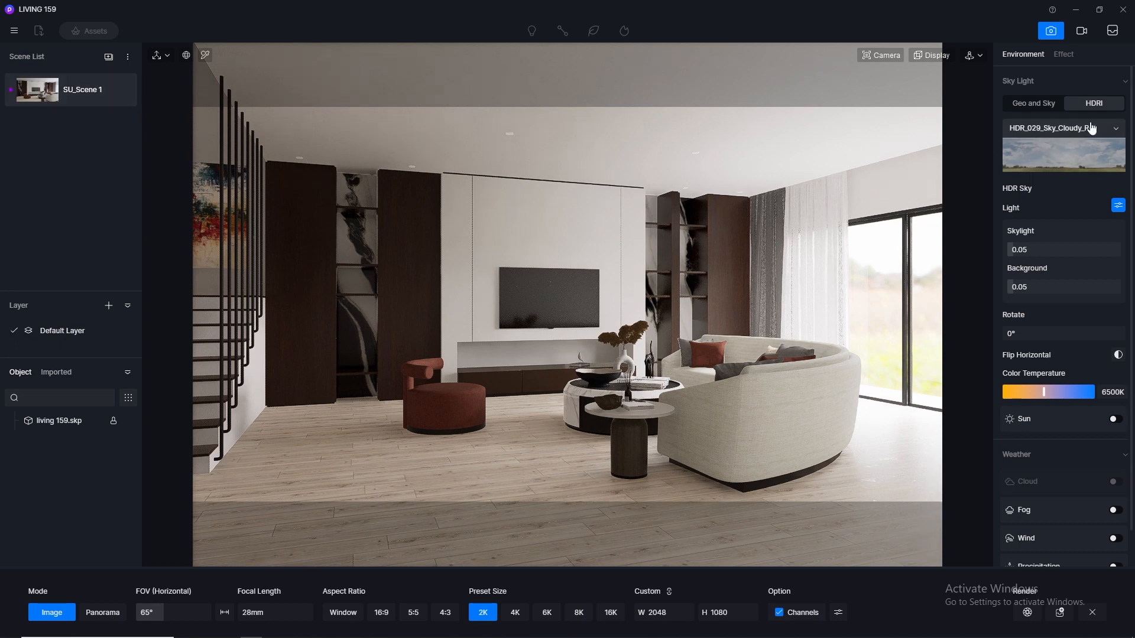
- Check the custom HDRI list, keep the current sky, and try a background intensity of 0.01 before setting it to 0.02
click(1117, 128)
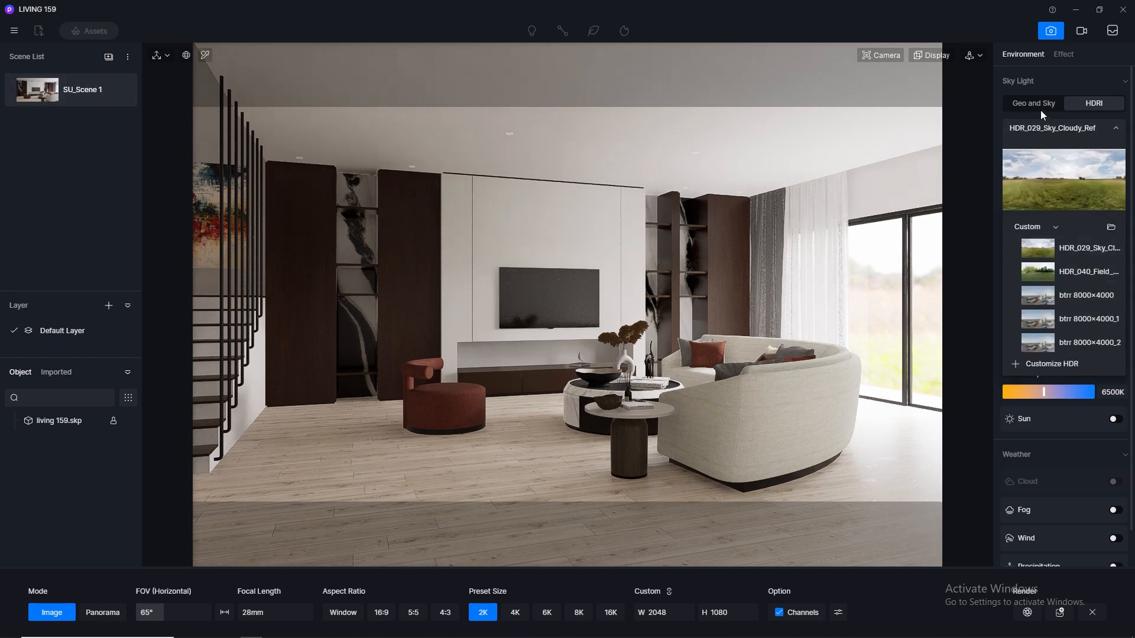
click(1111, 129)
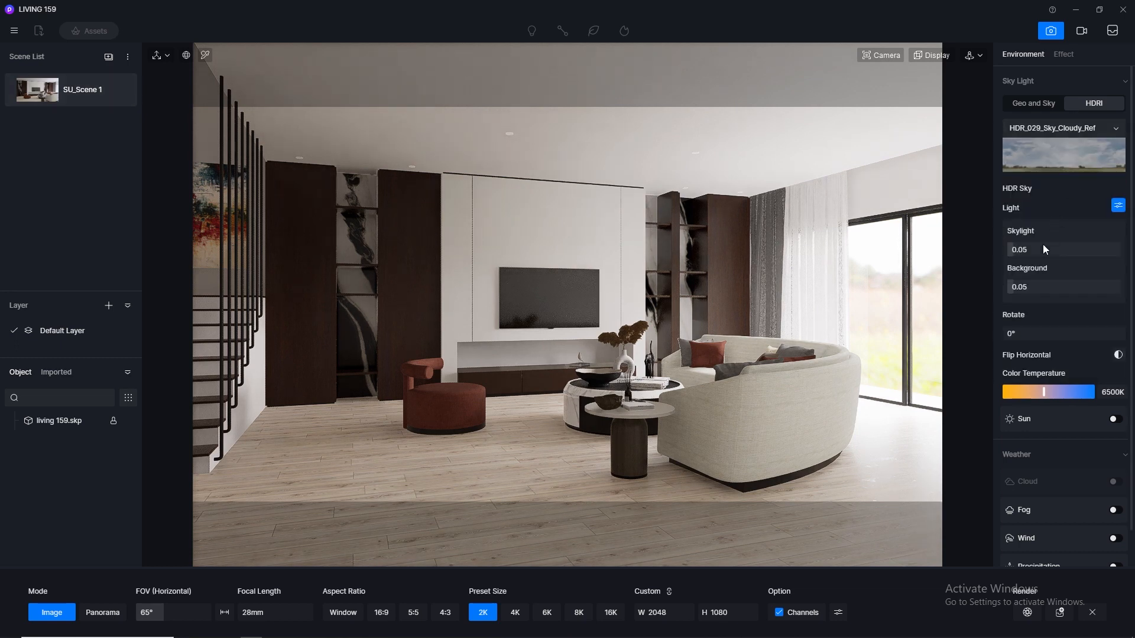
click(1044, 282)
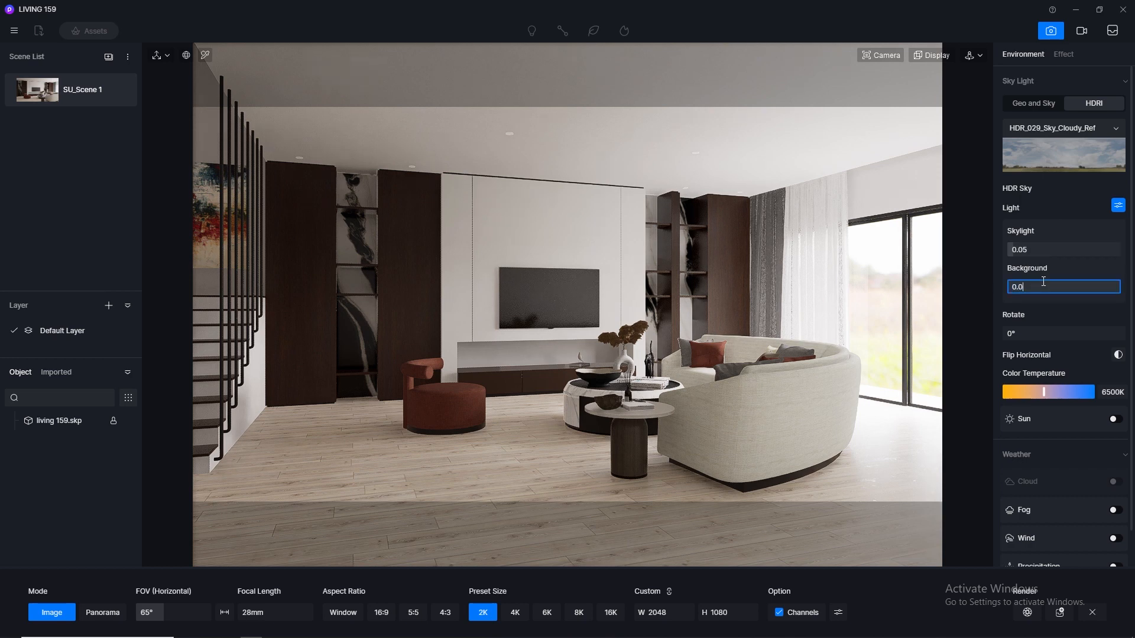
text(0.01)
key(Return)
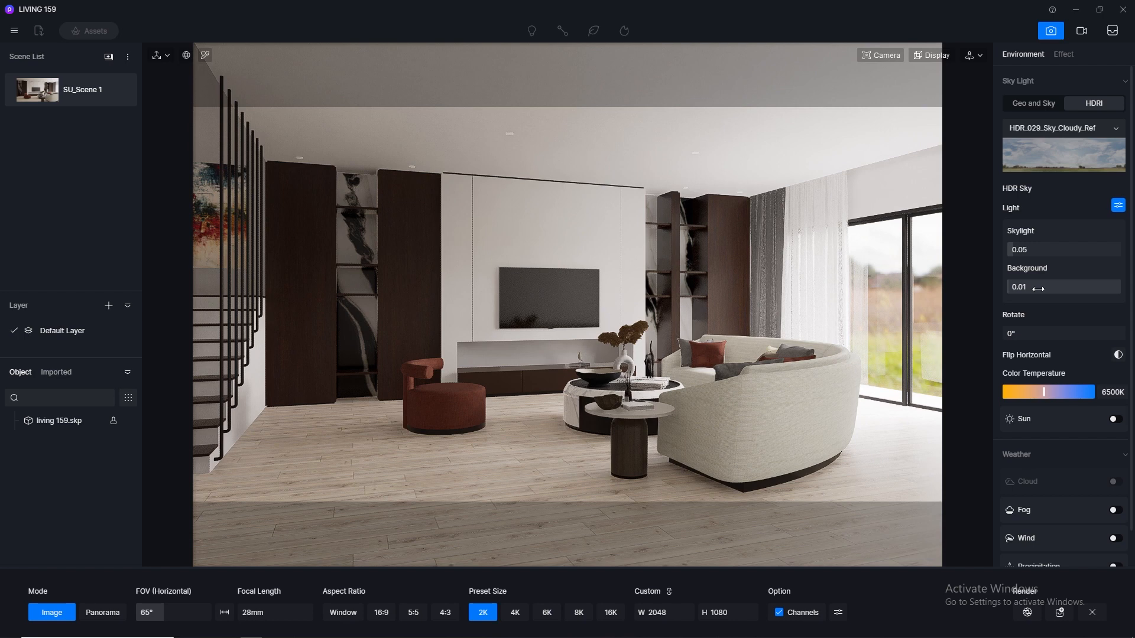
click(1039, 289)
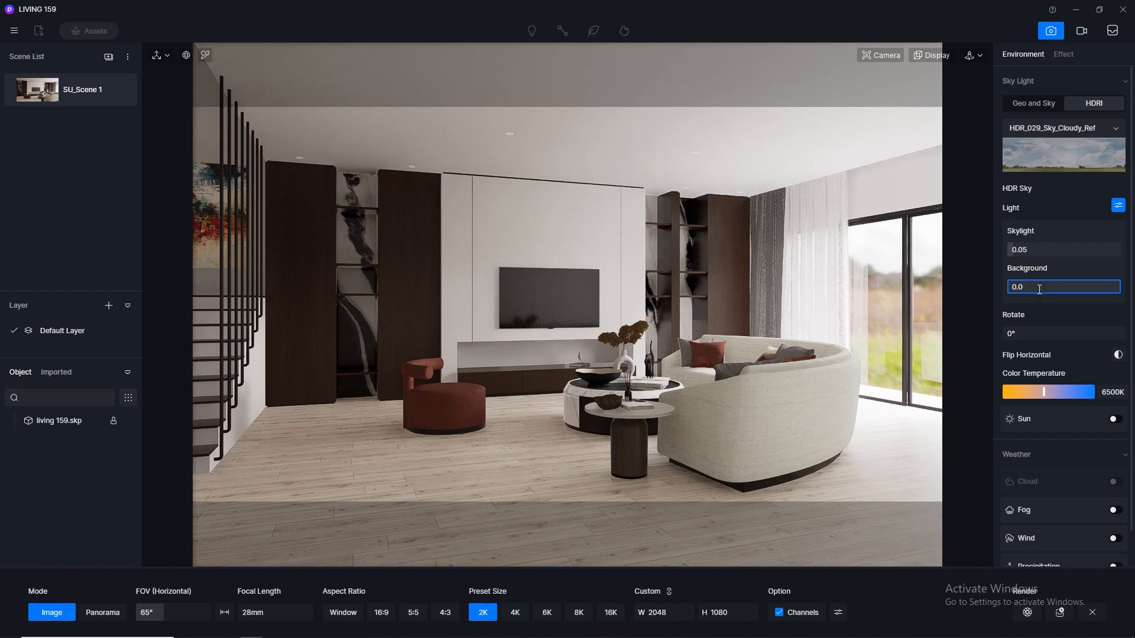
key(Return)
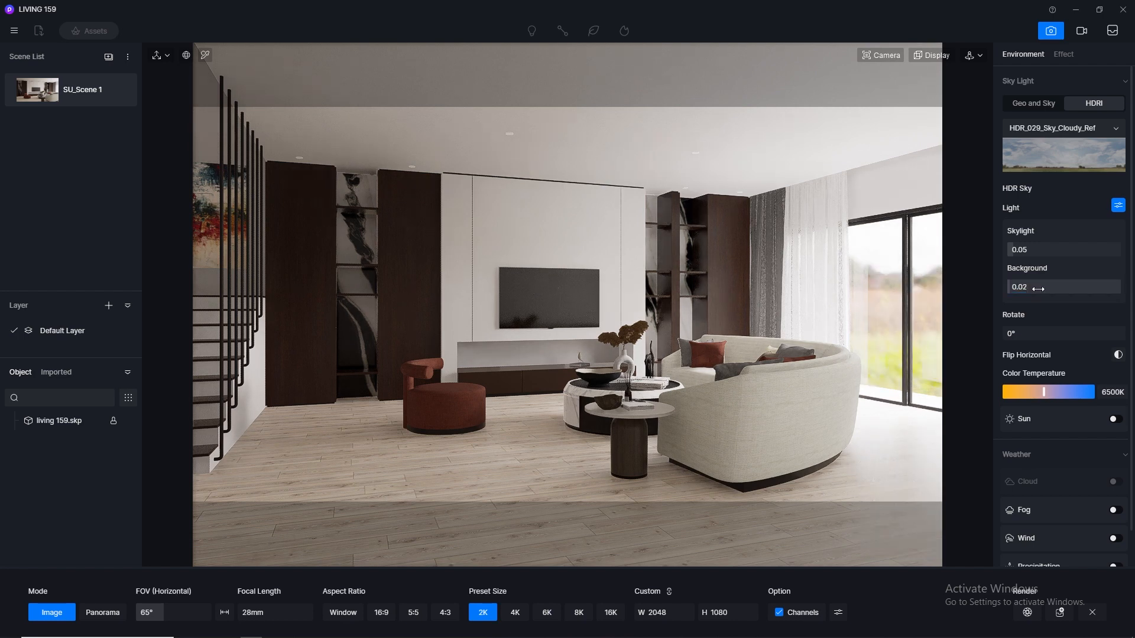
- Try an HDRI skylight intensity of 0.08, settling on 0.1
click(1042, 252)
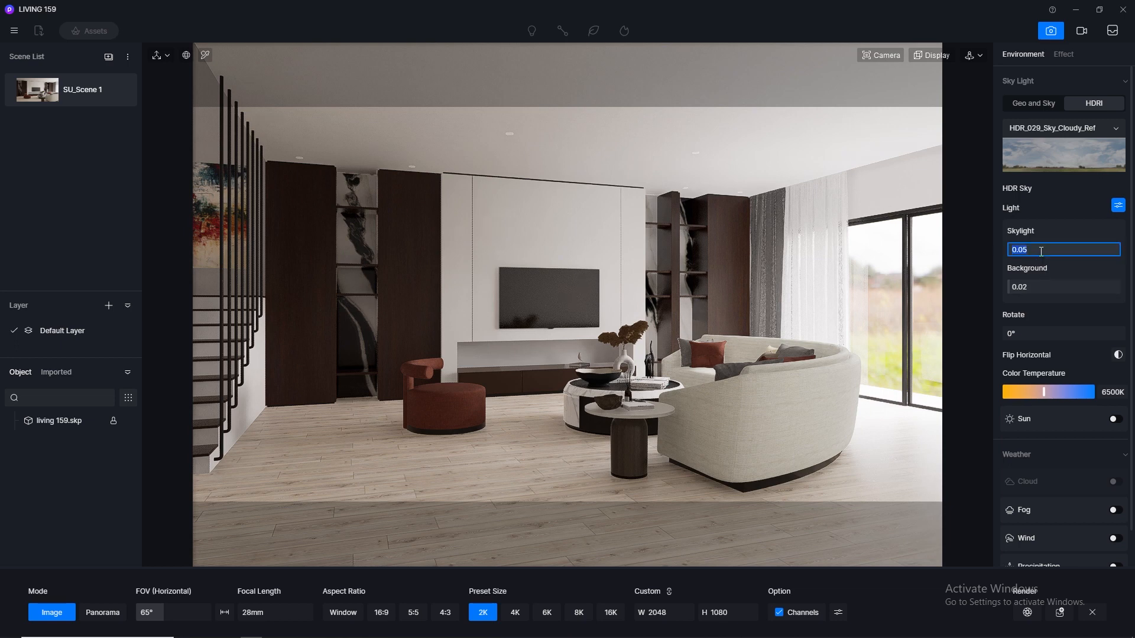
text(0.08)
key(Return)
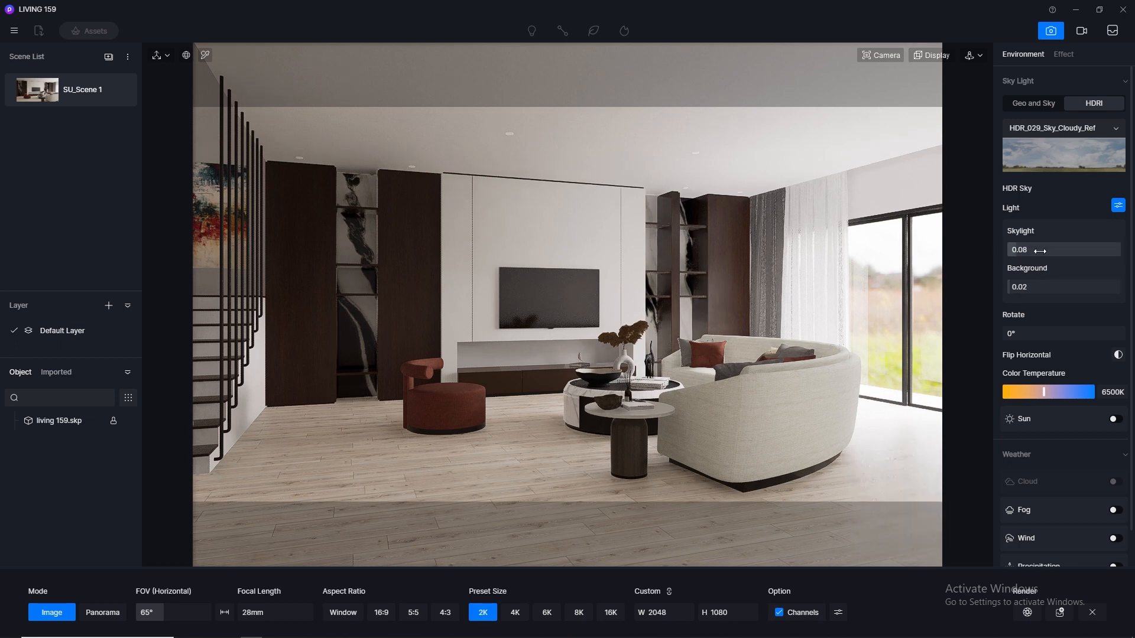
click(1042, 252)
text(0.1)
key(Return)
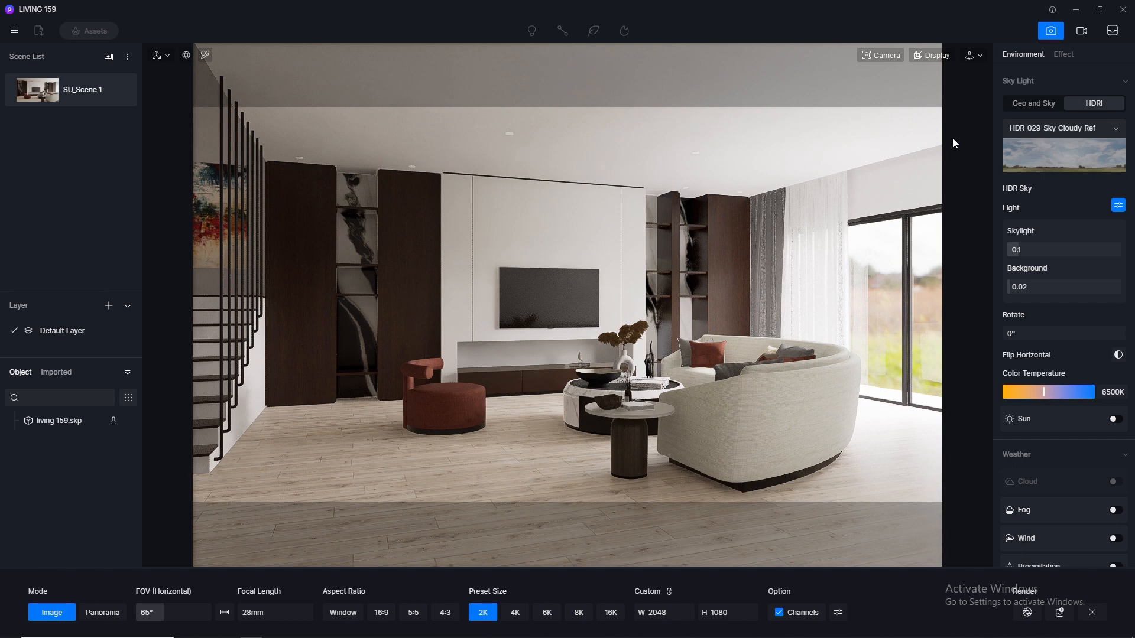
- Set the HDRI skylight intensity to 0.07 and save the project
click(1044, 249)
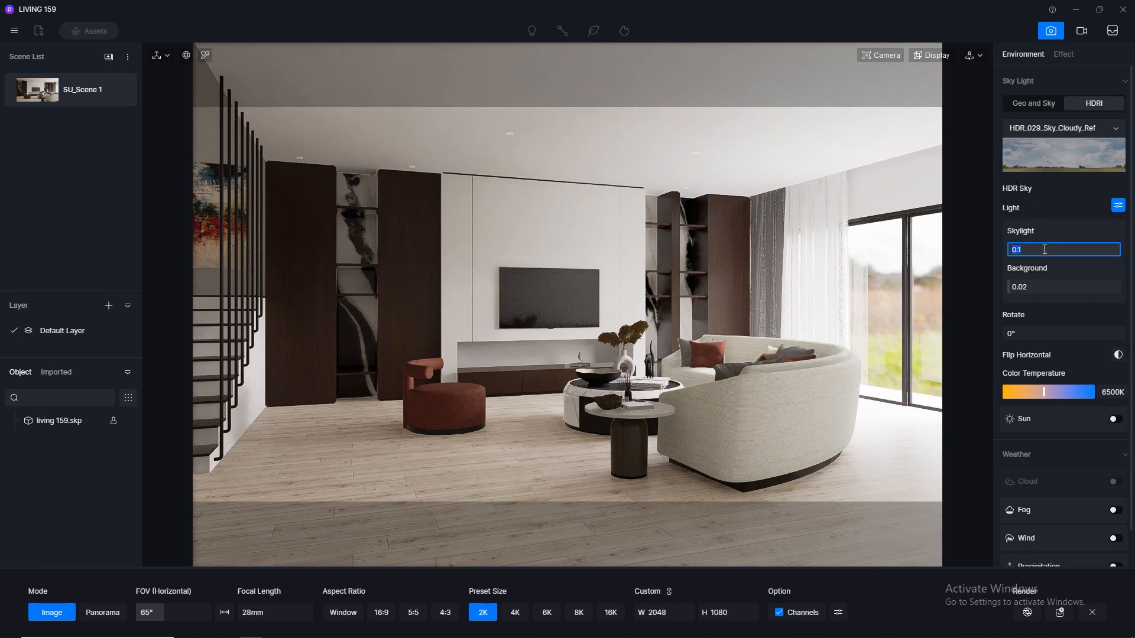
key(Return)
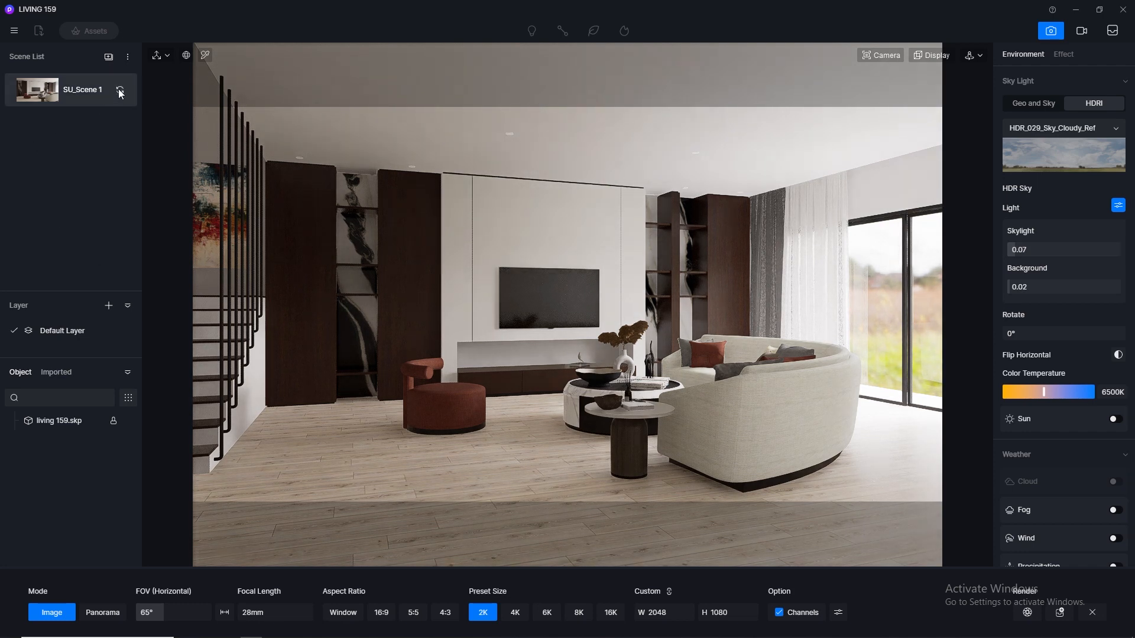
click(14, 30)
mouse_move(36, 57)
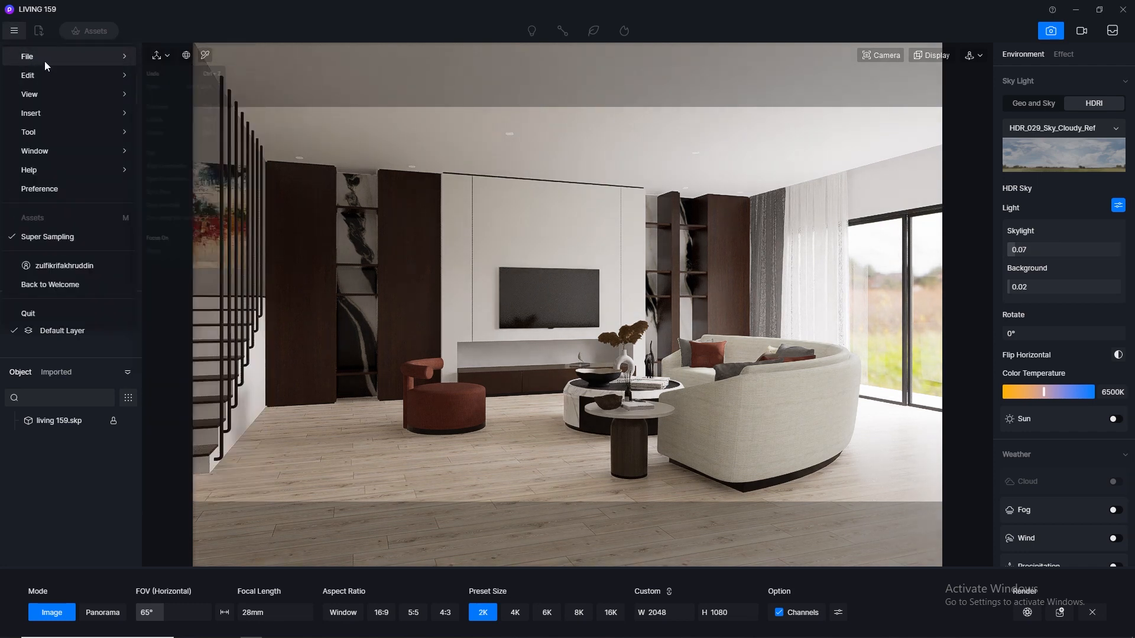
click(206, 127)
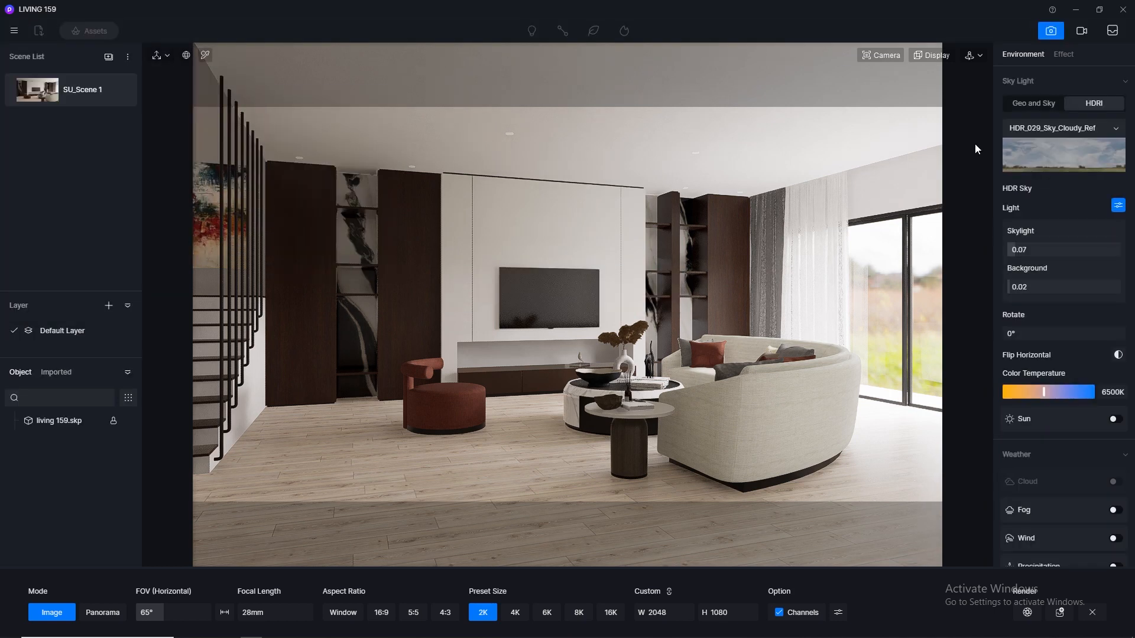
- Enable the sun and set its sunlight intensity to 0.01
click(1117, 420)
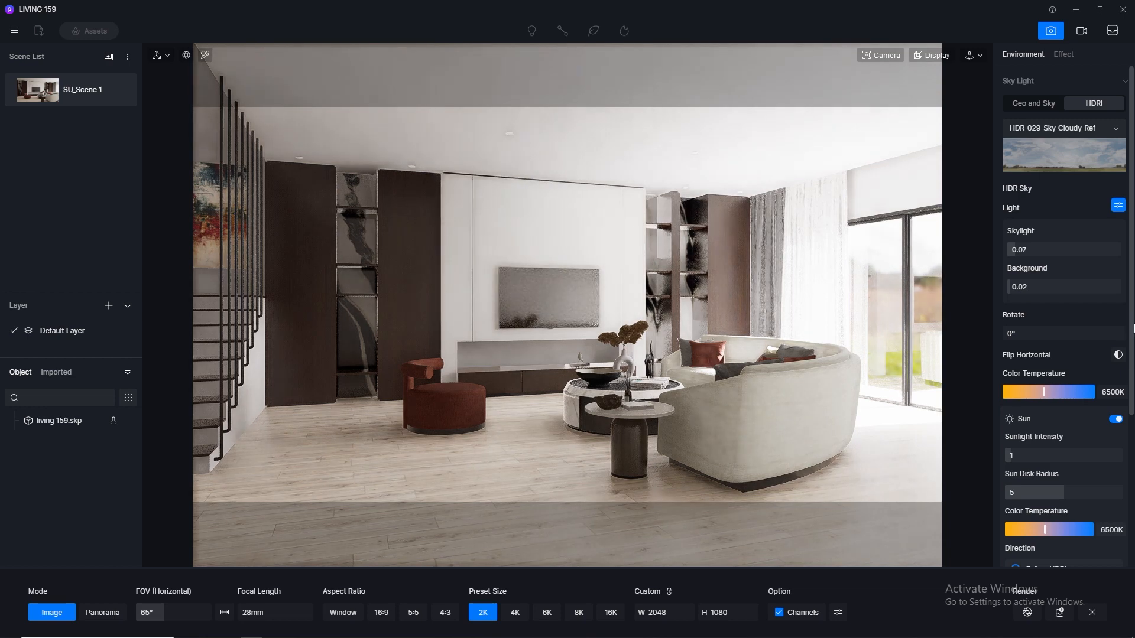
scroll(1076, 379, down, 2)
click(1029, 360)
text(0.0)
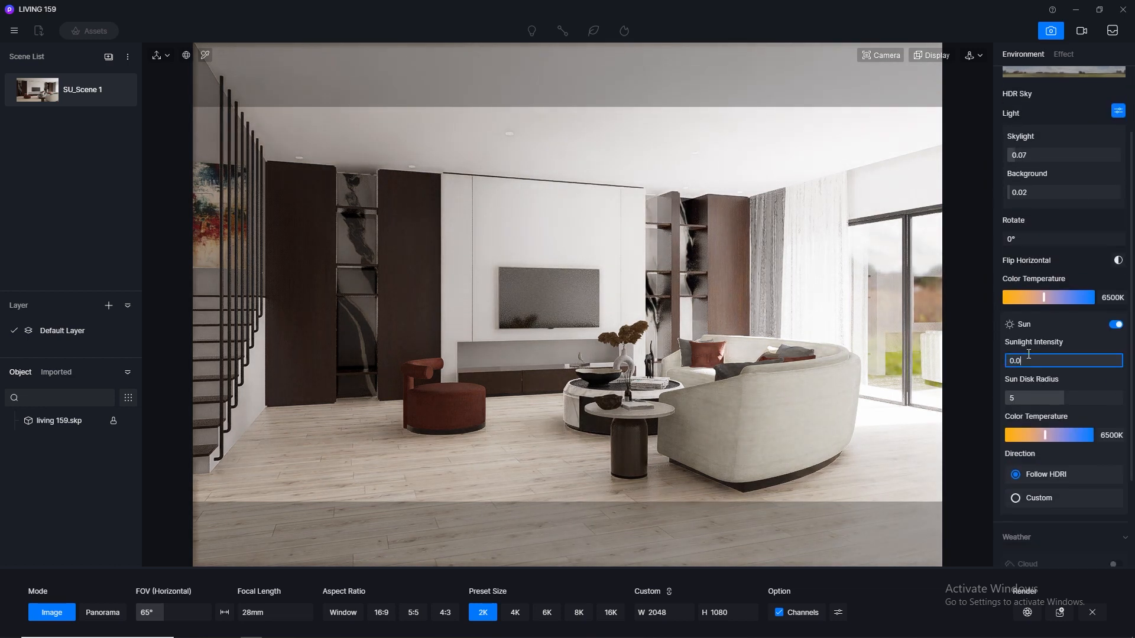
text(1)
key(Return)
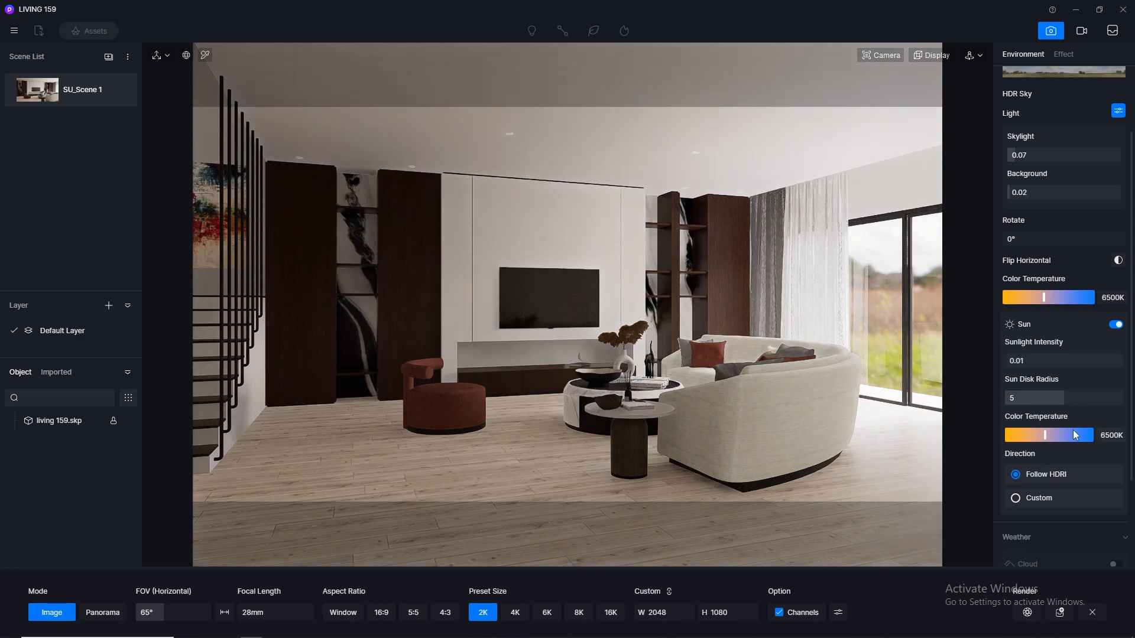
- Turn off channel output and switch the sun to a custom direction with altitude 16.1 and azimuth about 76
click(1016, 499)
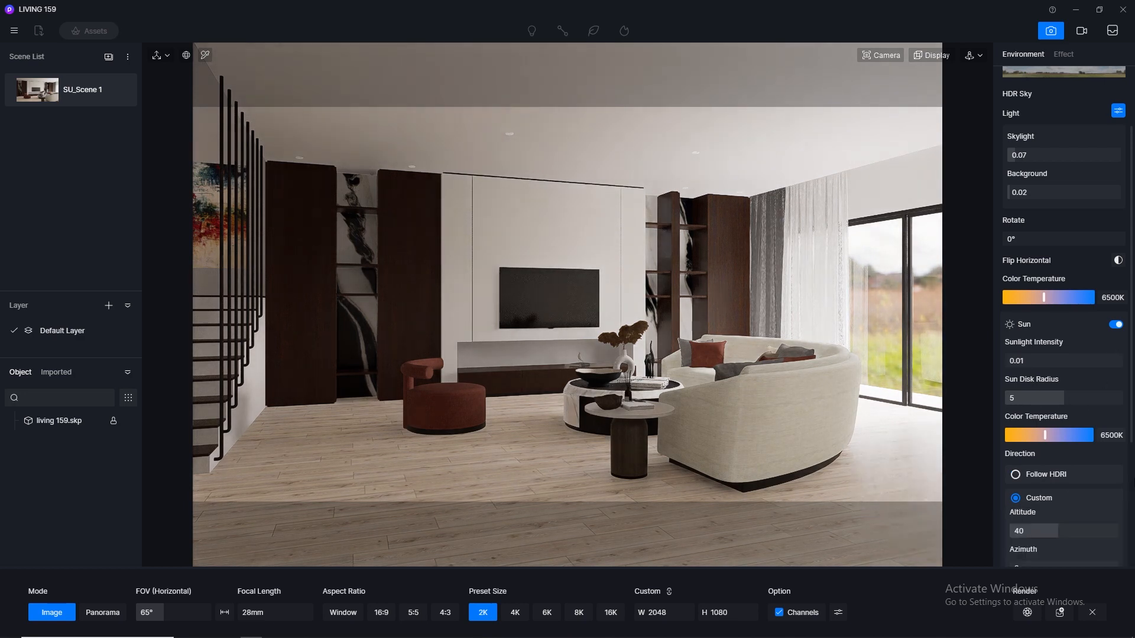
click(778, 612)
scroll(1095, 499, down, 3)
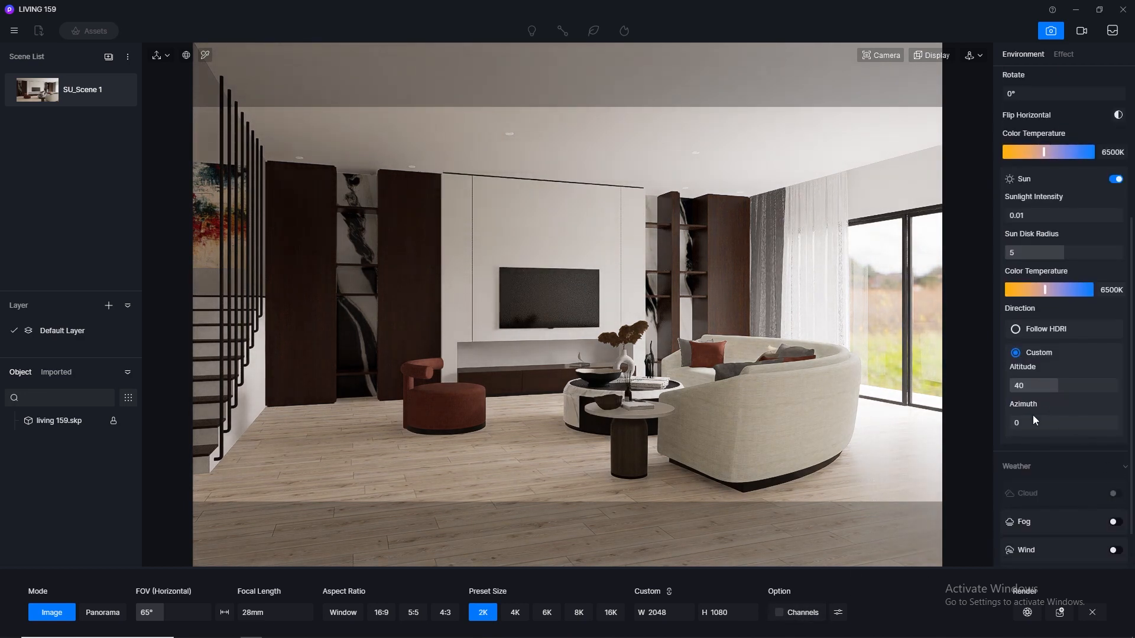
mouse_move(1028, 420)
mouse_down()
mouse_move(1093, 422)
mouse_move(1041, 422)
mouse_move(1032, 388)
mouse_move(1045, 389)
mouse_move(1023, 422)
mouse_move(1033, 424)
mouse_up()
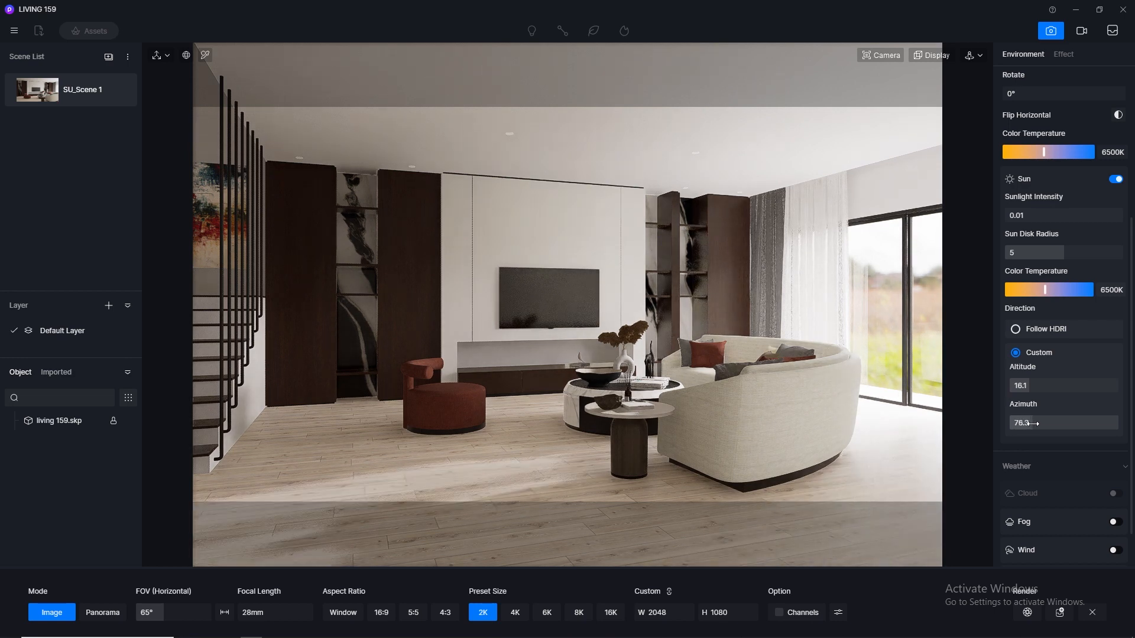
- Try a sun azimuth of 75, settle on 70, and save the project
double_click(1033, 424)
text(75)
key(Return)
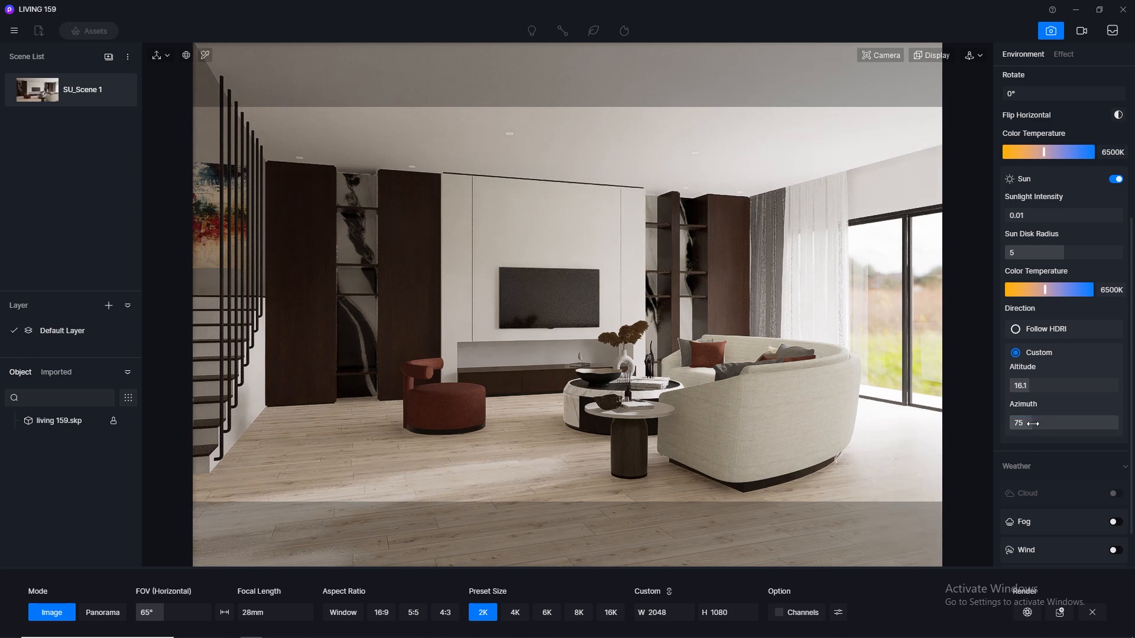
click(1034, 424)
text(70)
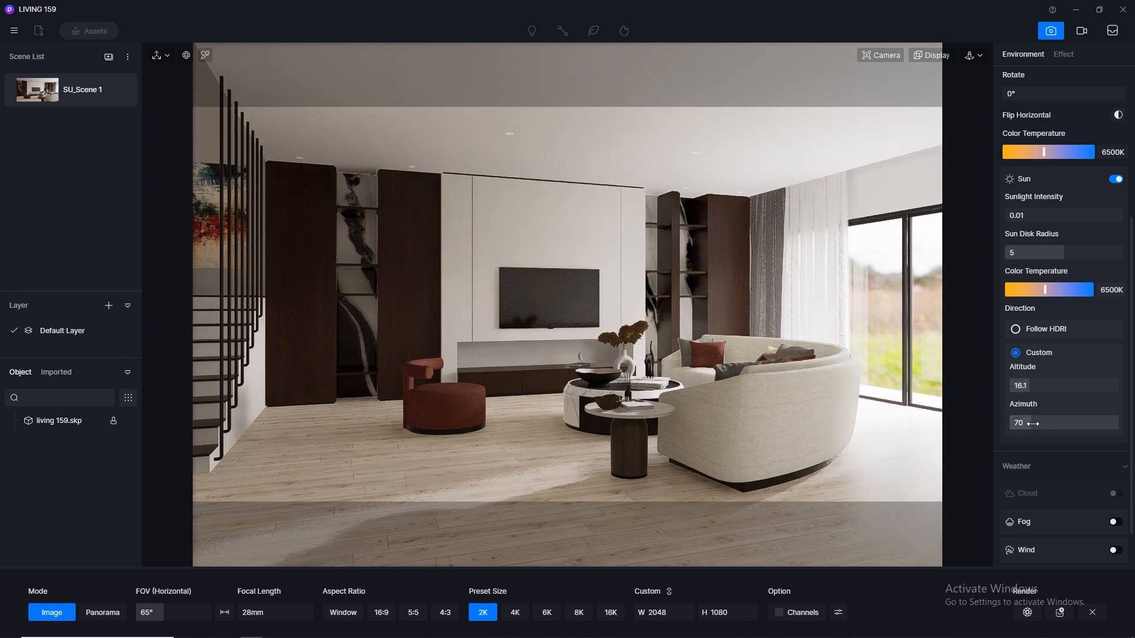
key(Return)
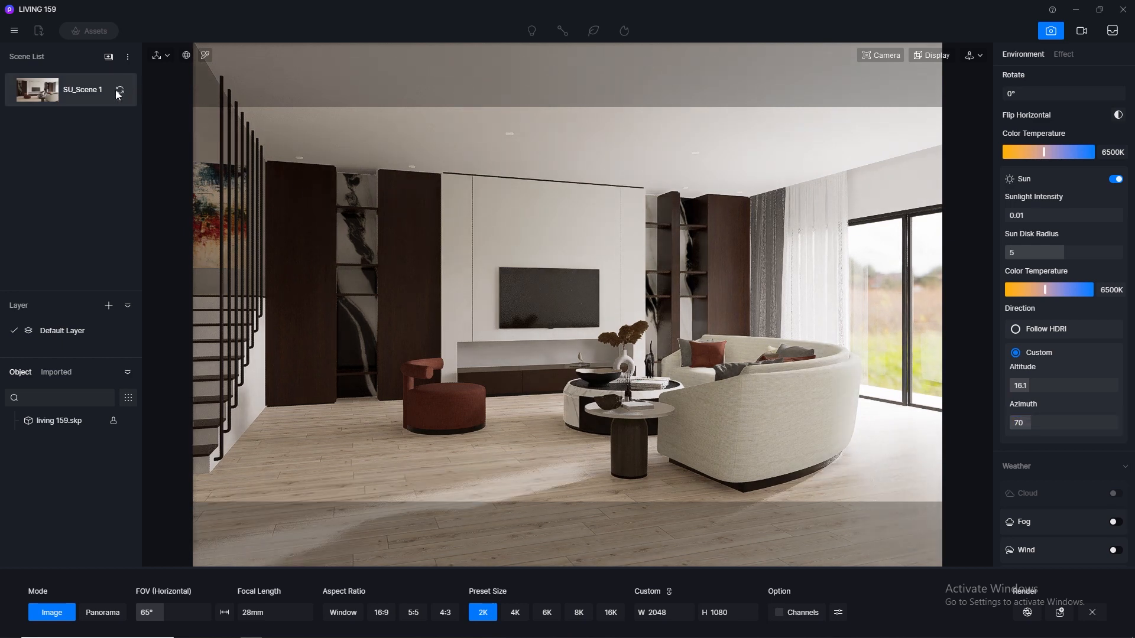
click(13, 36)
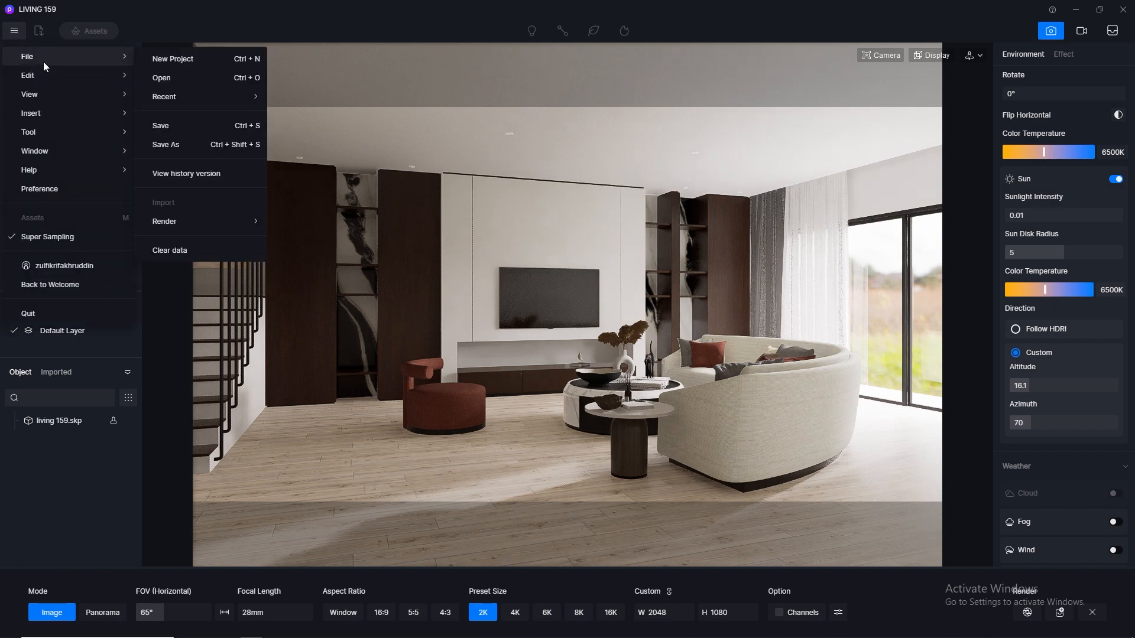
click(163, 122)
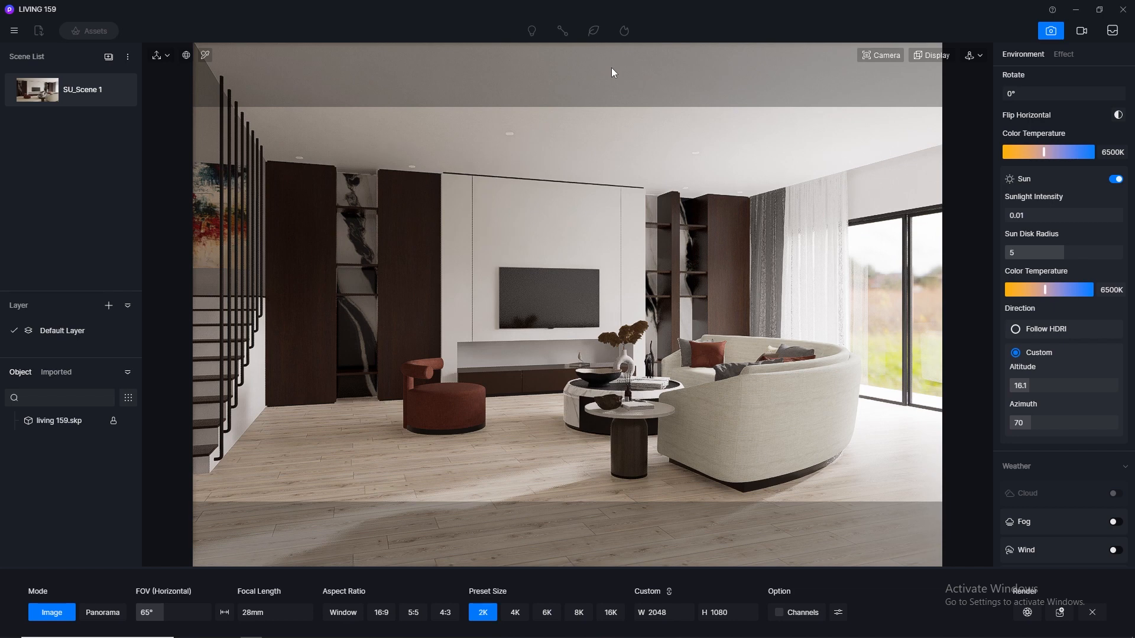
- Leave image render mode and activate the material picker for the ceiling downlights
scroll(1064, 266, up, 4)
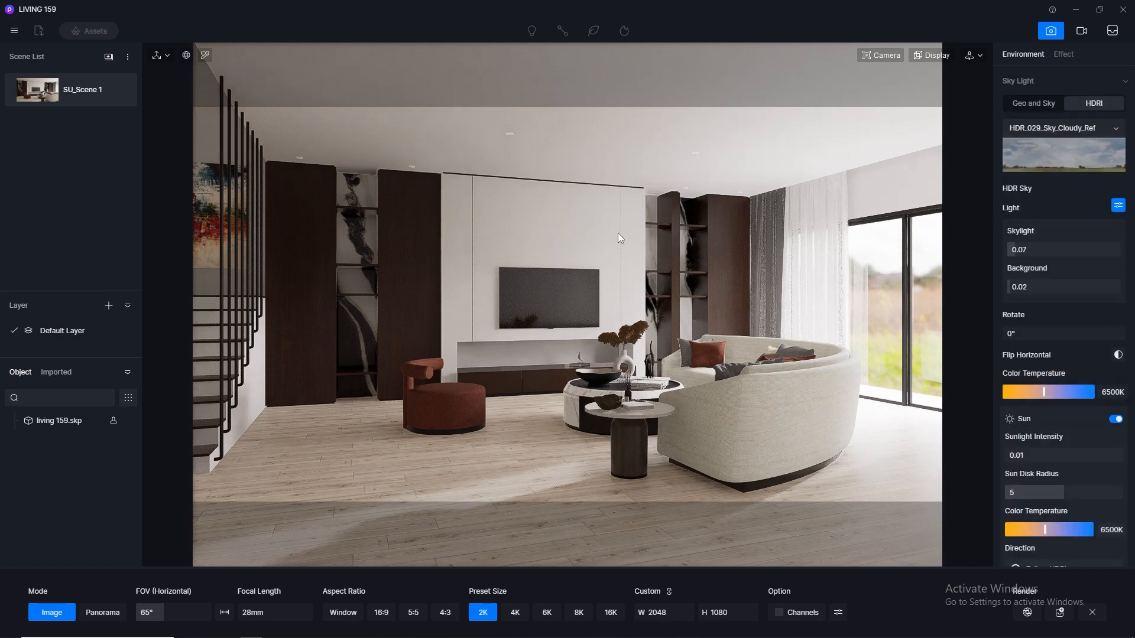
click(1049, 31)
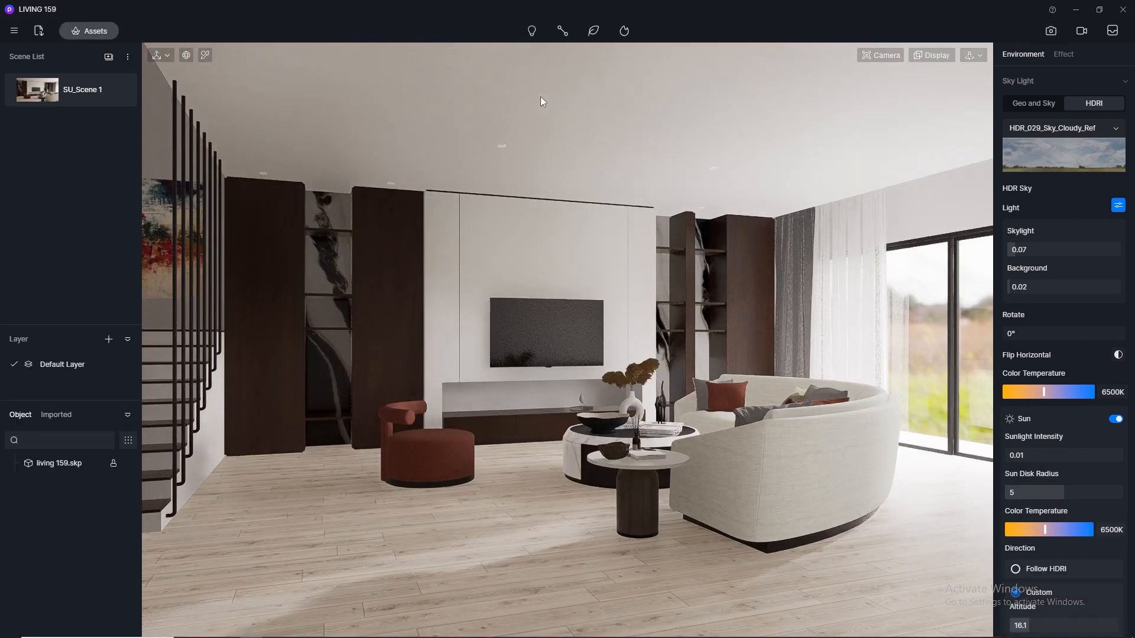
click(206, 57)
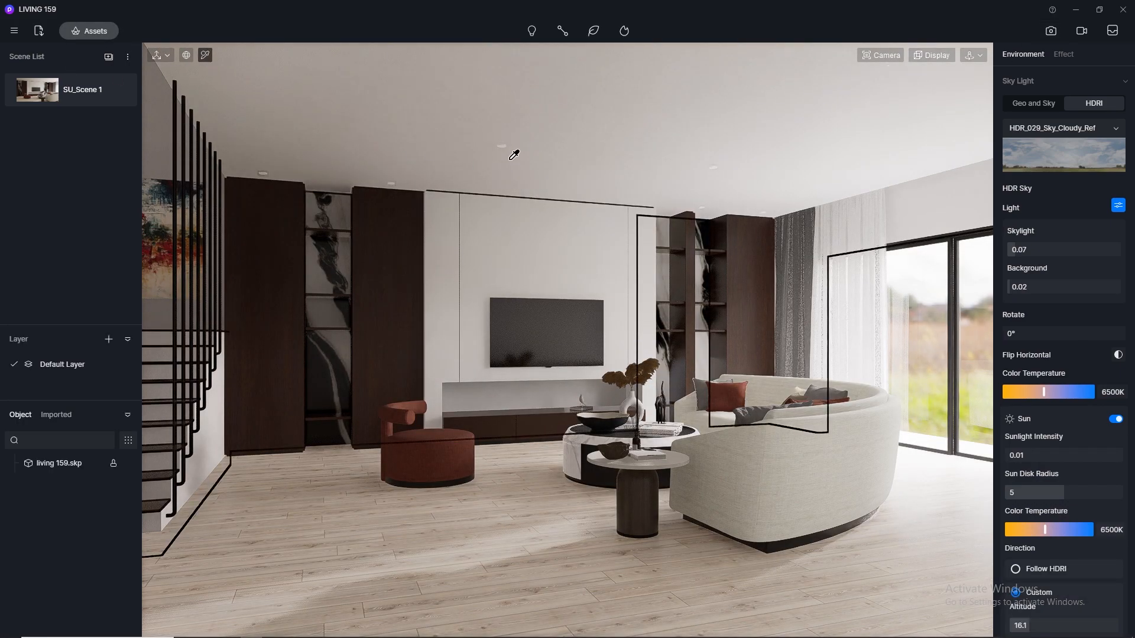
scroll(515, 155, up, 4)
click(894, 58)
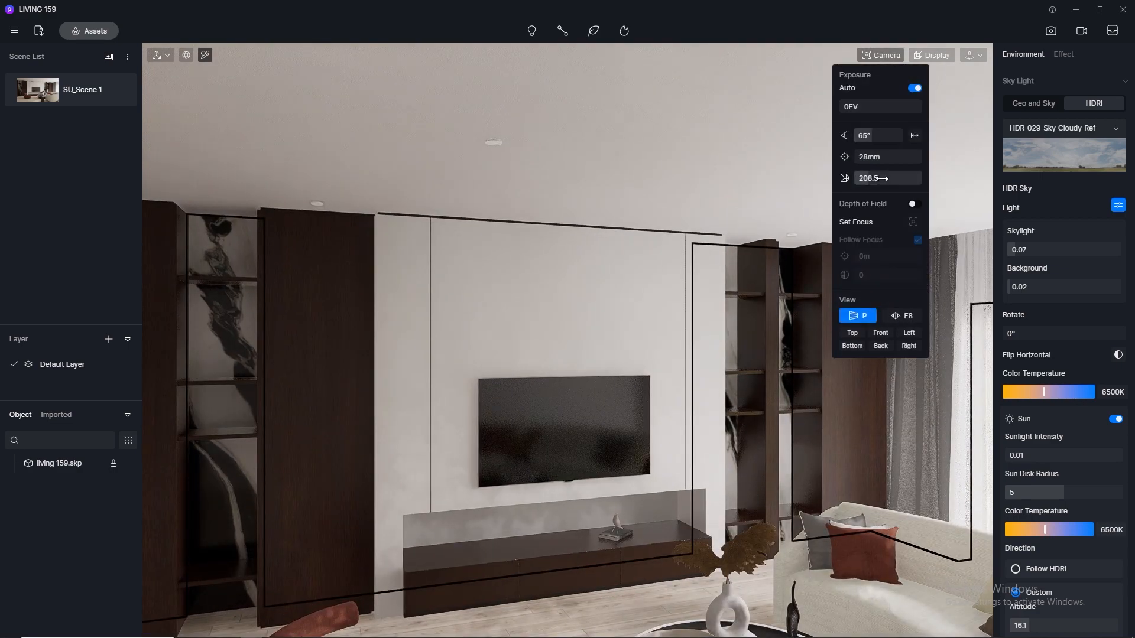
scroll(517, 130, up, 3)
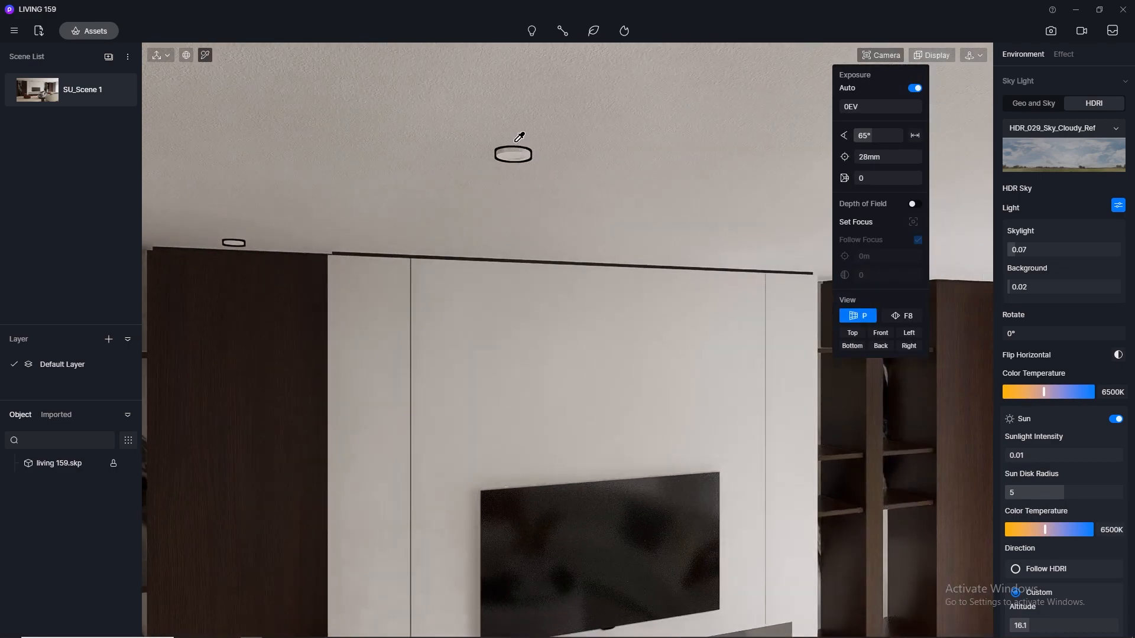
- Try making the DefaultMaterial picked at the ceiling downlight emissive
click(521, 161)
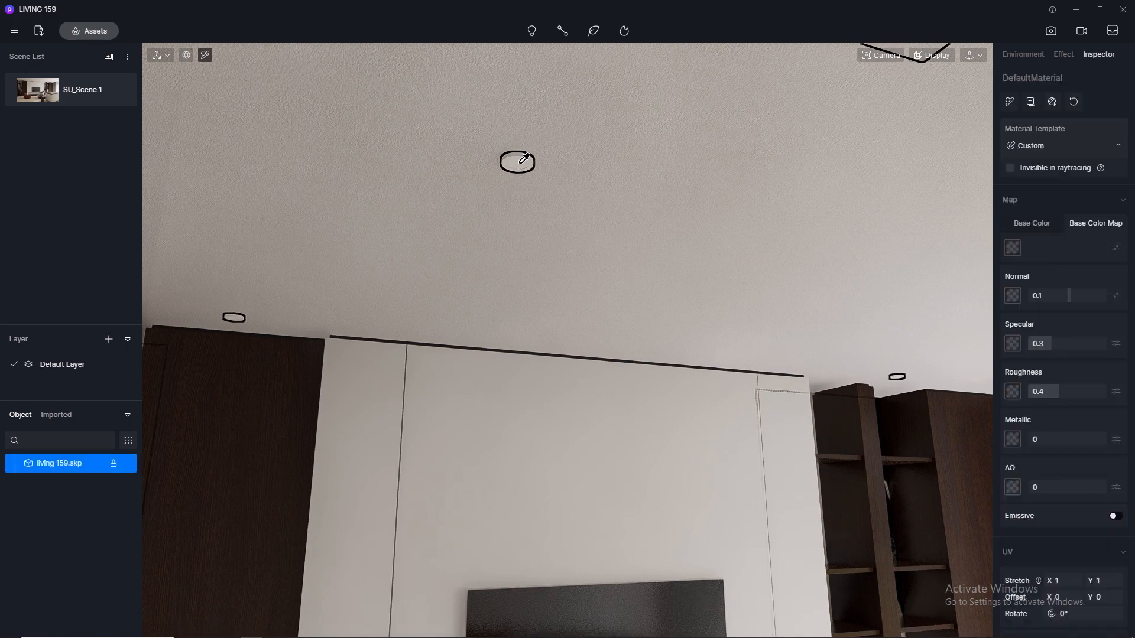
click(1116, 516)
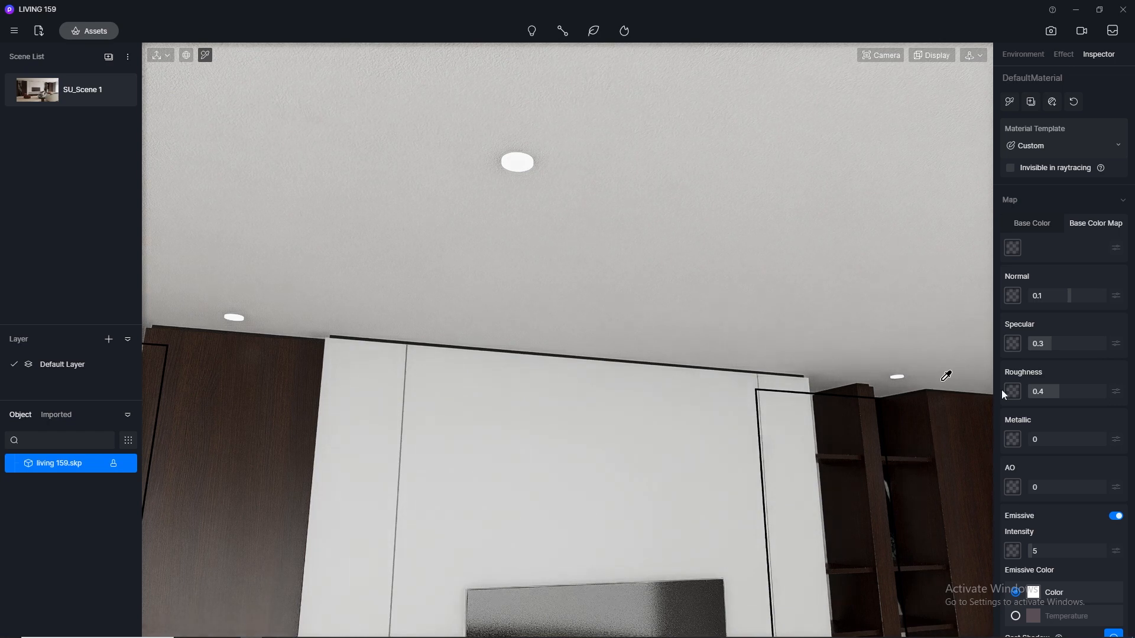
click(1117, 518)
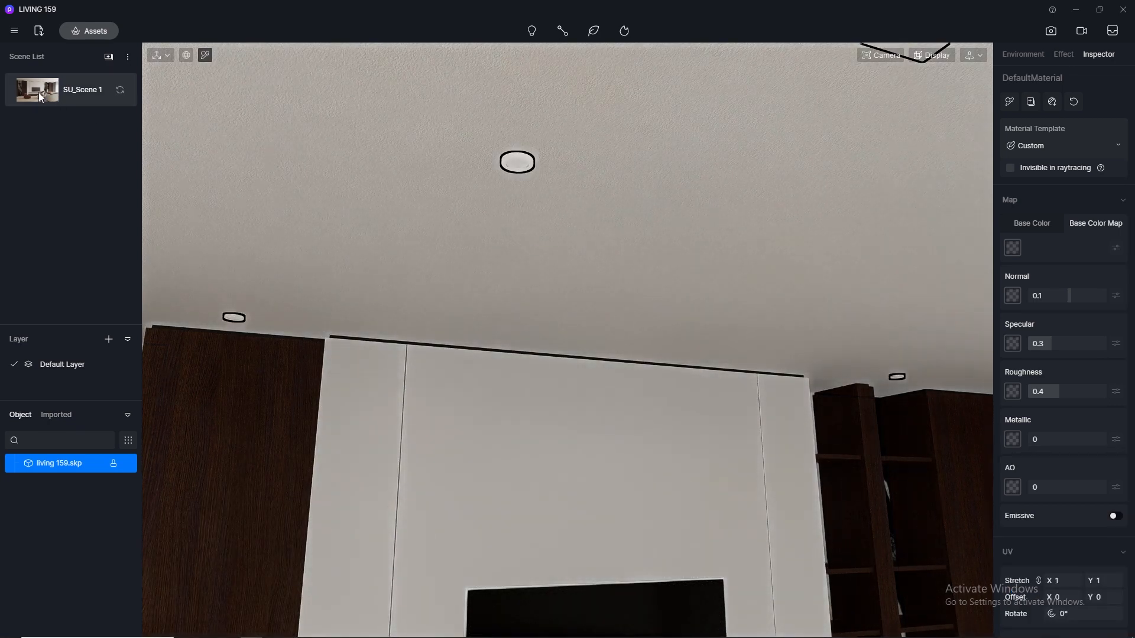
- Pick the GL material inside the ceiling downlight and make it emissive
click(207, 55)
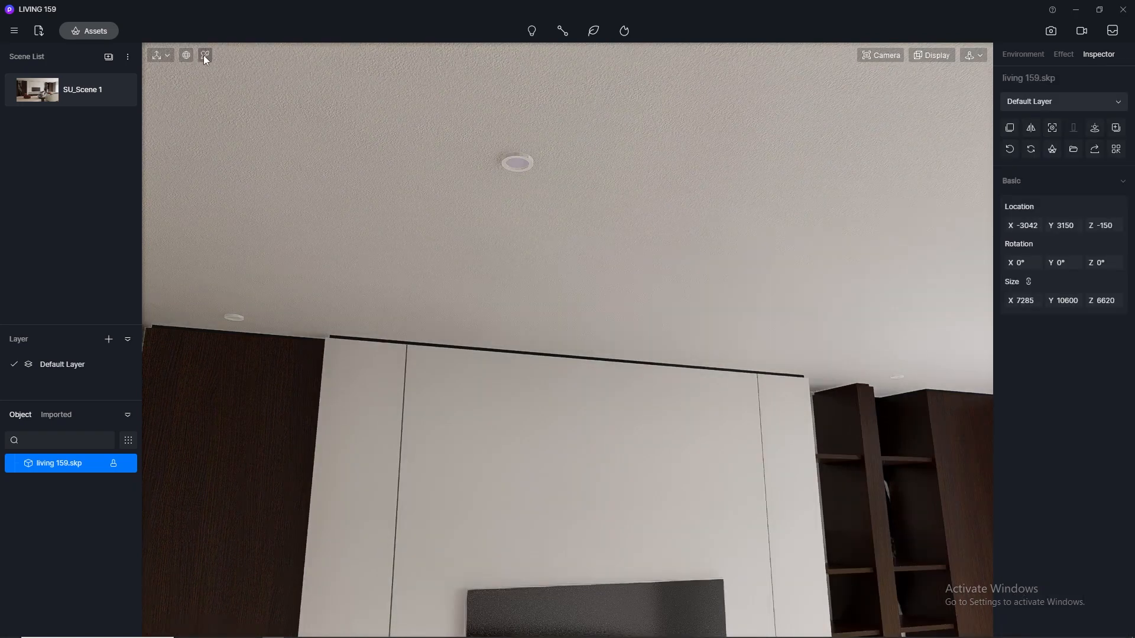
click(205, 56)
click(523, 162)
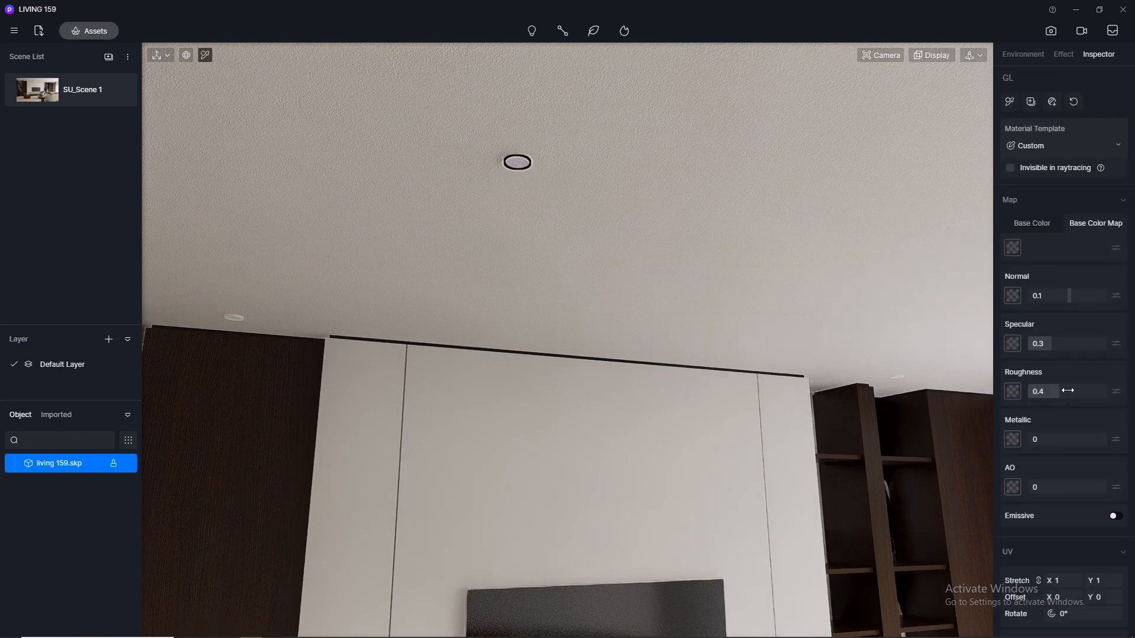
click(1116, 516)
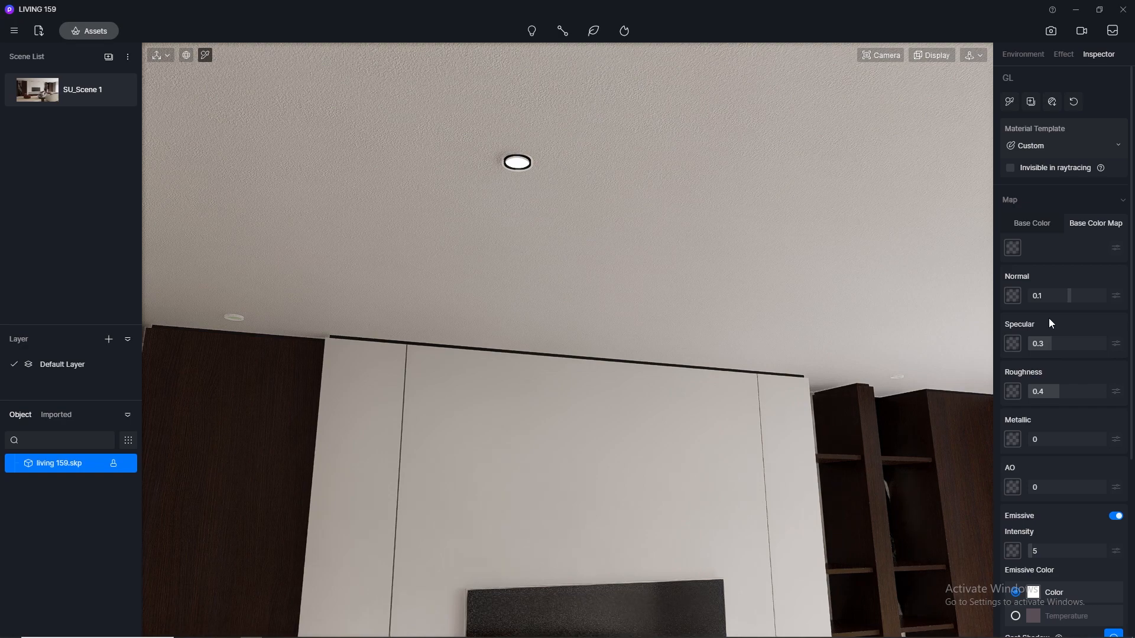
- Make the WW material of the downlight near the dark wood cabinet emissive with a color temperature of 3500
scroll(223, 319, up, 3)
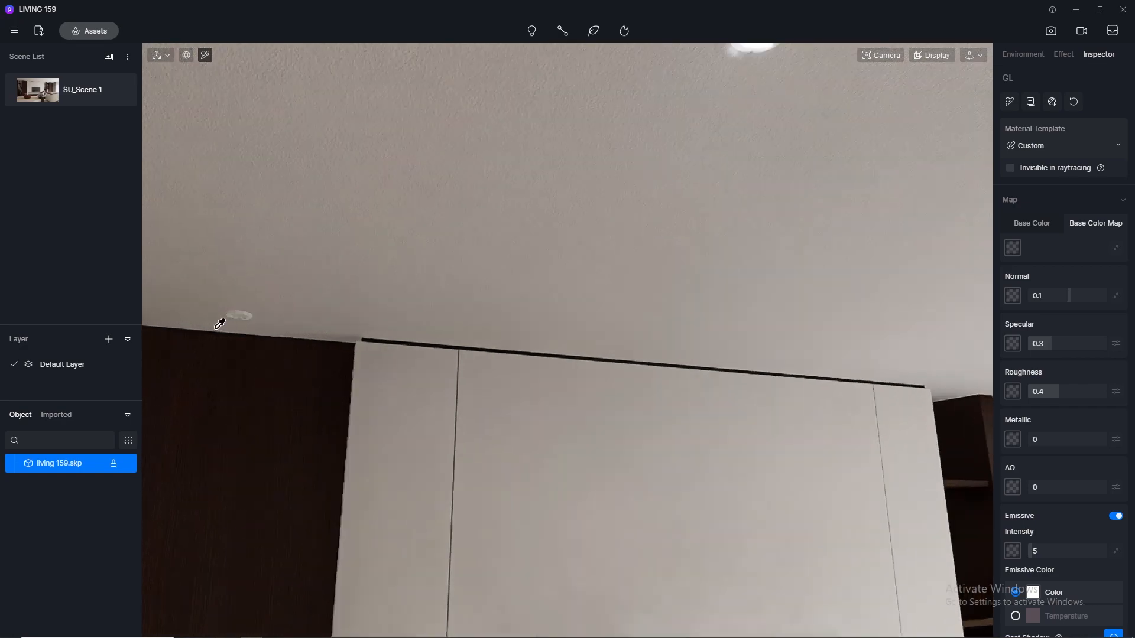
middle_drag(387, 263, 471, 221)
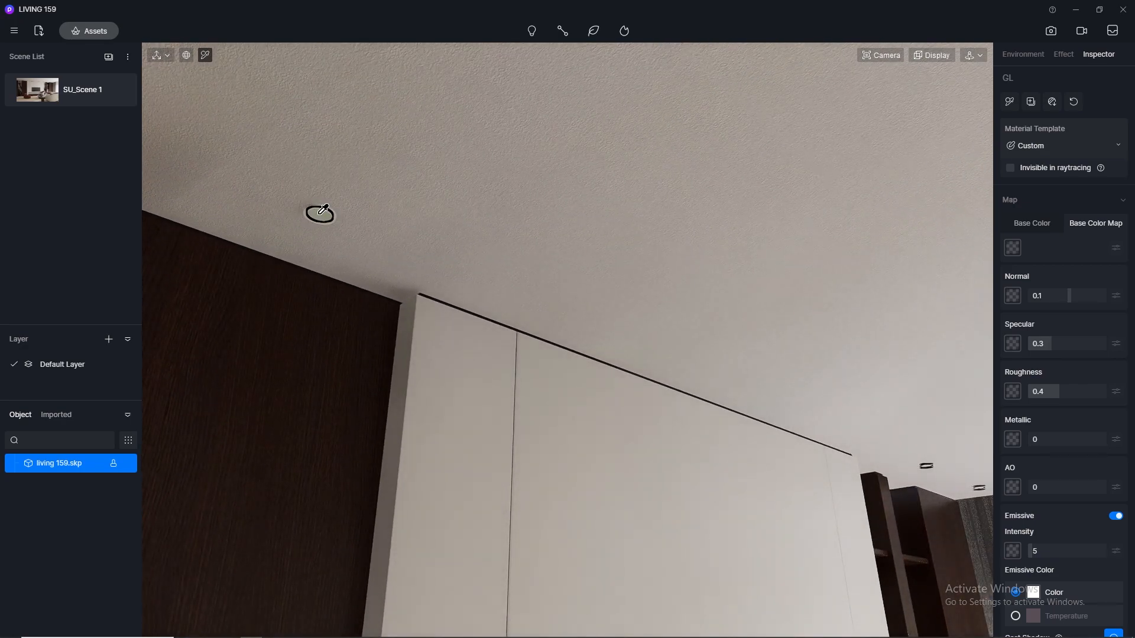
click(319, 215)
click(1116, 516)
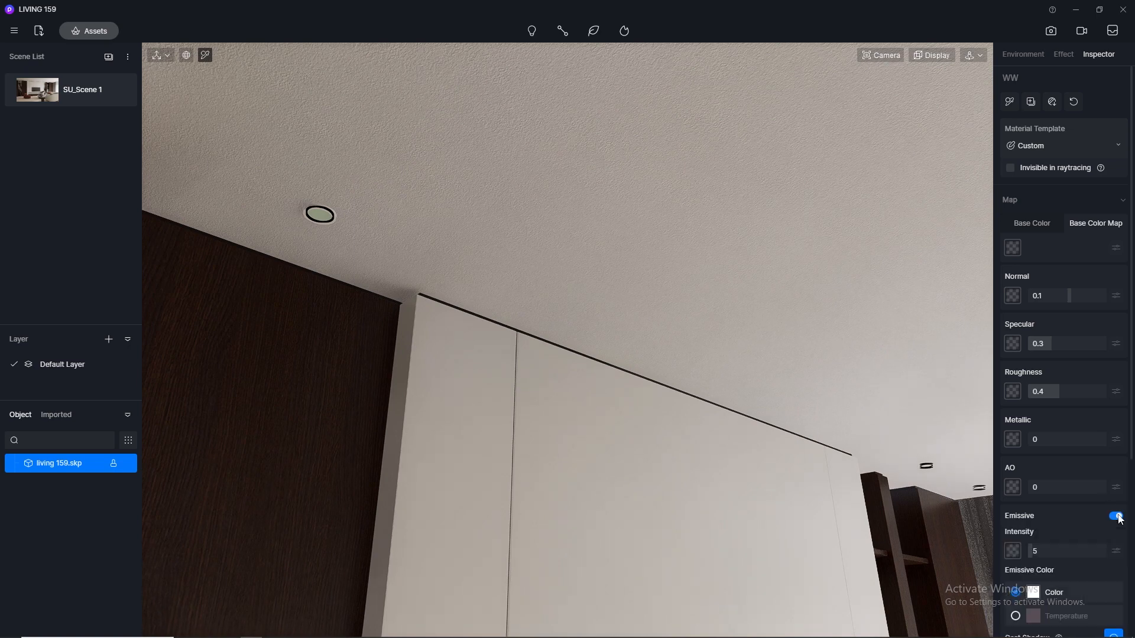
click(1016, 616)
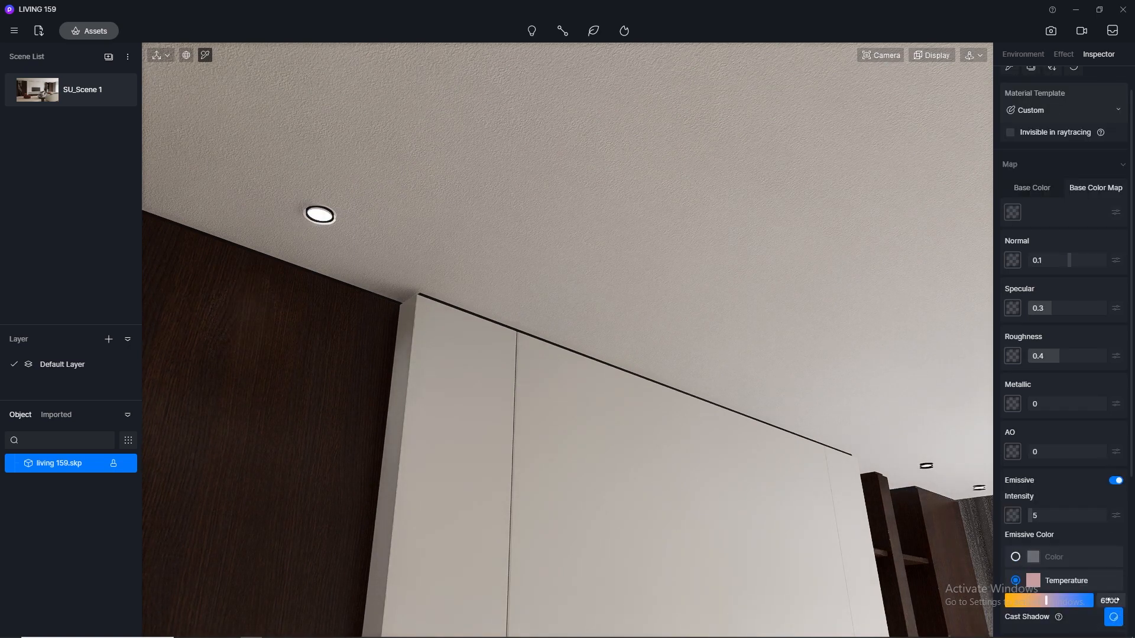
click(1115, 601)
text(3500)
key(Return)
- Make the light strip material above the marble shelf back emissive with an intensity of 12
right_drag(528, 250, 565, 266)
click(207, 59)
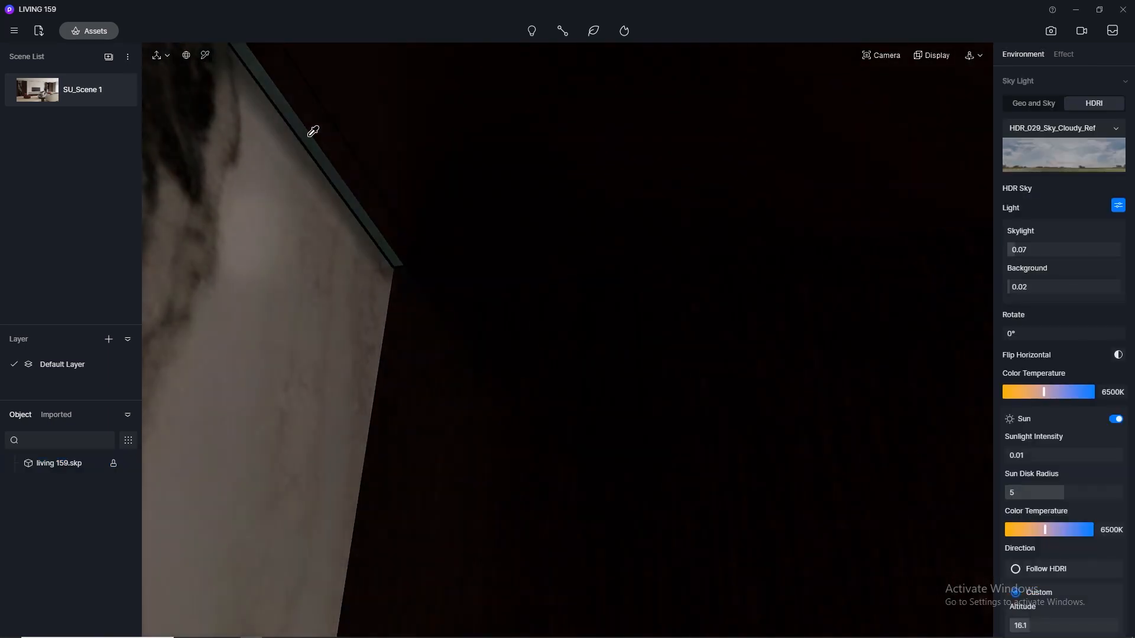
click(309, 133)
click(1123, 481)
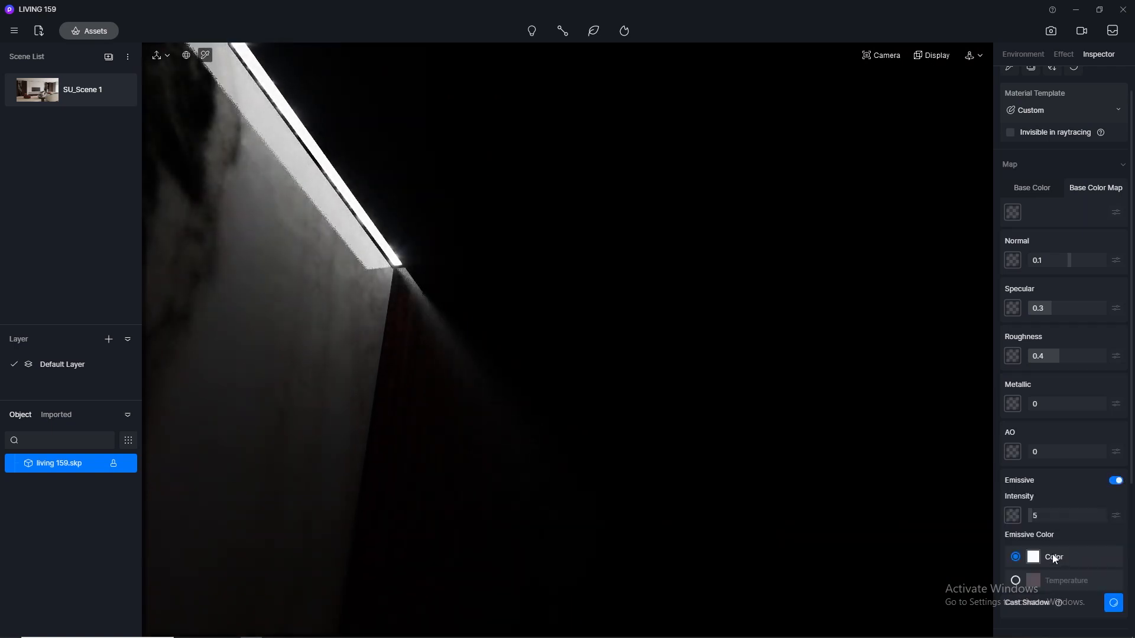
click(1063, 514)
text(12)
key(Return)
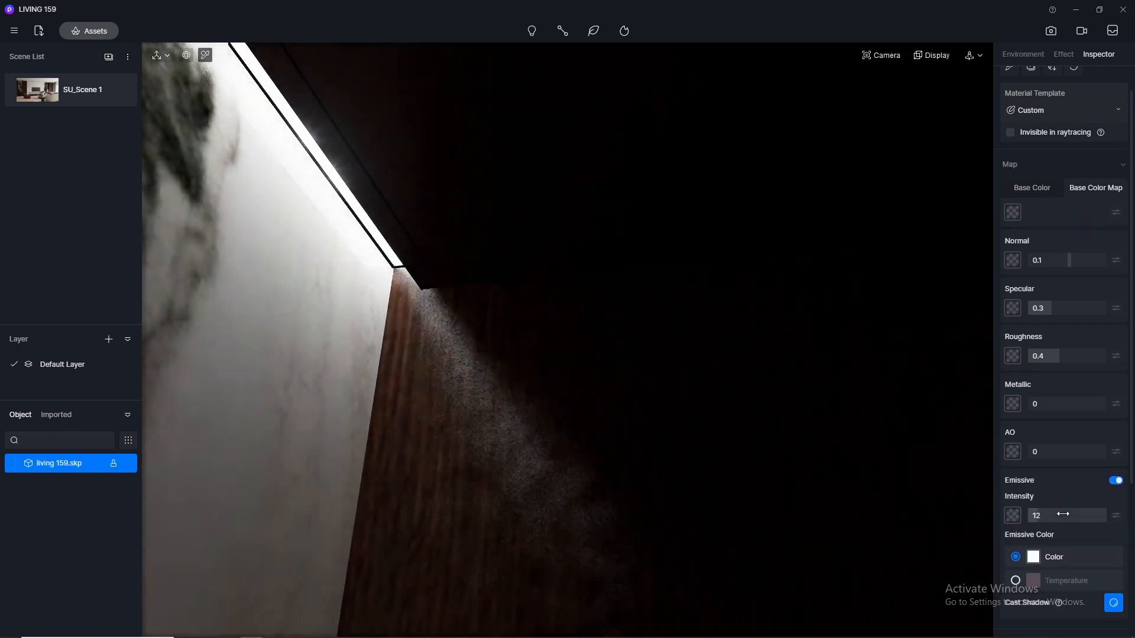
- Switch the shelf light strip's emissive color to temperature and set it to 3500
click(1015, 581)
click(1099, 602)
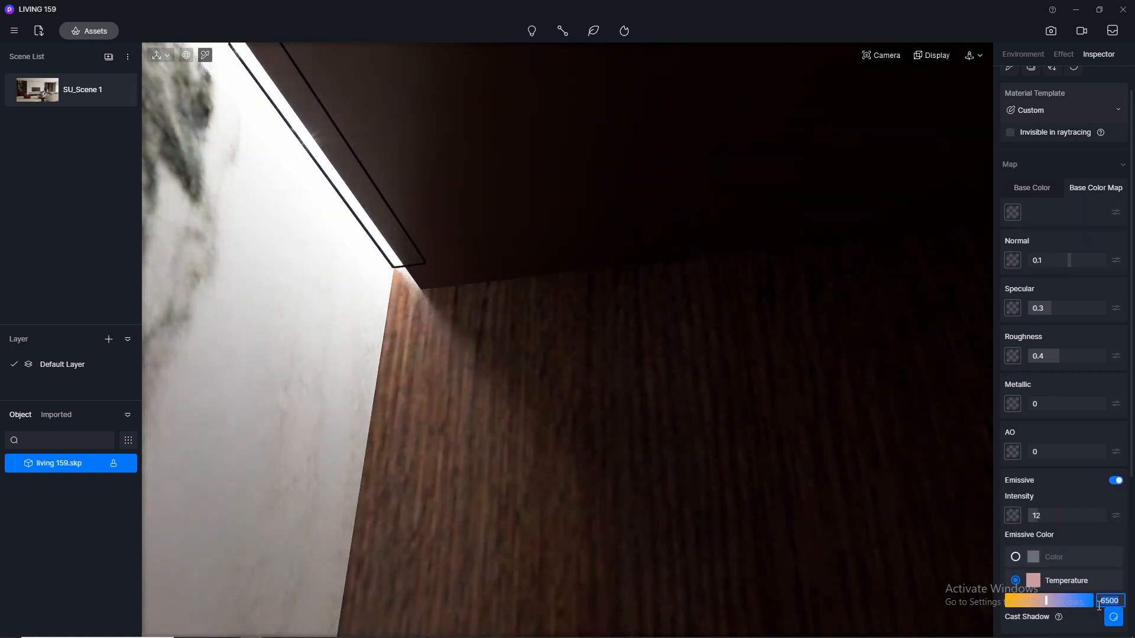
text(3500)
key(Return)
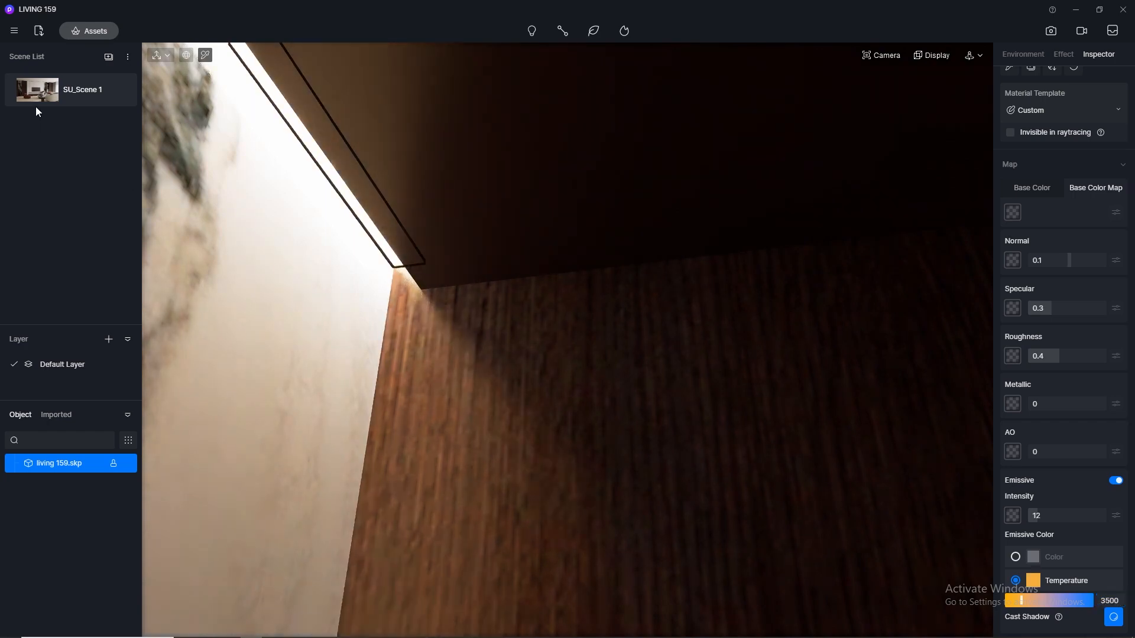
- Make the light strip material in the recess above the TV console emissive with an intensity of 12
click(36, 94)
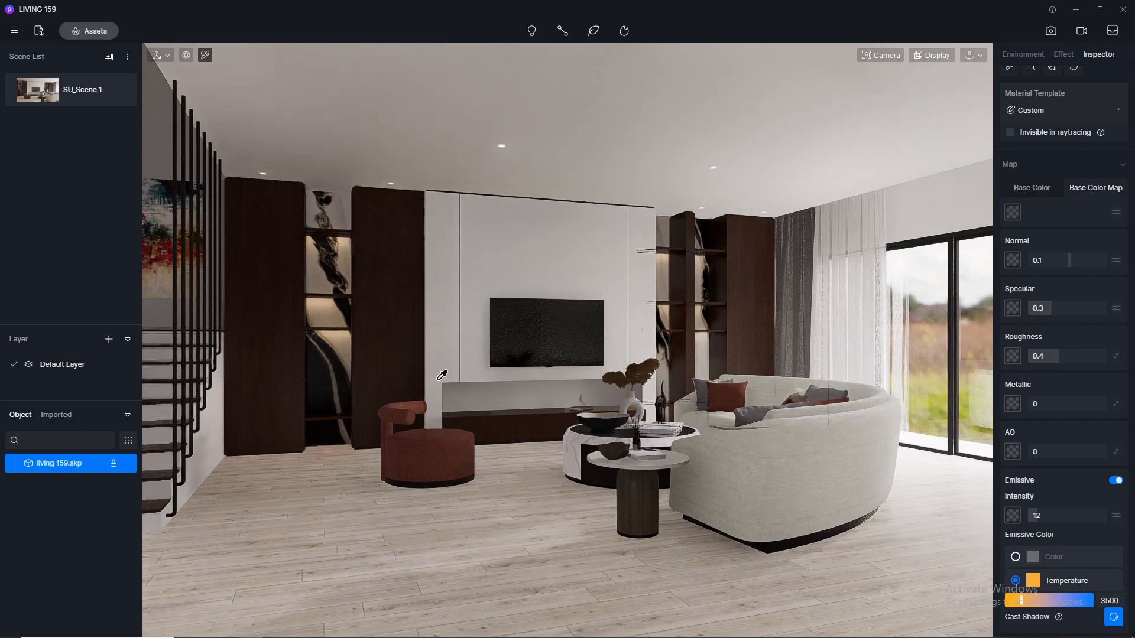
scroll(593, 377, up, 2)
scroll(593, 377, up, 10)
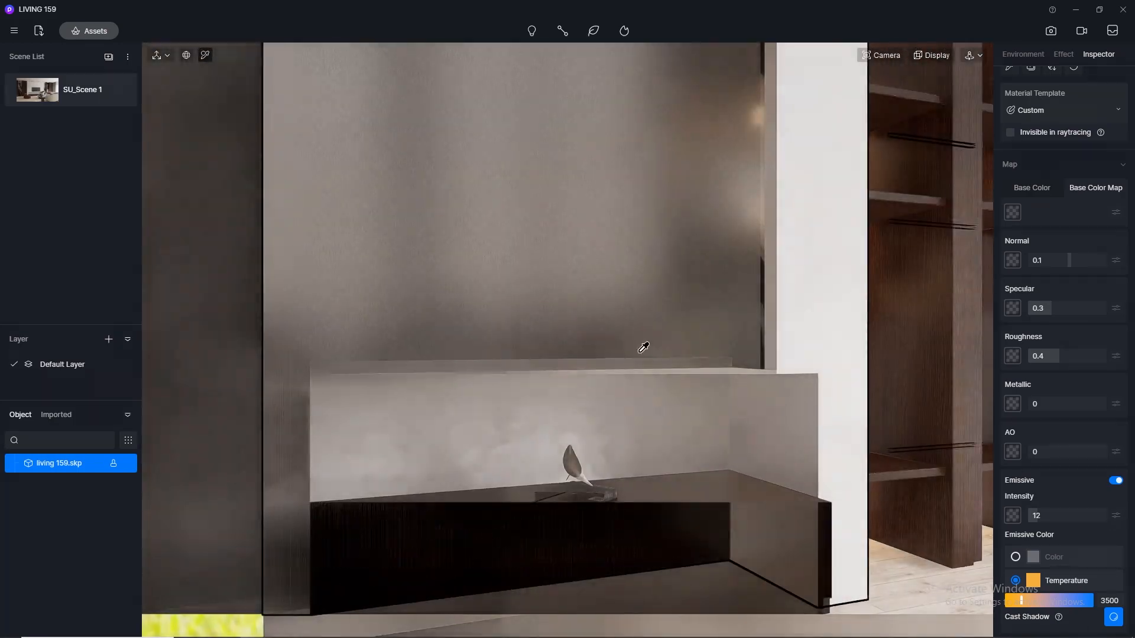
middle_drag(640, 352, 1017, 307)
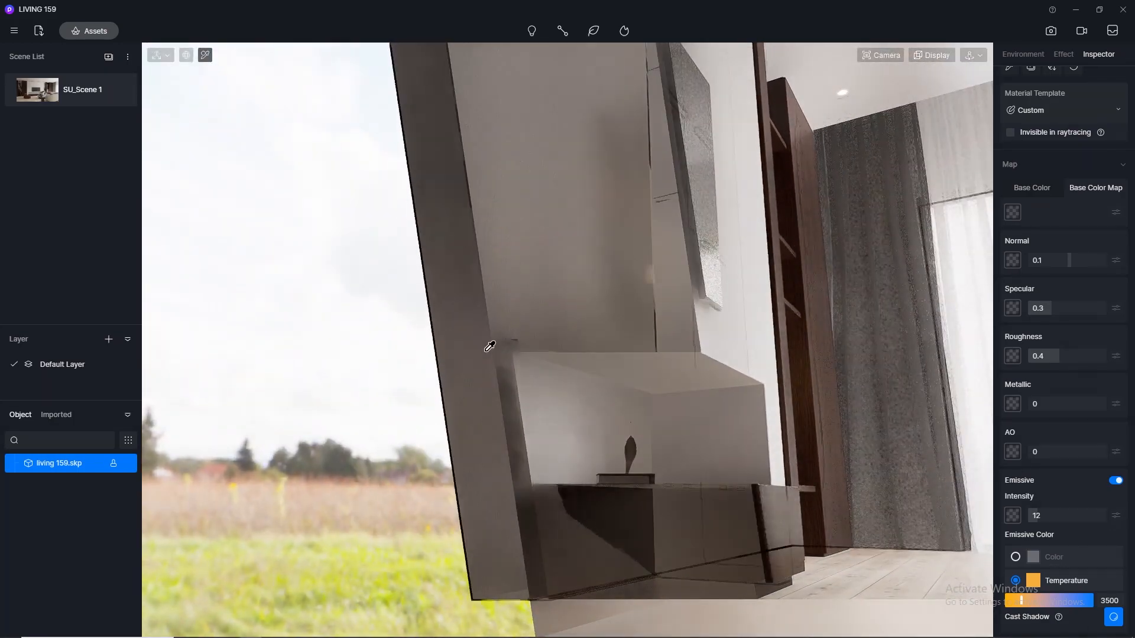
middle_drag(487, 347, 835, 76)
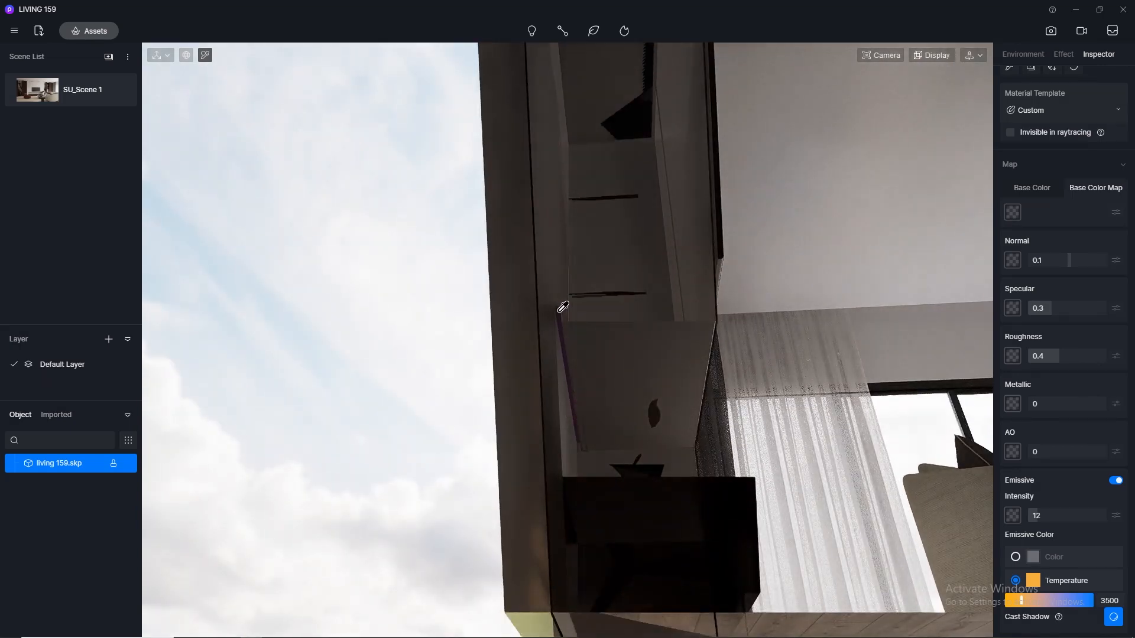
click(1116, 480)
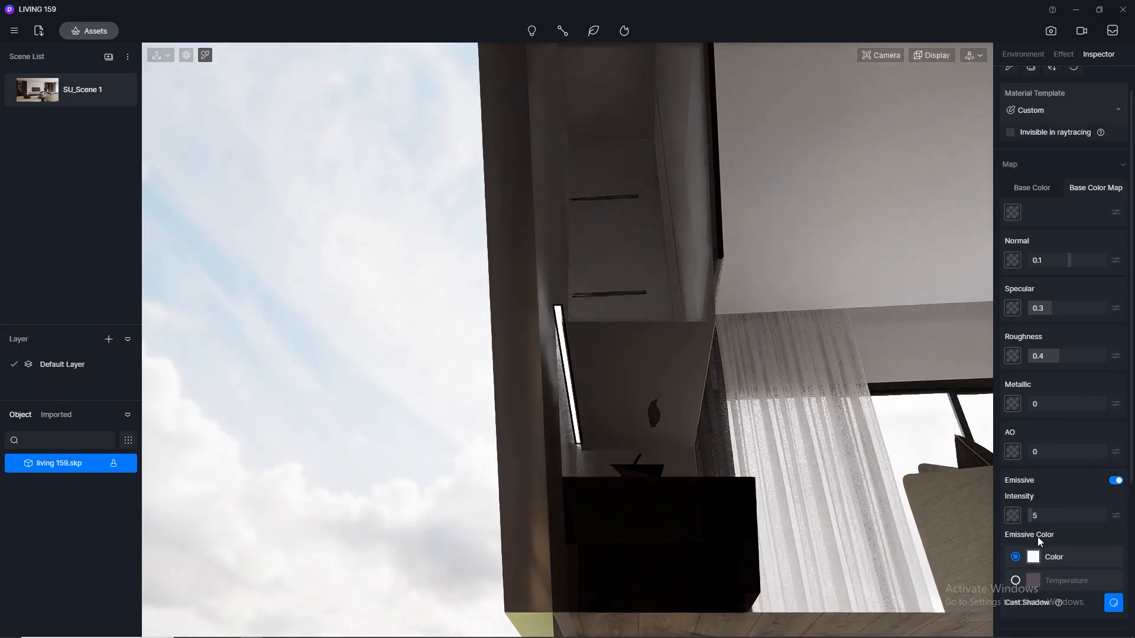
click(1046, 520)
text(12)
key(Return)
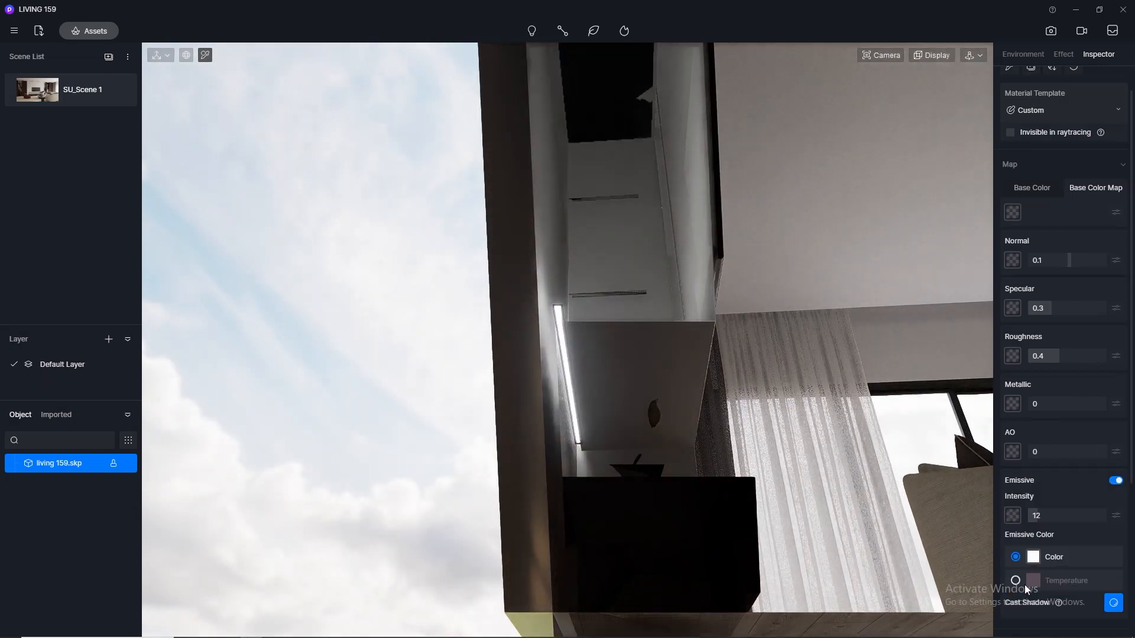
- Switch the TV console strip's emissive color to temperature and set it to 3500
click(1016, 581)
click(1117, 601)
text(3500)
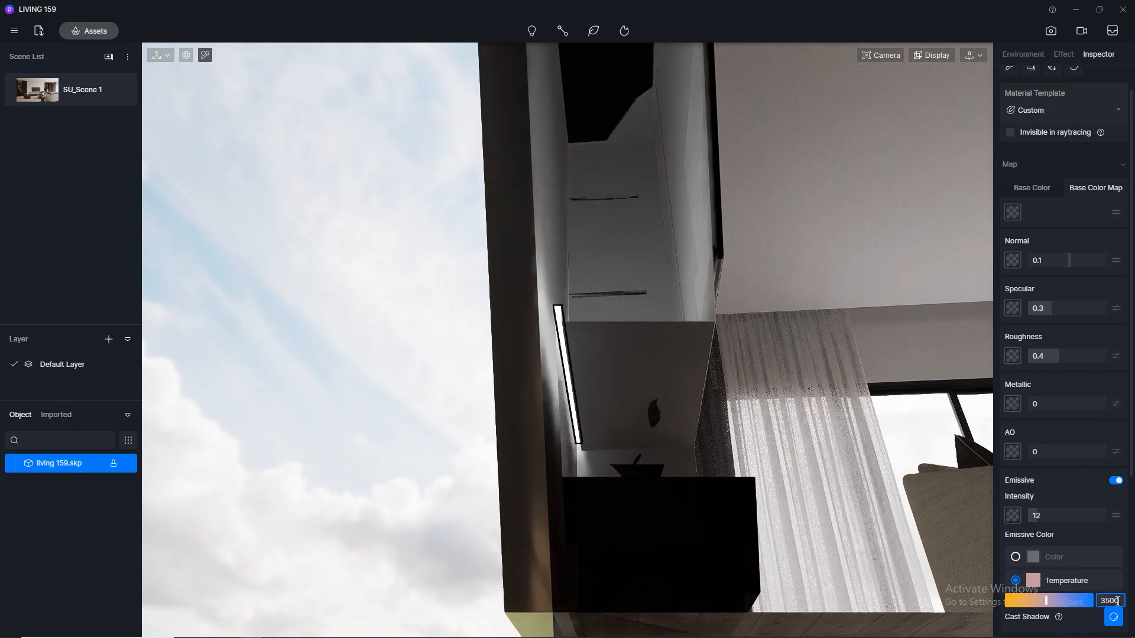
key(Return)
- Make the light strip material in the ceiling recess above the curtains emissive with an intensity of 12
right_drag(788, 385, 399, 339)
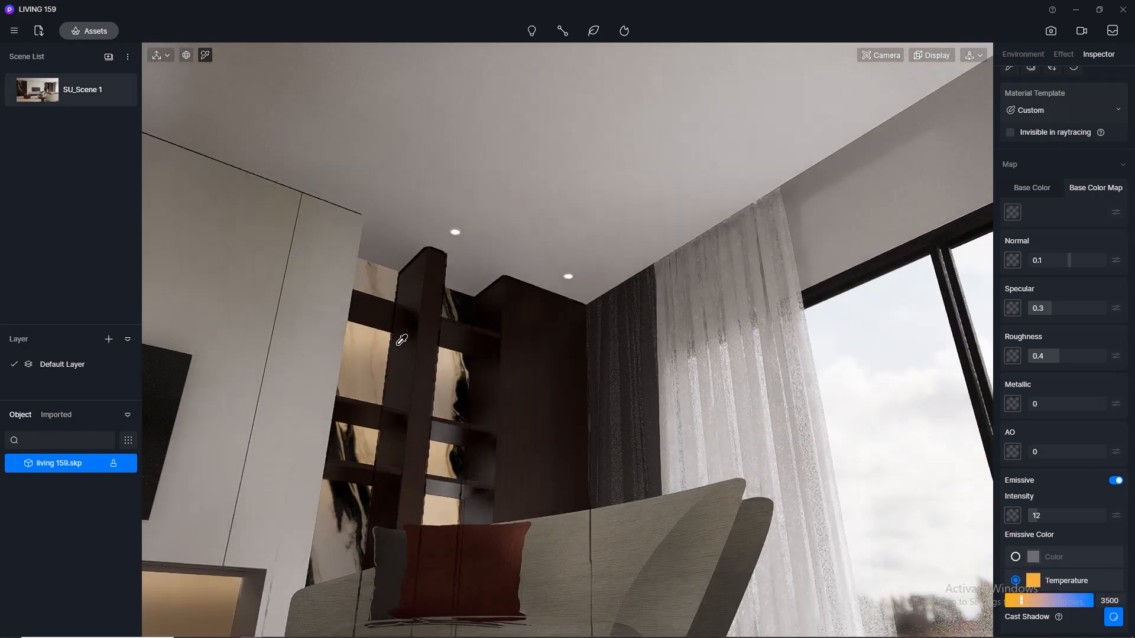
scroll(747, 190, up, 3)
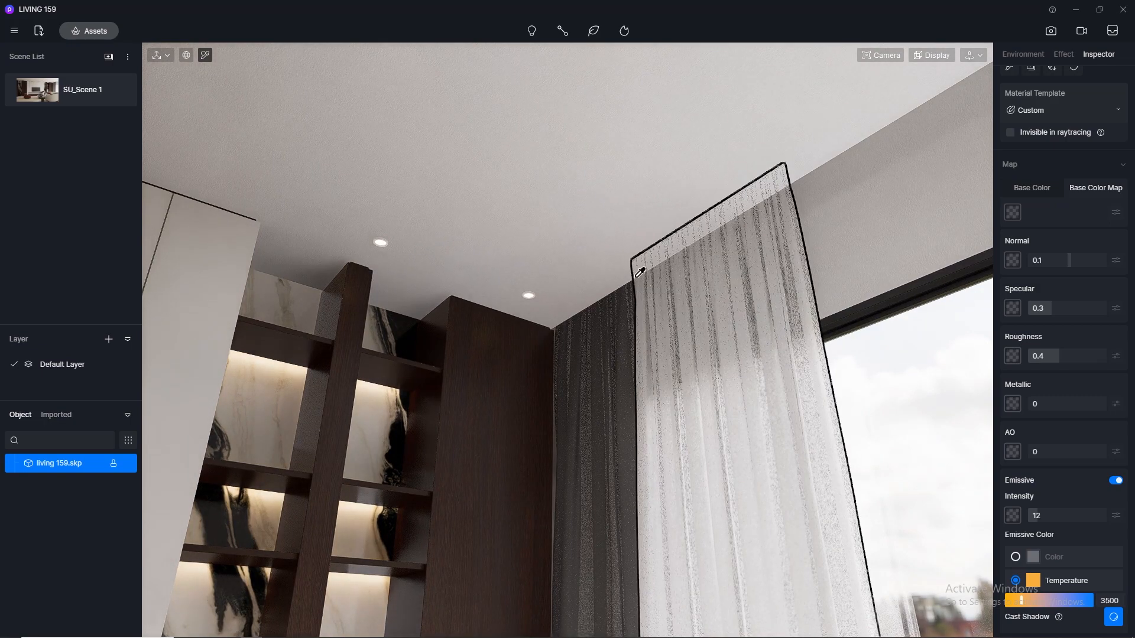
right_drag(638, 261, 641, 144)
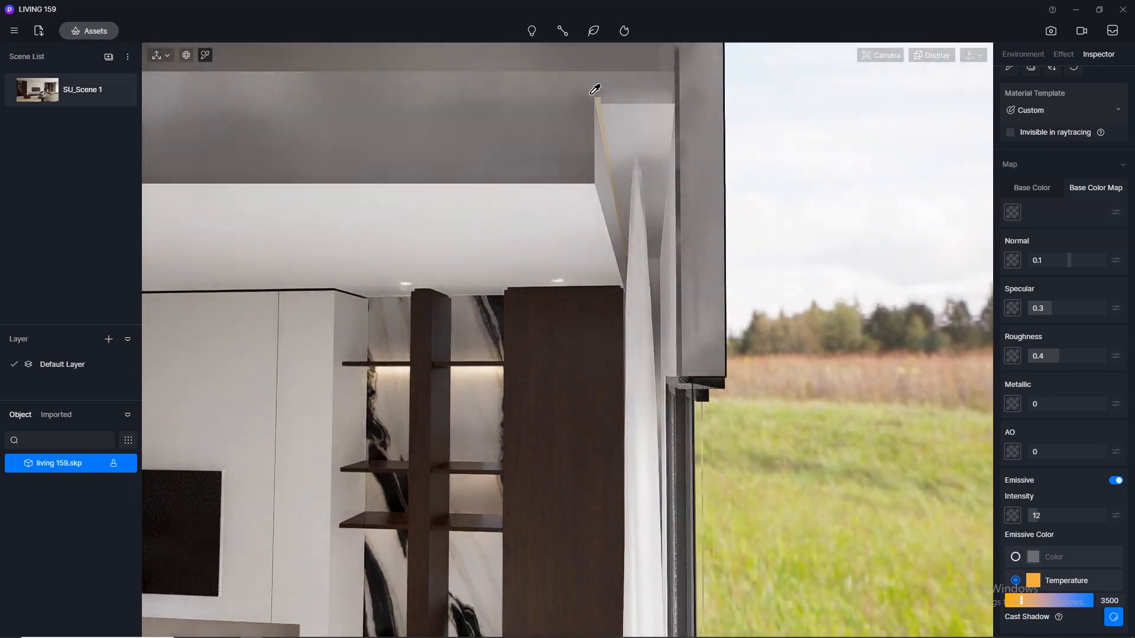
click(603, 93)
click(1116, 480)
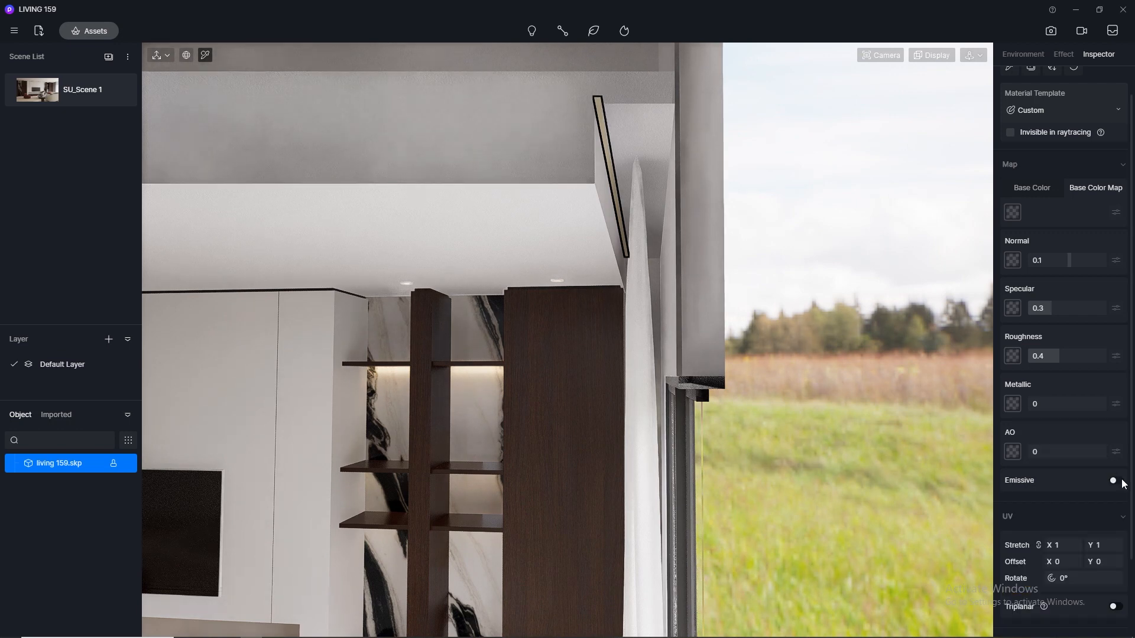
click(1050, 517)
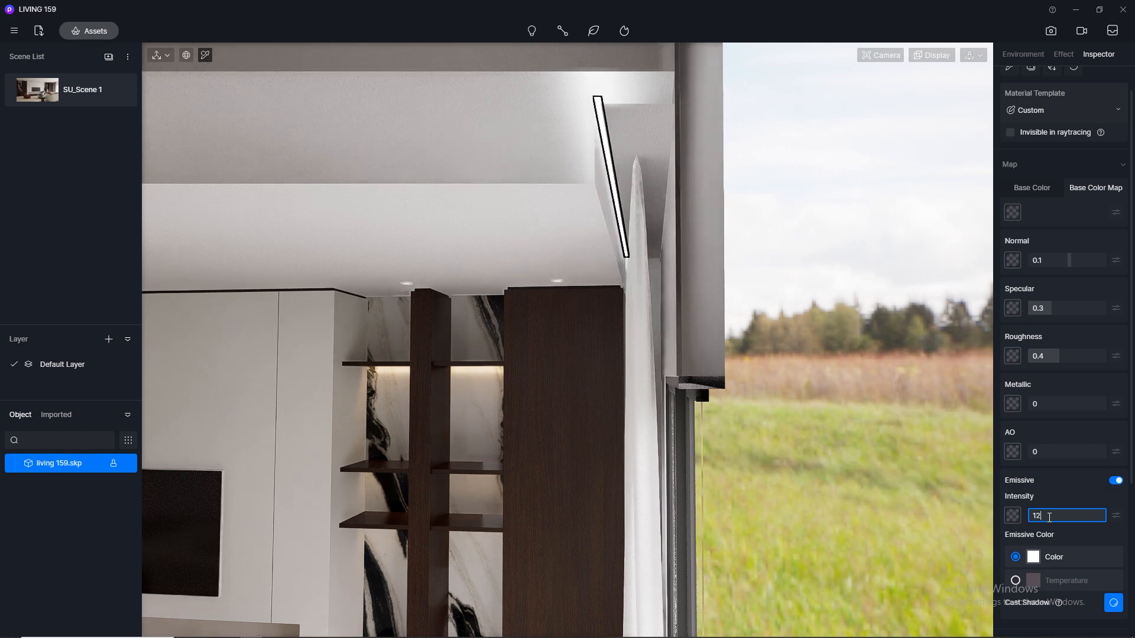
- Set the curtain recess strip's emissive color to a temperature of 3500 and return to the SU_Scene 1 view
click(1075, 582)
click(1111, 600)
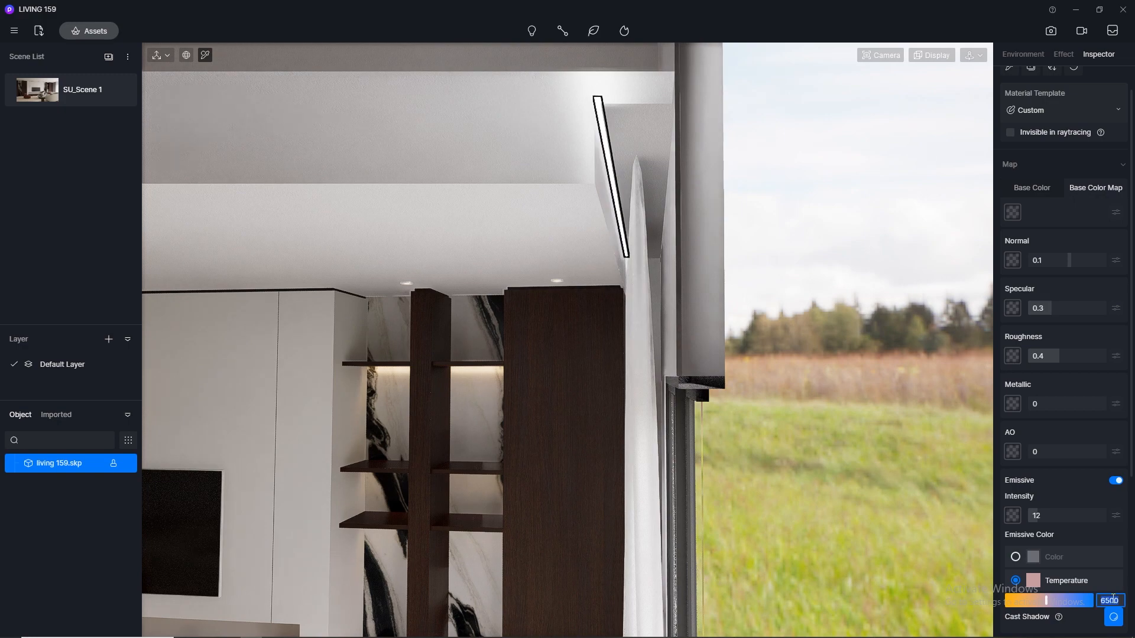
text(3500)
key(Return)
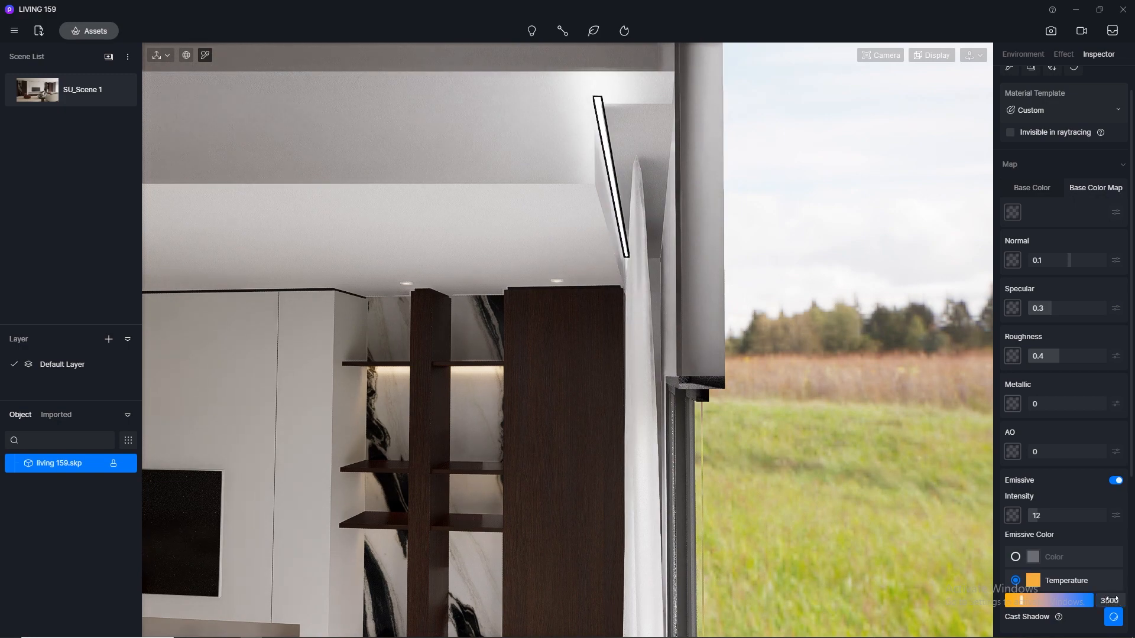
click(28, 97)
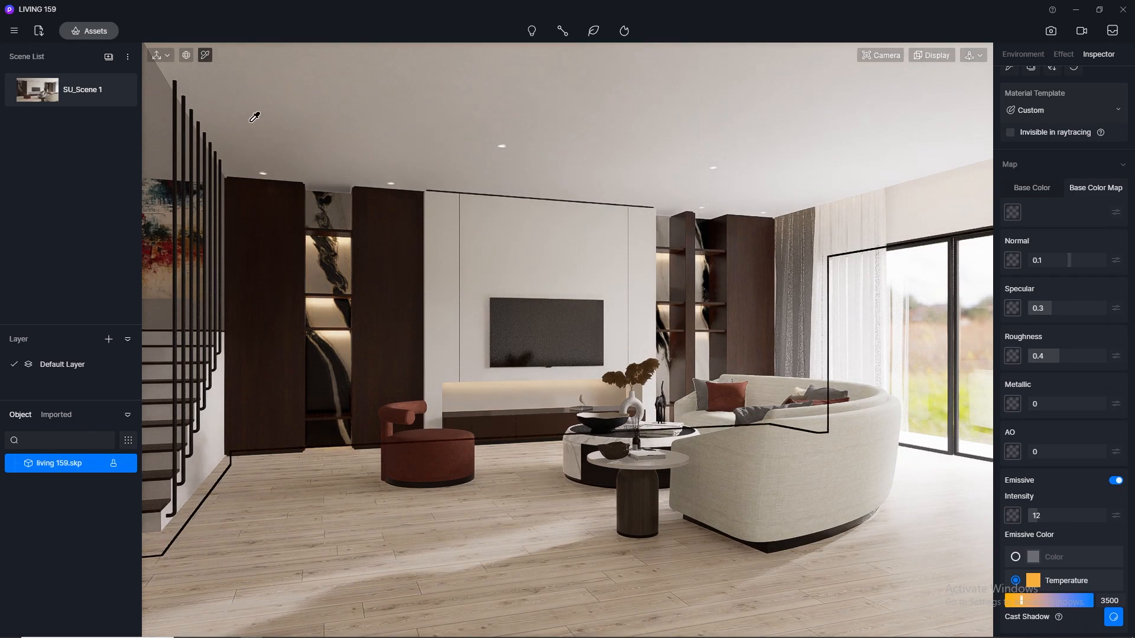
- Place a spotlight at the ceiling downlight in front of the dark wood cabinet nearest the stairs
mouse_move(531, 30)
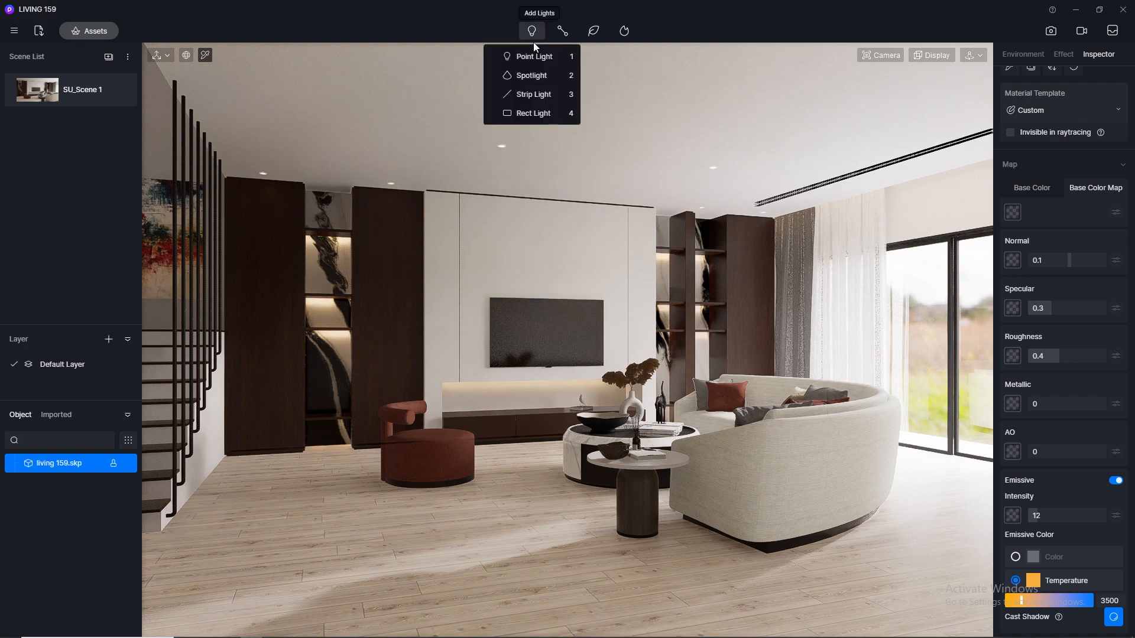
click(532, 76)
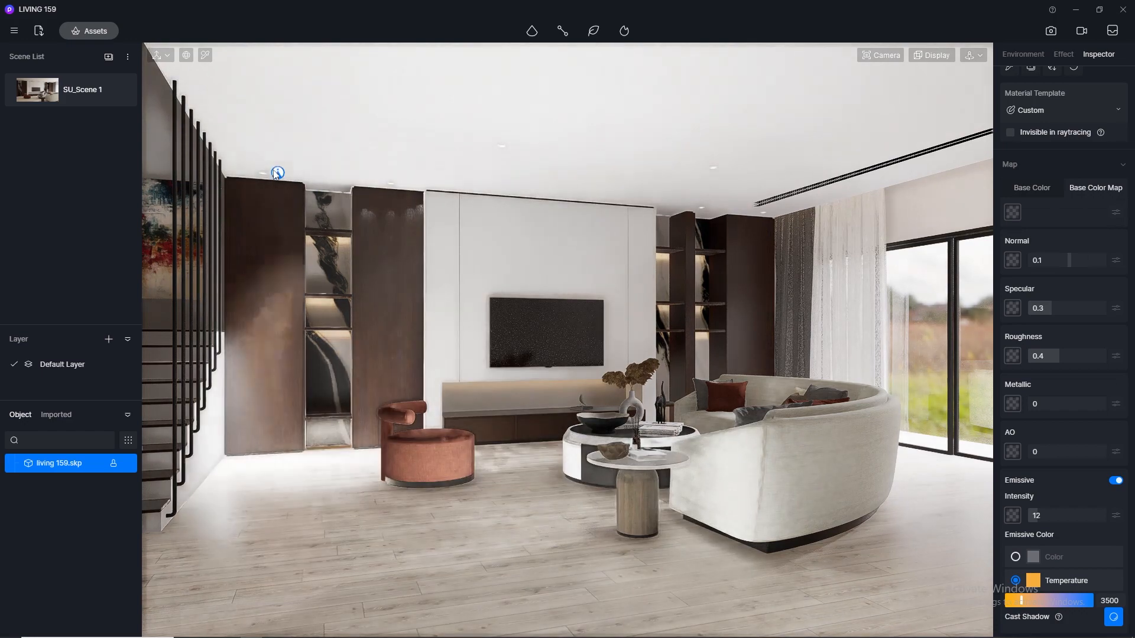
scroll(269, 178, down, 4)
scroll(265, 181, down, 4)
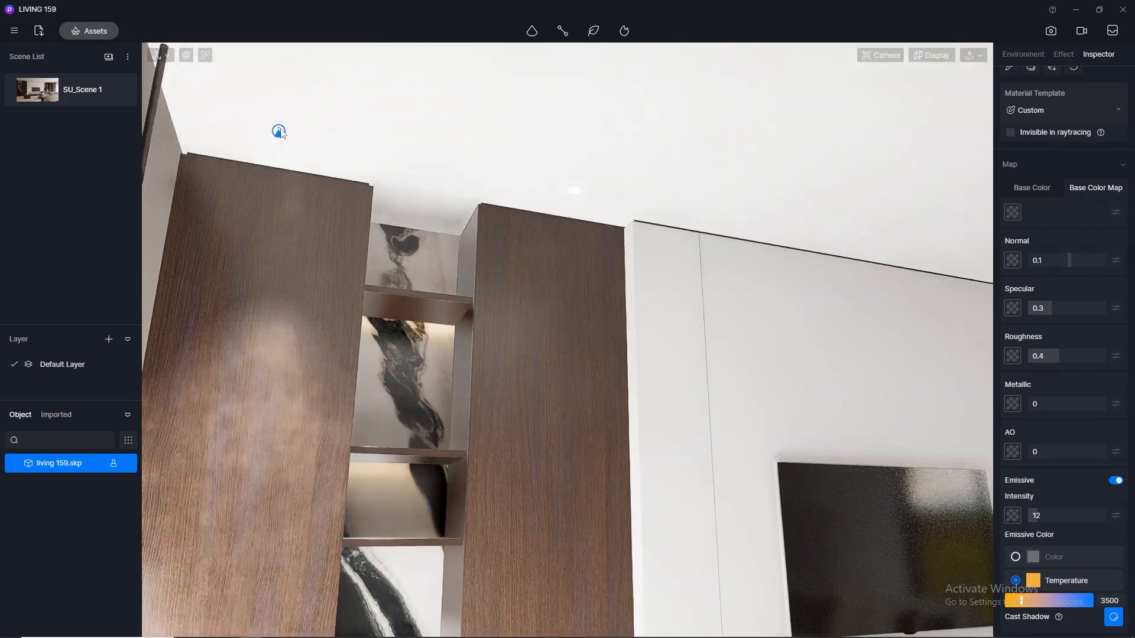
click(278, 142)
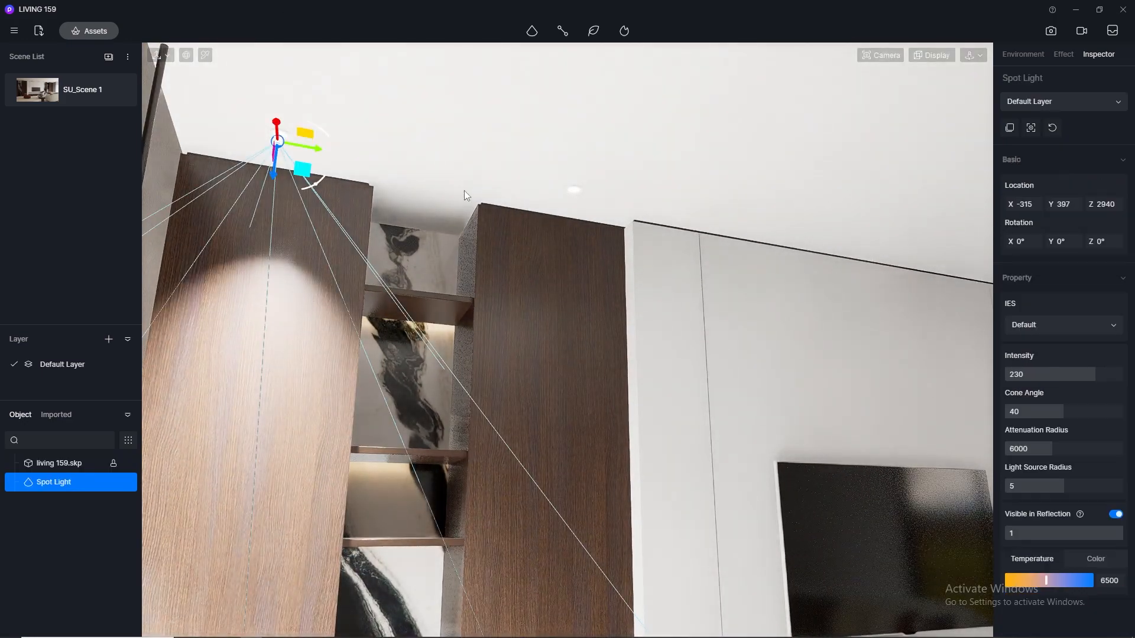
- Set the spotlight's intensity to 1 and its color temperature to 3500
click(1045, 374)
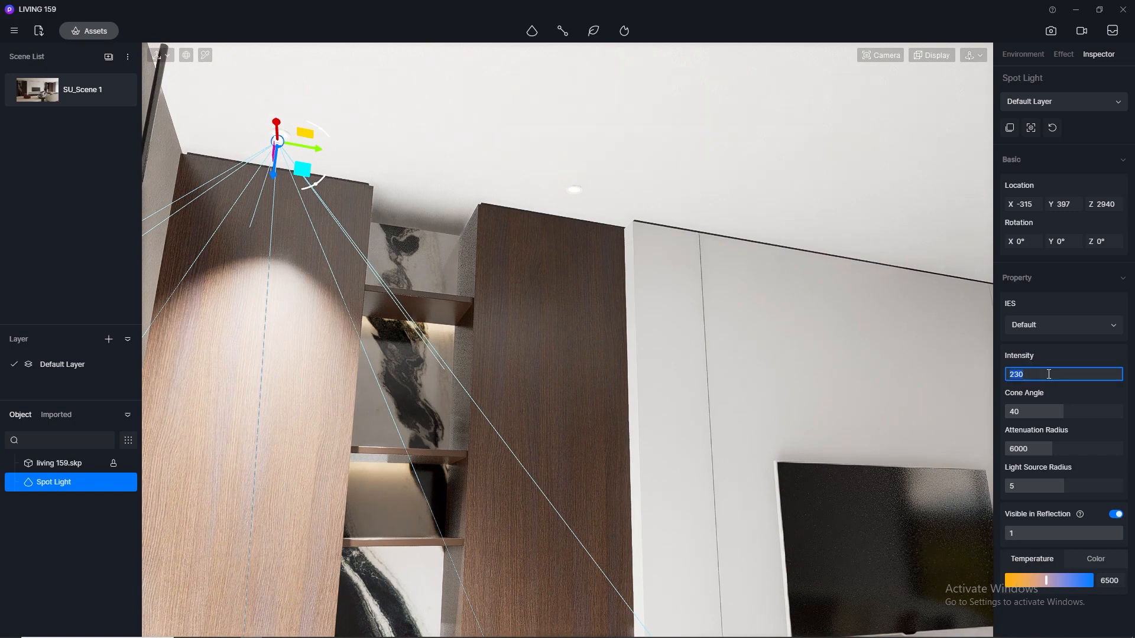
text(1)
key(Return)
click(1110, 581)
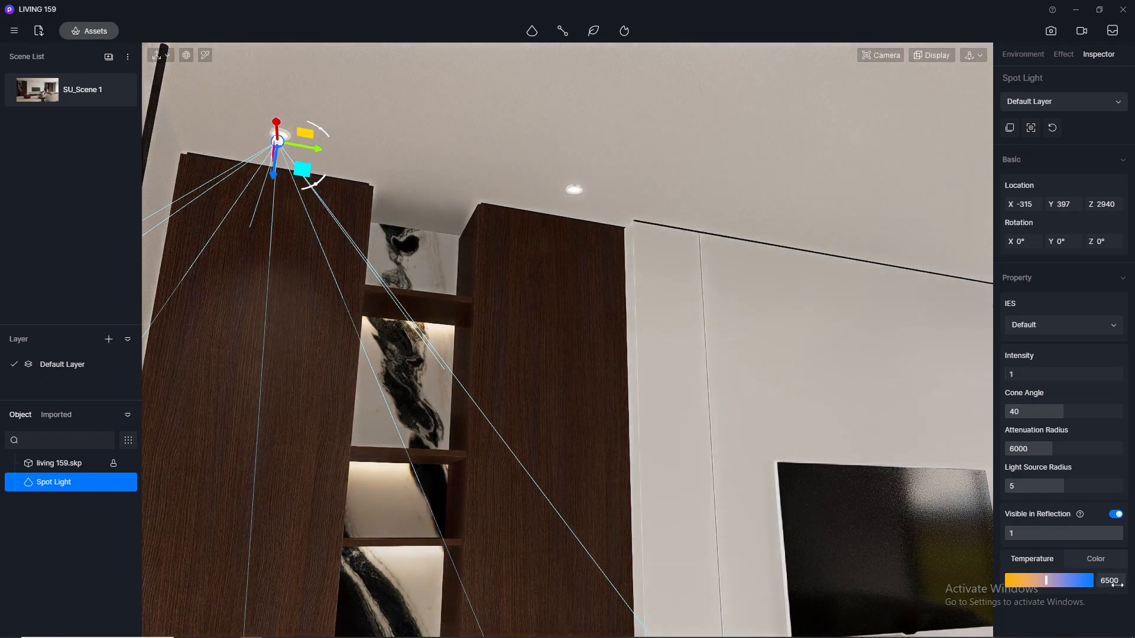
text(3500)
key(Return)
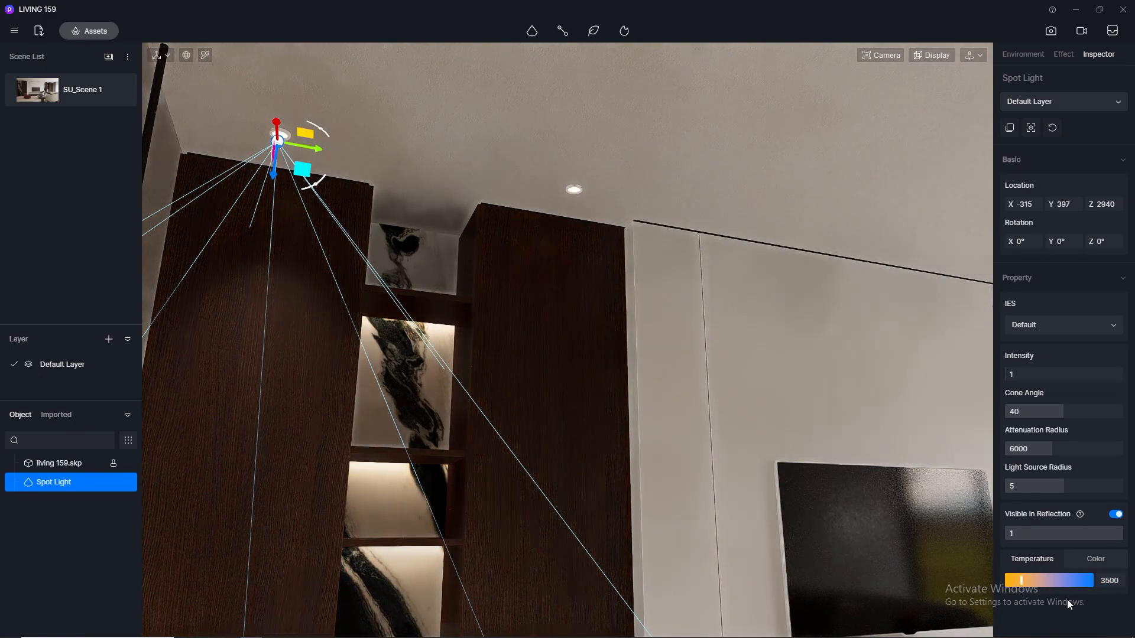
- From the SU_Scene 1 view, reduce the spotlight's attenuation radius to 4282
click(39, 94)
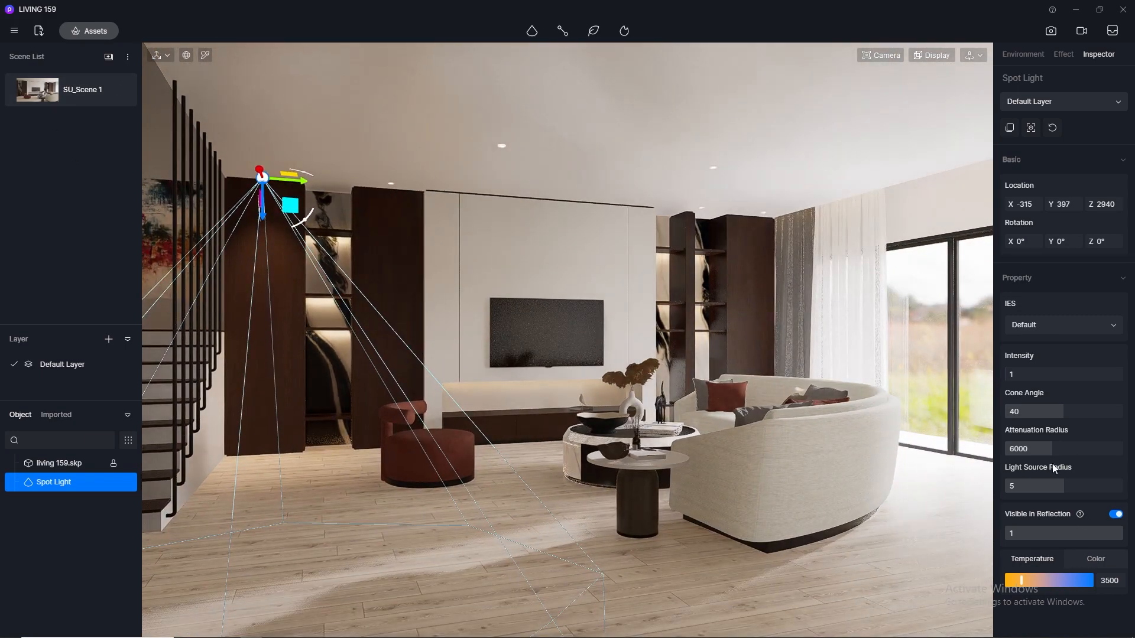
mouse_move(1058, 449)
mouse_down()
mouse_move(1012, 450)
mouse_move(1039, 455)
mouse_up()
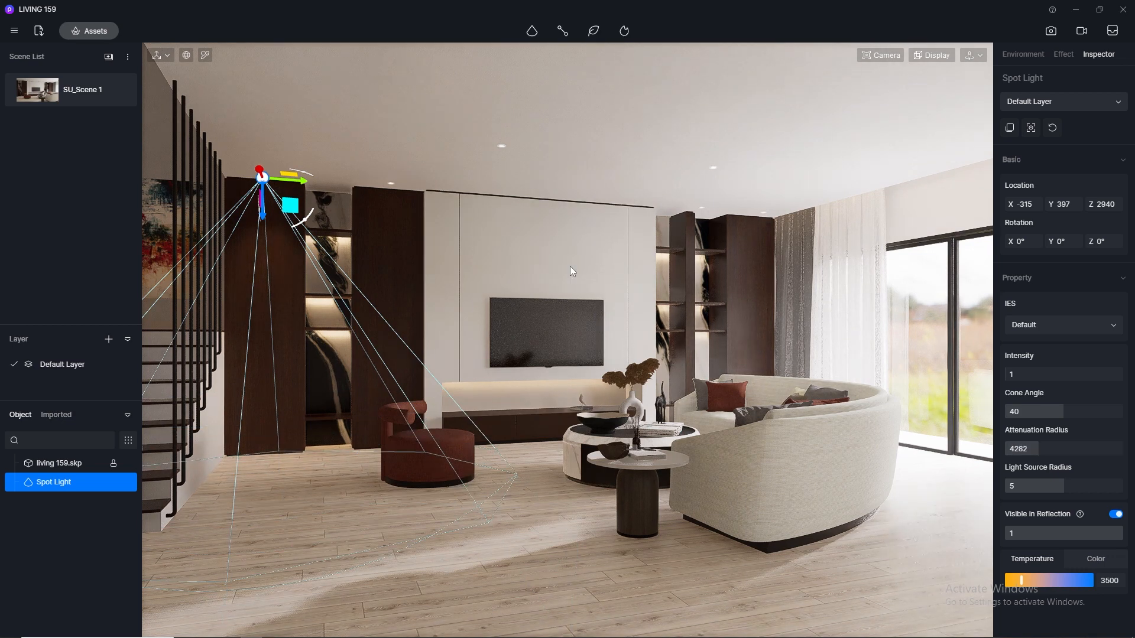
click(358, 136)
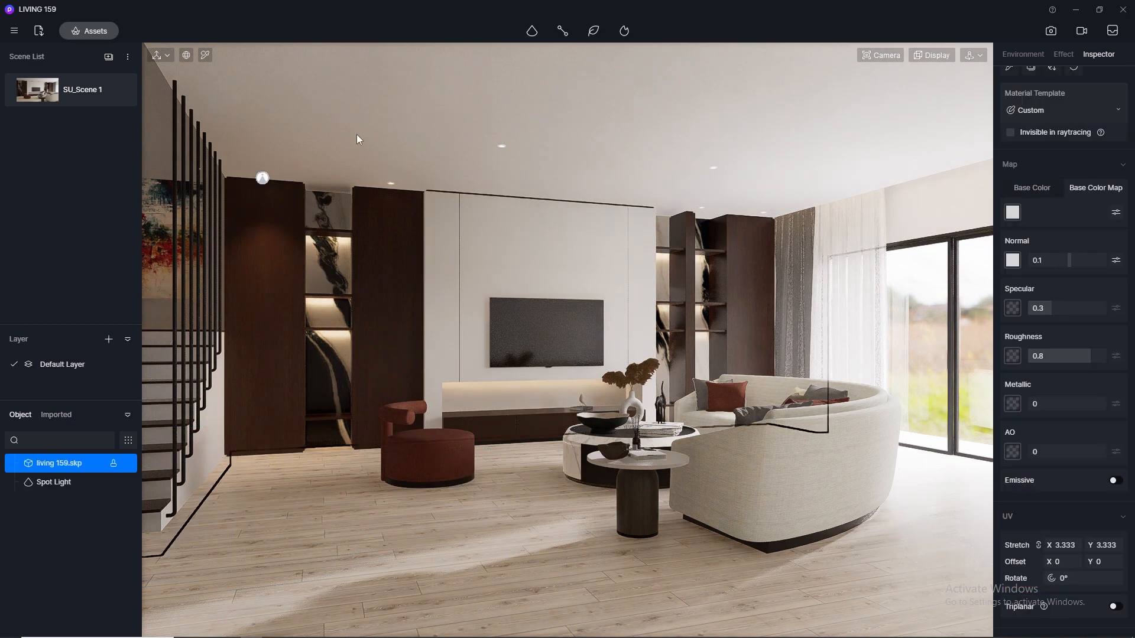
click(266, 179)
click(1061, 483)
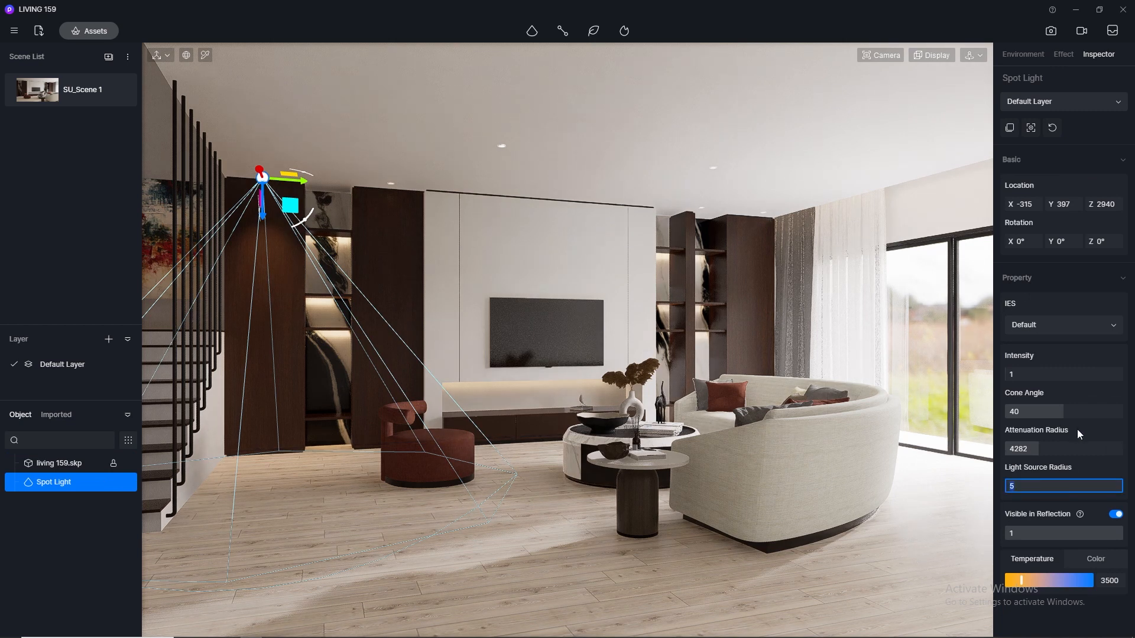
click(945, 559)
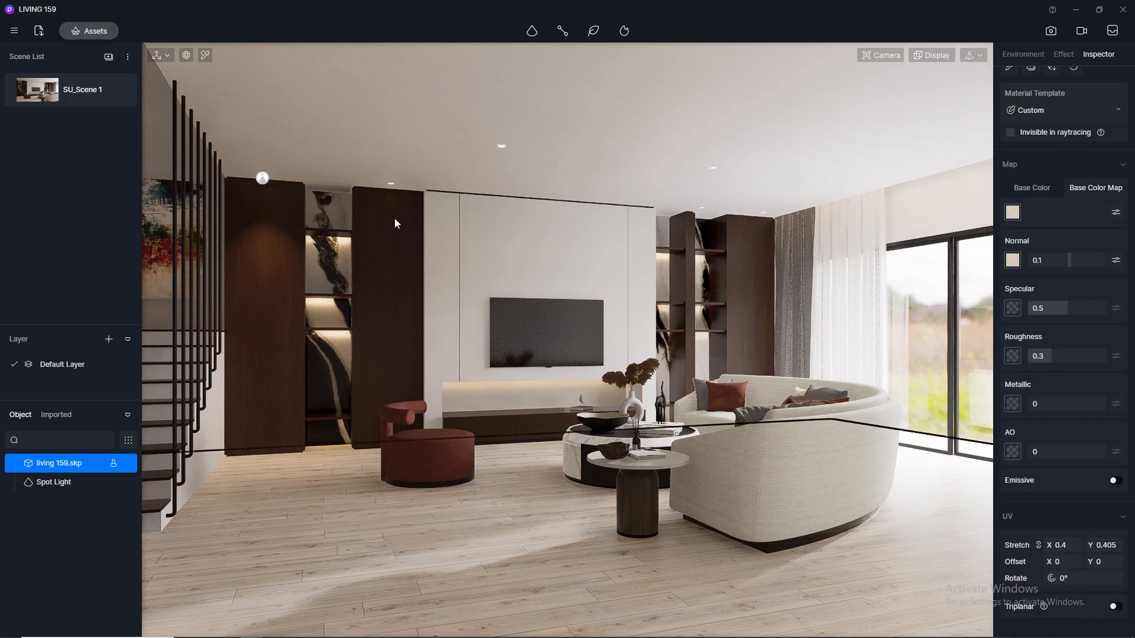
- Copy the spotlight along the Y axis to the downlight at the second dark wood cabinet, at Y 1697
click(262, 177)
drag(296, 183, 420, 194)
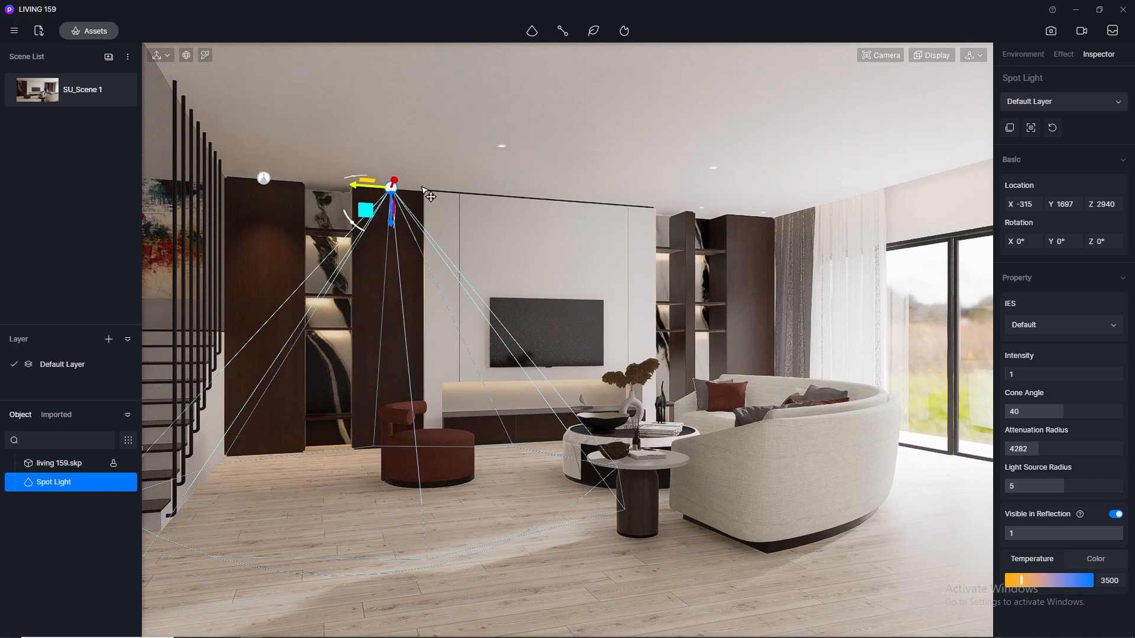
click(446, 137)
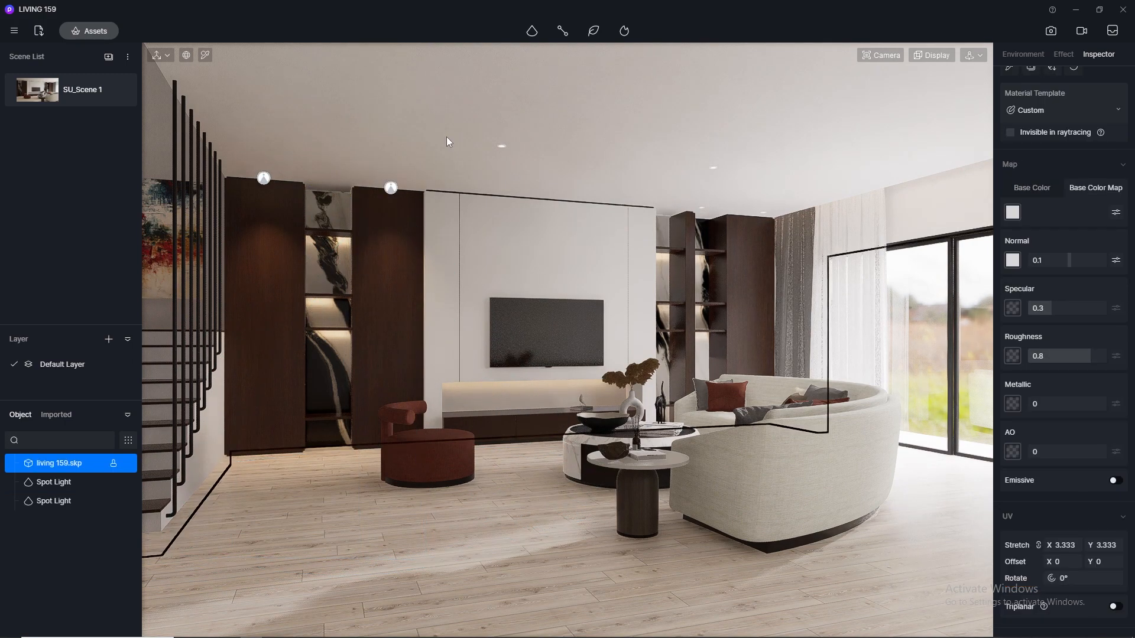
- Copy the second cabinet's spotlight along the same axis to the downlight at the dark wood cabinet beside the curtains
click(391, 189)
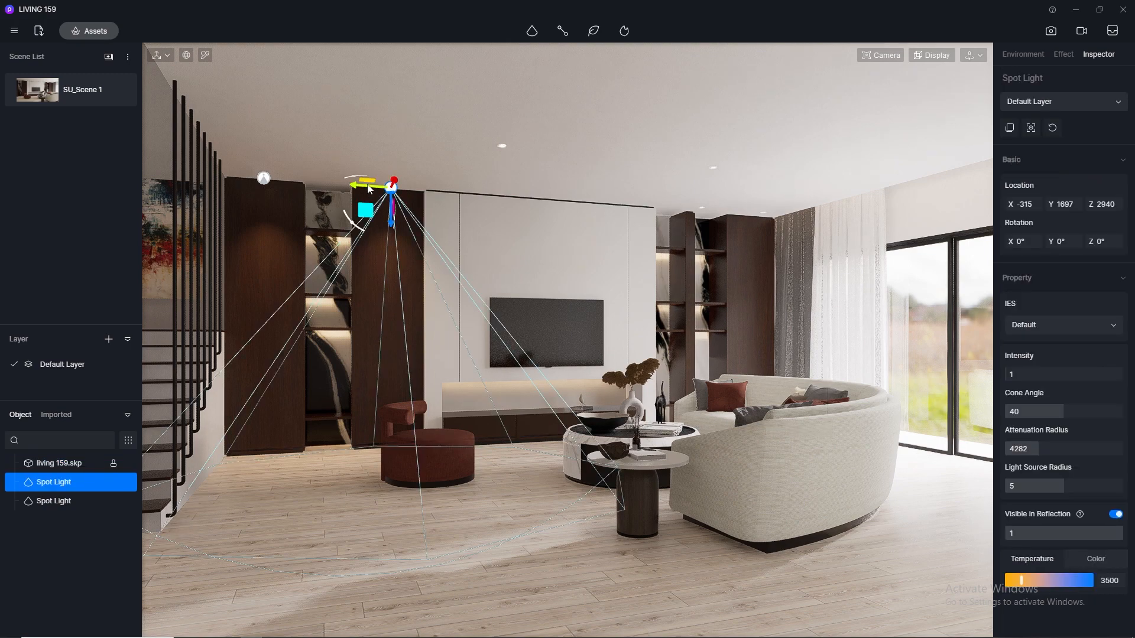
drag(370, 189, 761, 233)
click(556, 571)
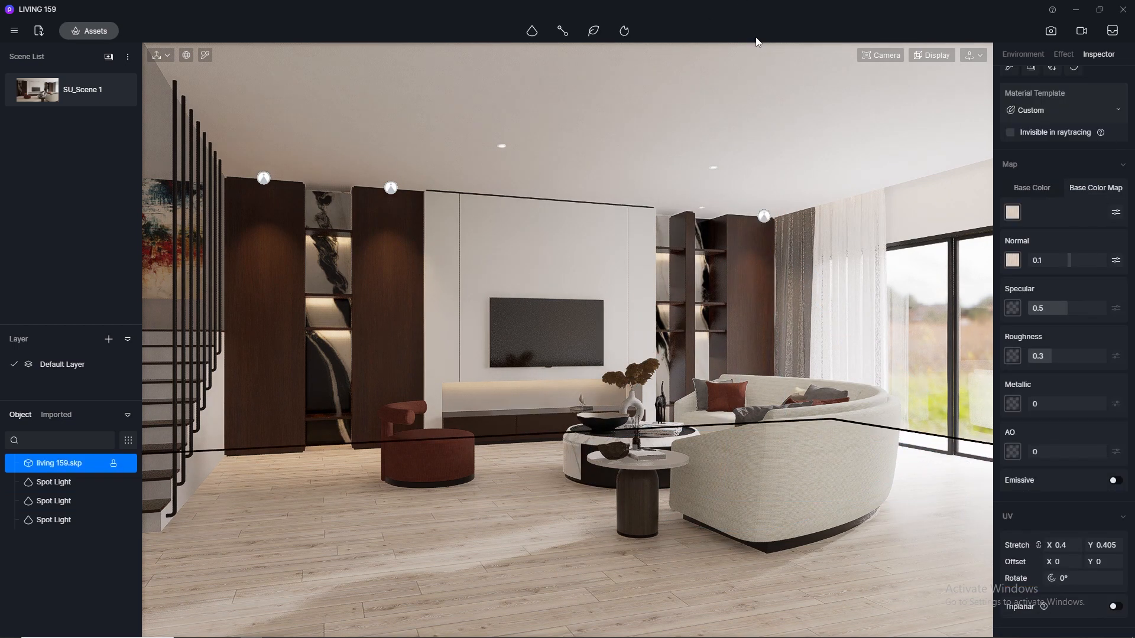
- Enter image render mode and set the post-processing lens flare to 0.5
click(1051, 32)
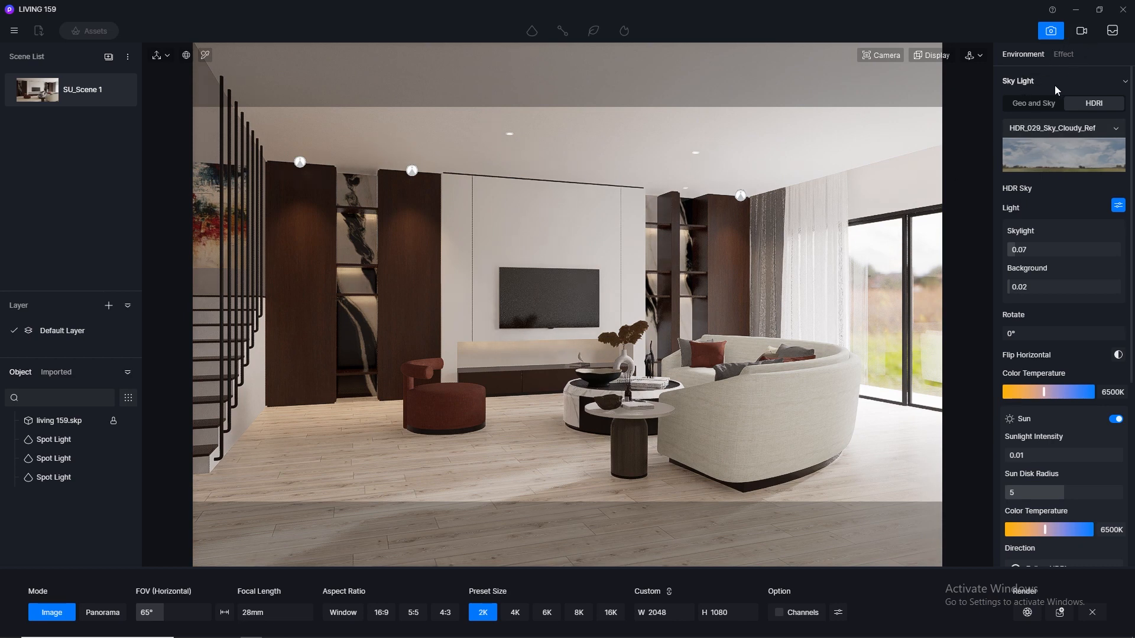
click(1064, 55)
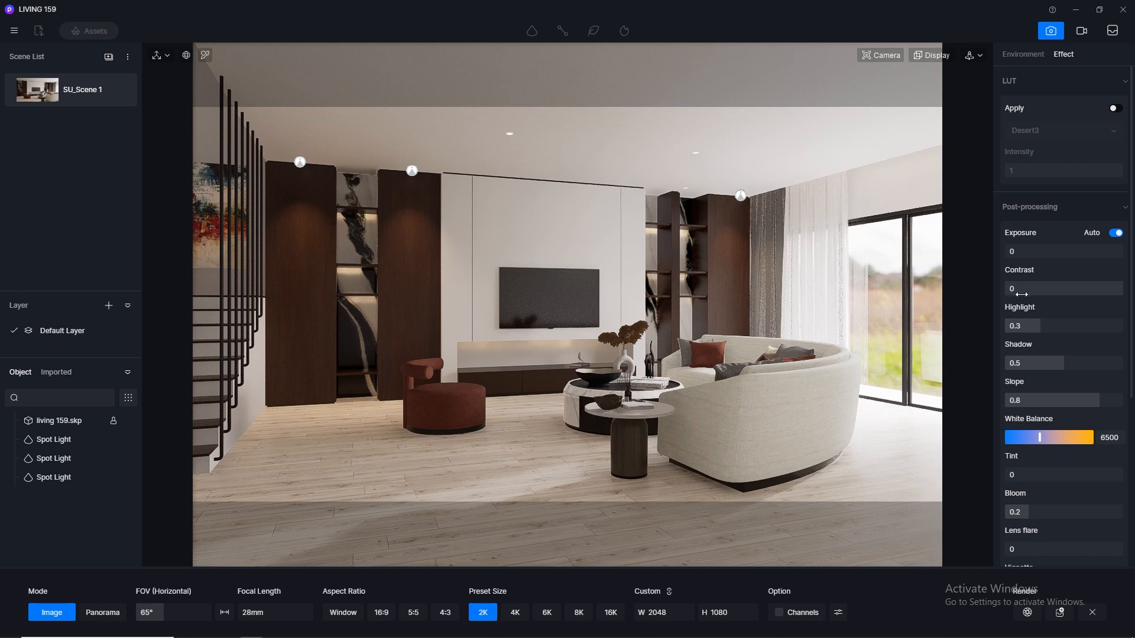
drag(1131, 286, 1132, 397)
click(1035, 375)
text(0.)
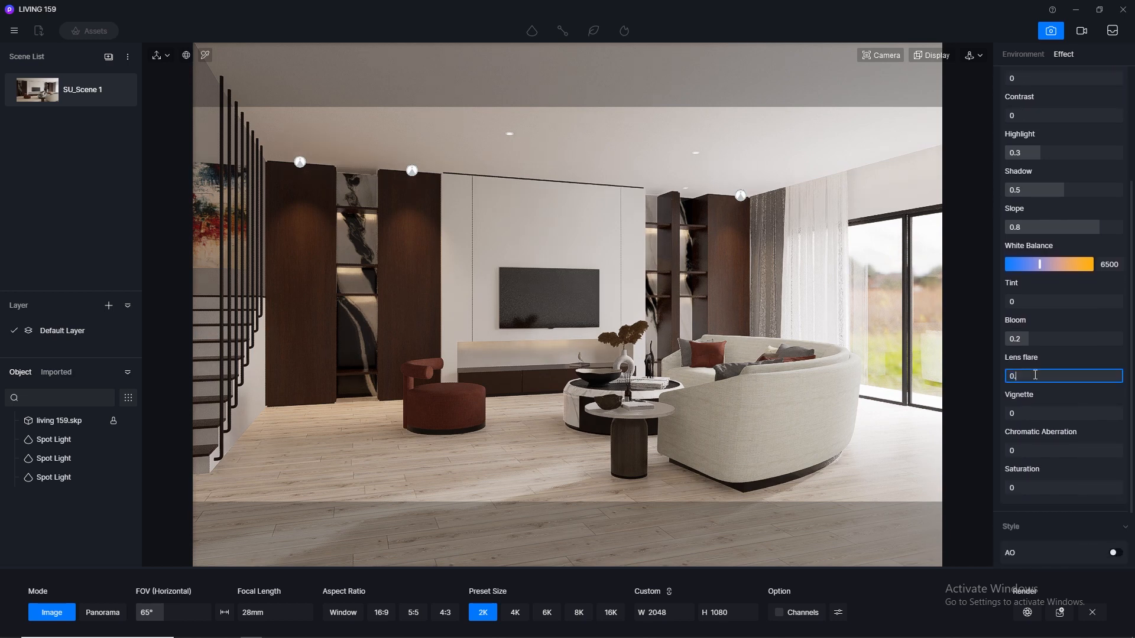
text(5)
- Set the post-processing bloom to 0.5
click(1036, 338)
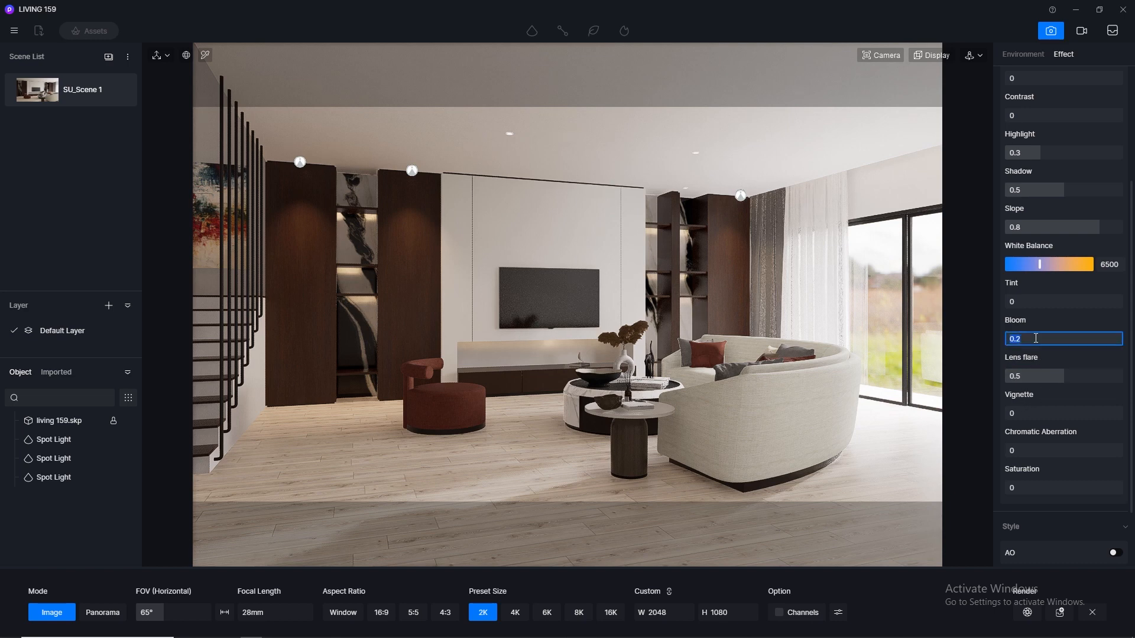
text(0.5)
key(Return)
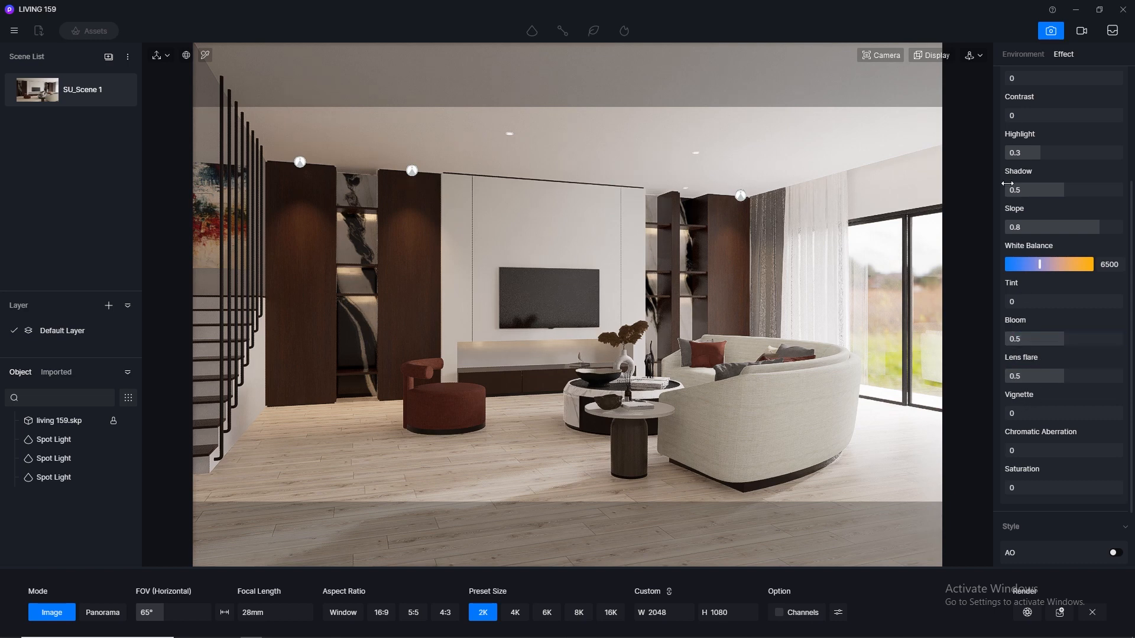
- Try a post-processing white balance of 6000, and return it to 6500
click(1115, 265)
key(Return)
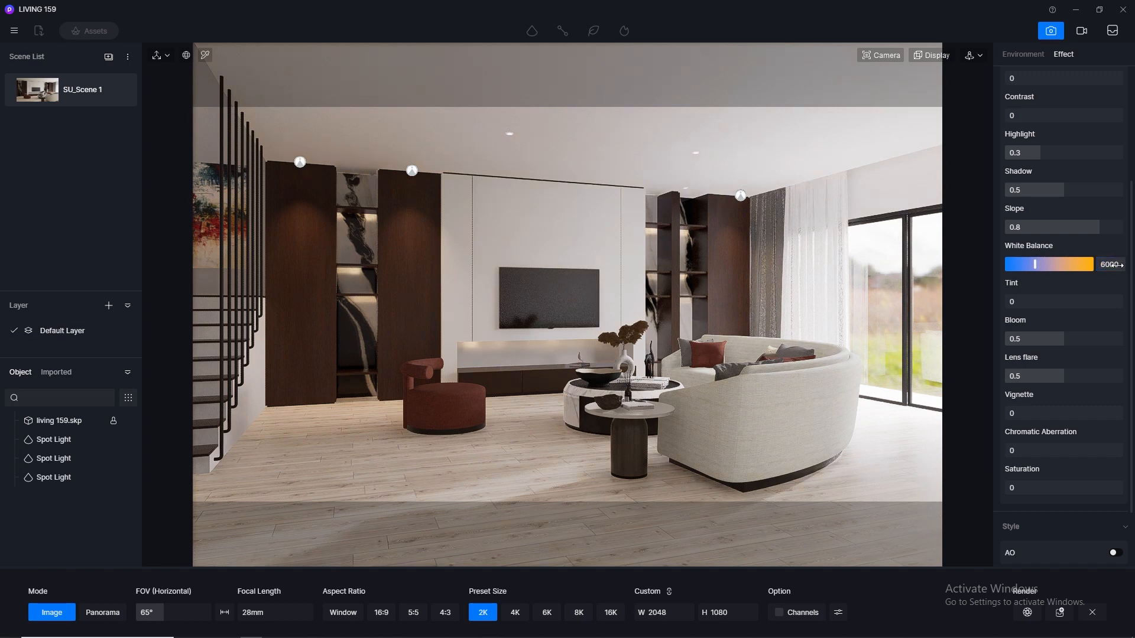
click(1117, 265)
key(Return)
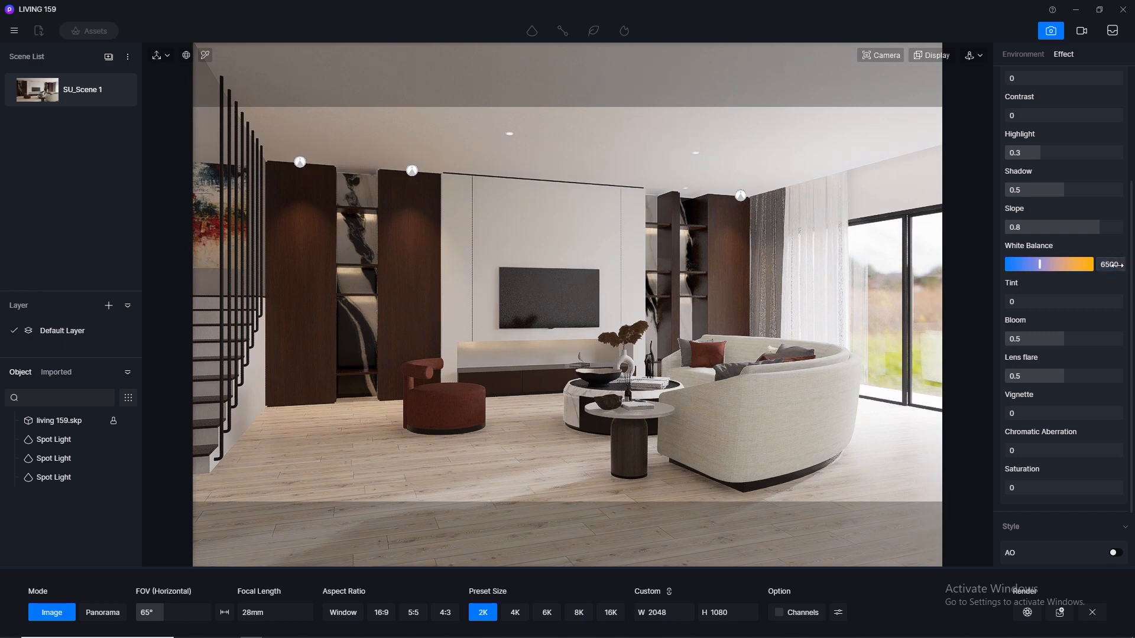
- Set the post-processing white balance to 6300
click(1117, 265)
text(63)
key(Return)
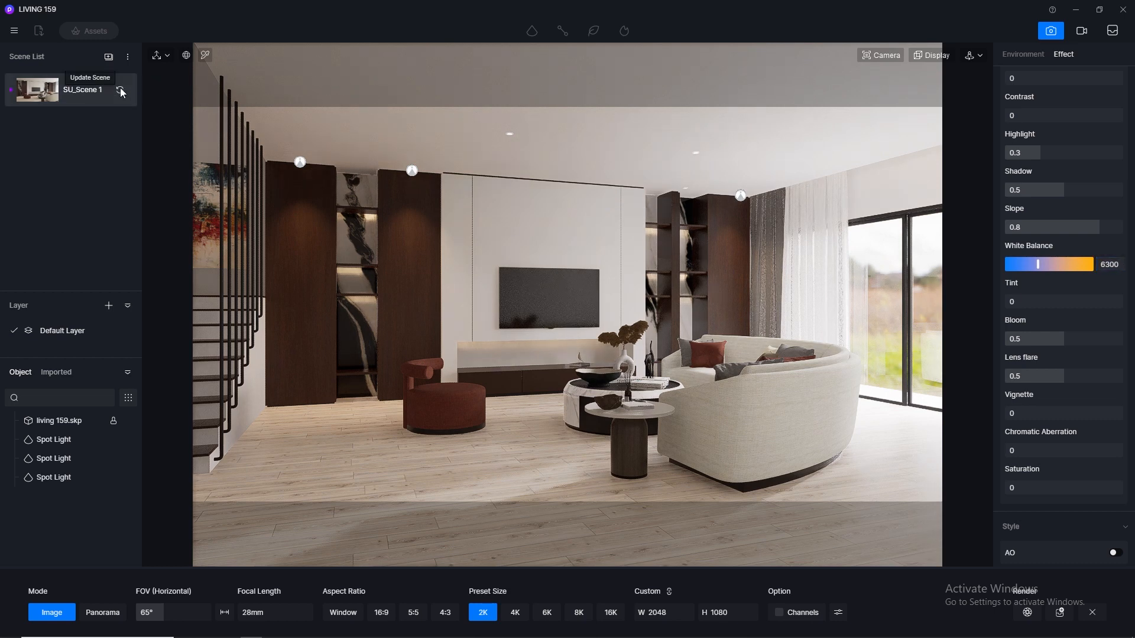
- Update SU_Scene 1 with the current view settings and save the project
click(15, 33)
mouse_move(90, 54)
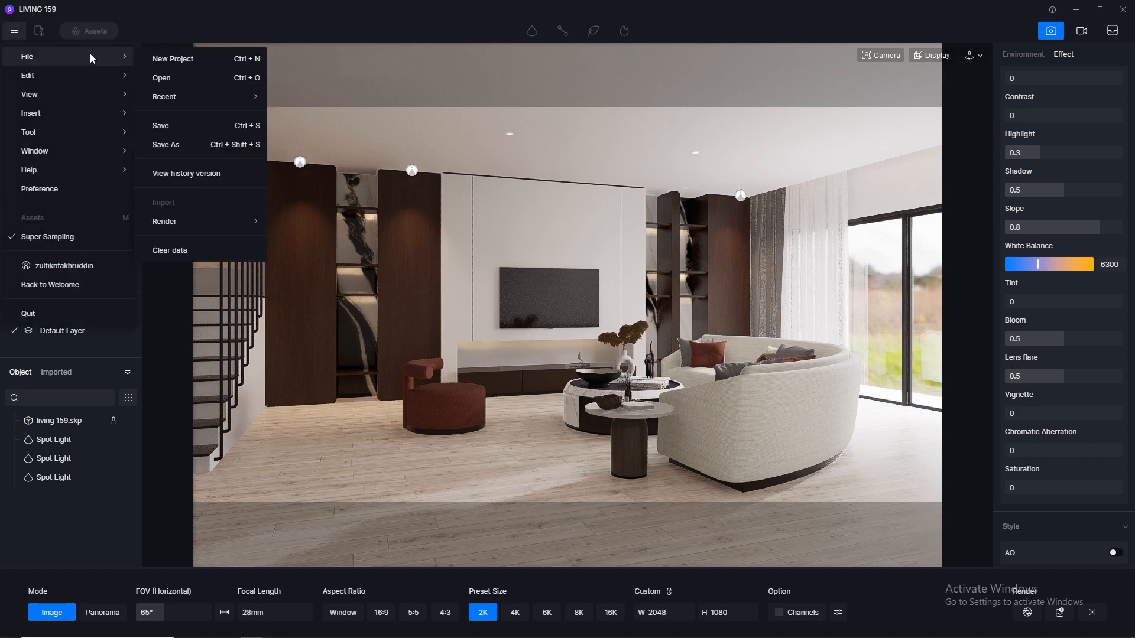
click(169, 125)
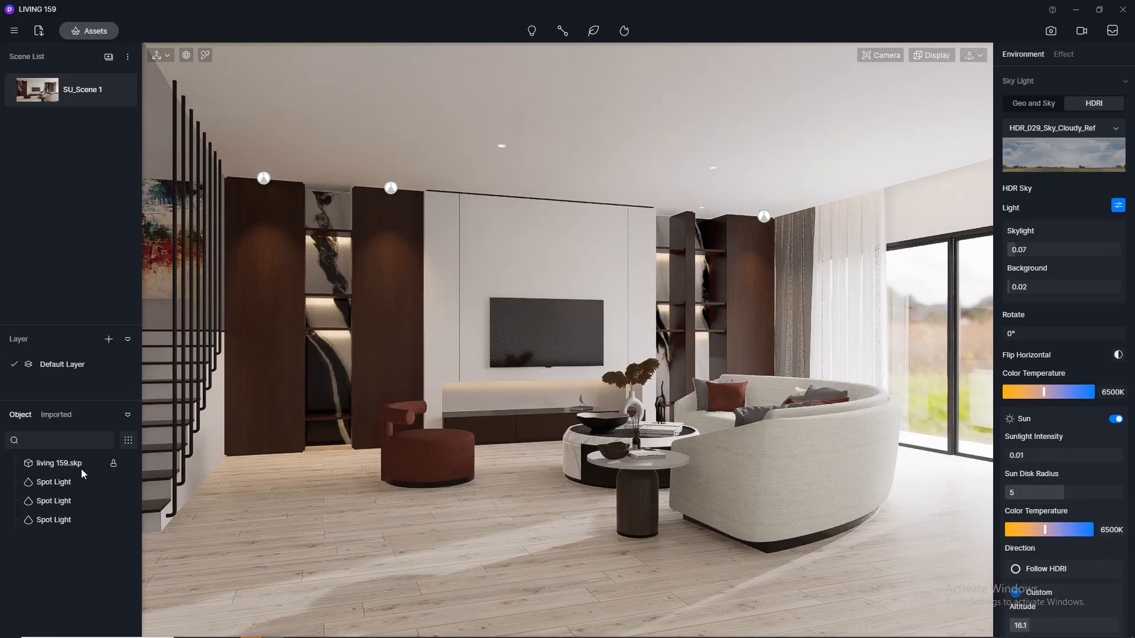
- Set up an image render at the 4K preset size with the Channels option turned off
click(1051, 30)
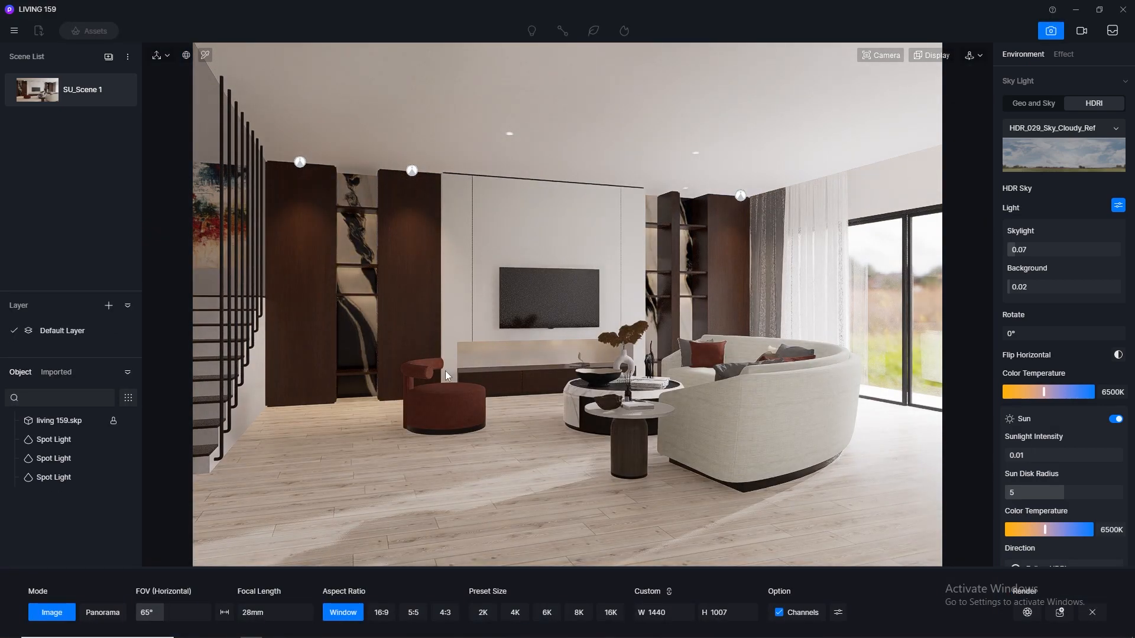
click(516, 614)
click(779, 613)
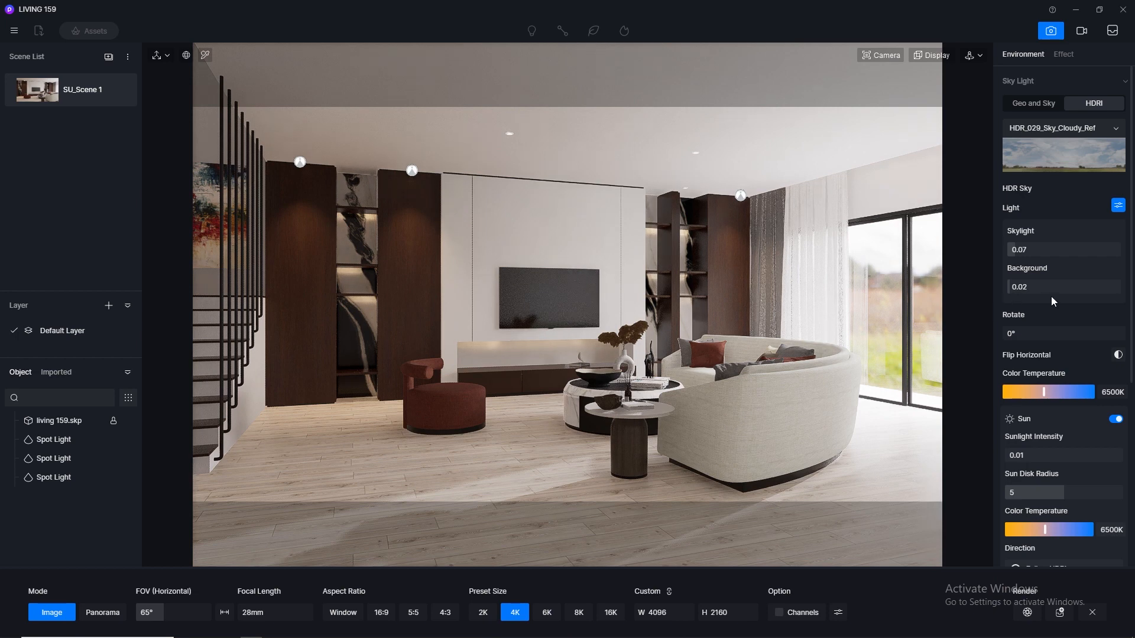
- Review the post-processing effect values and the HDRI sky and sun settings before rendering
click(1062, 55)
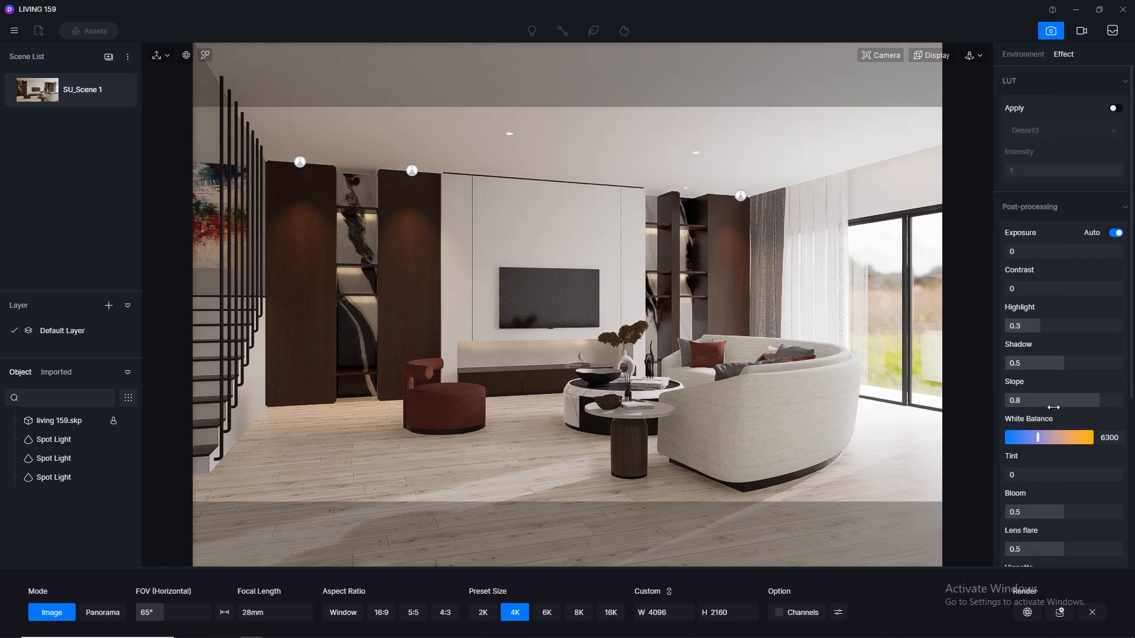
scroll(1054, 407, down, 5)
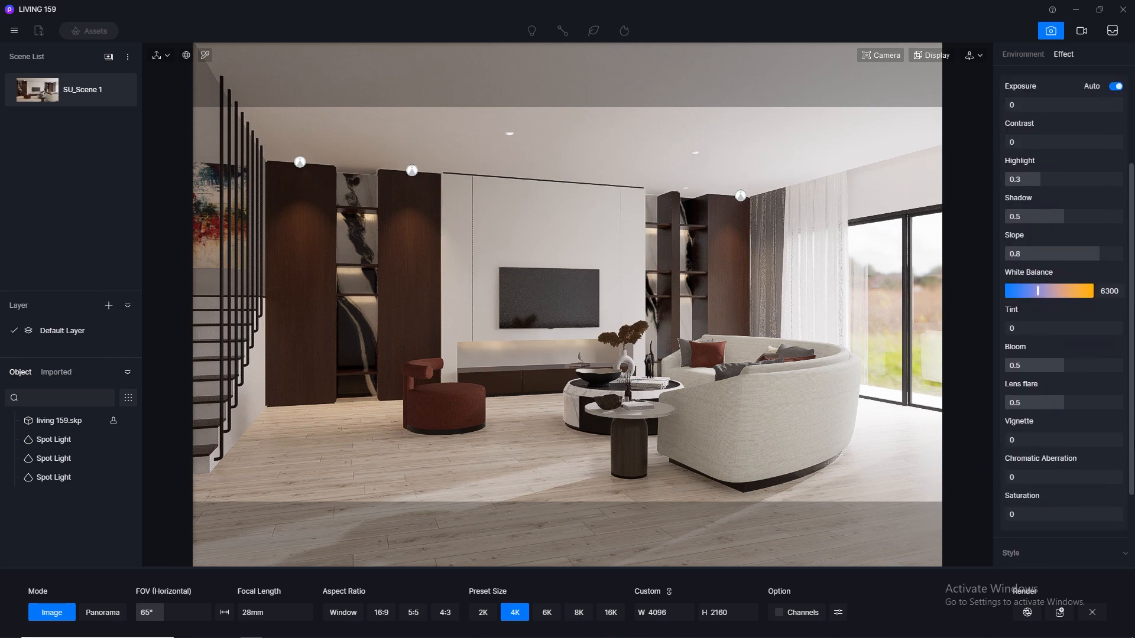
scroll(1058, 355, up, 5)
click(1018, 54)
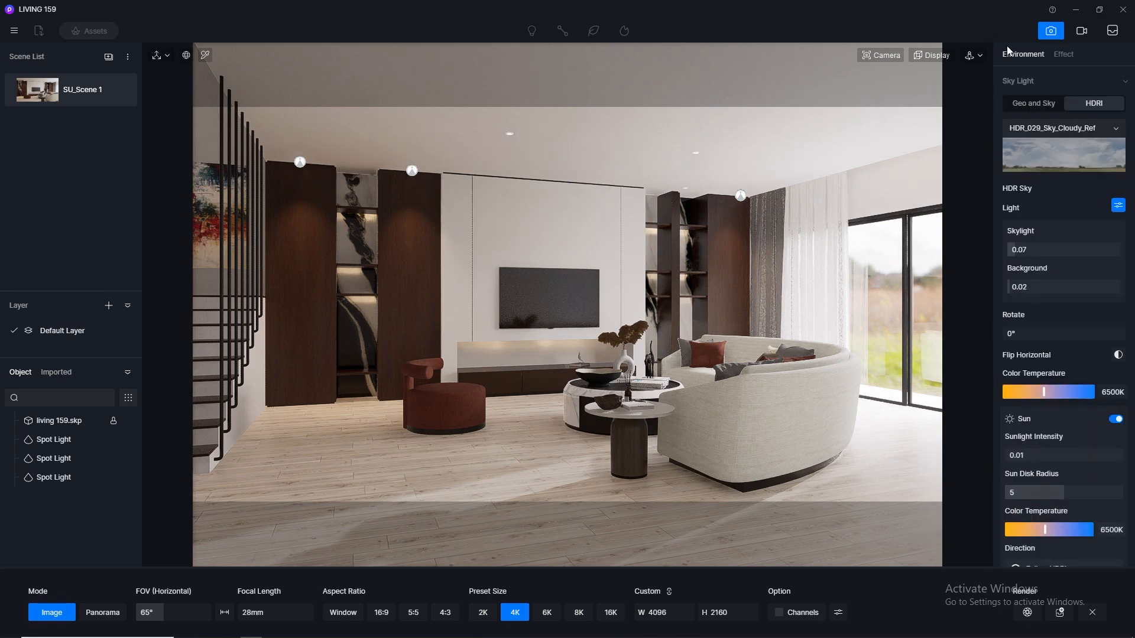
scroll(1132, 471, down, 2)
scroll(1132, 471, down, 2)
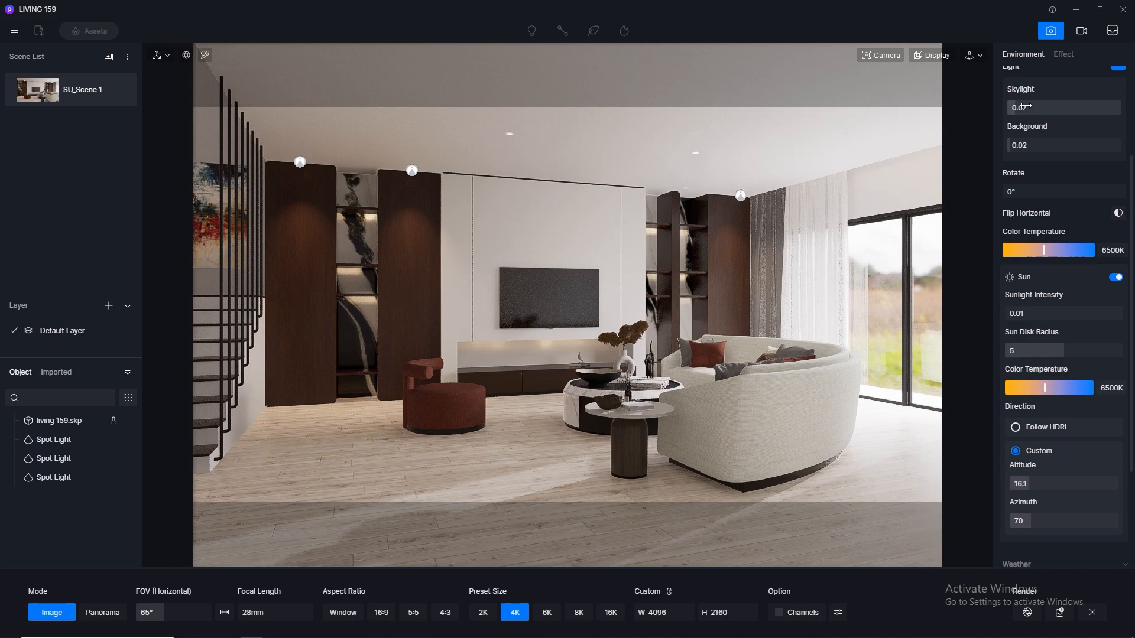
click(1063, 54)
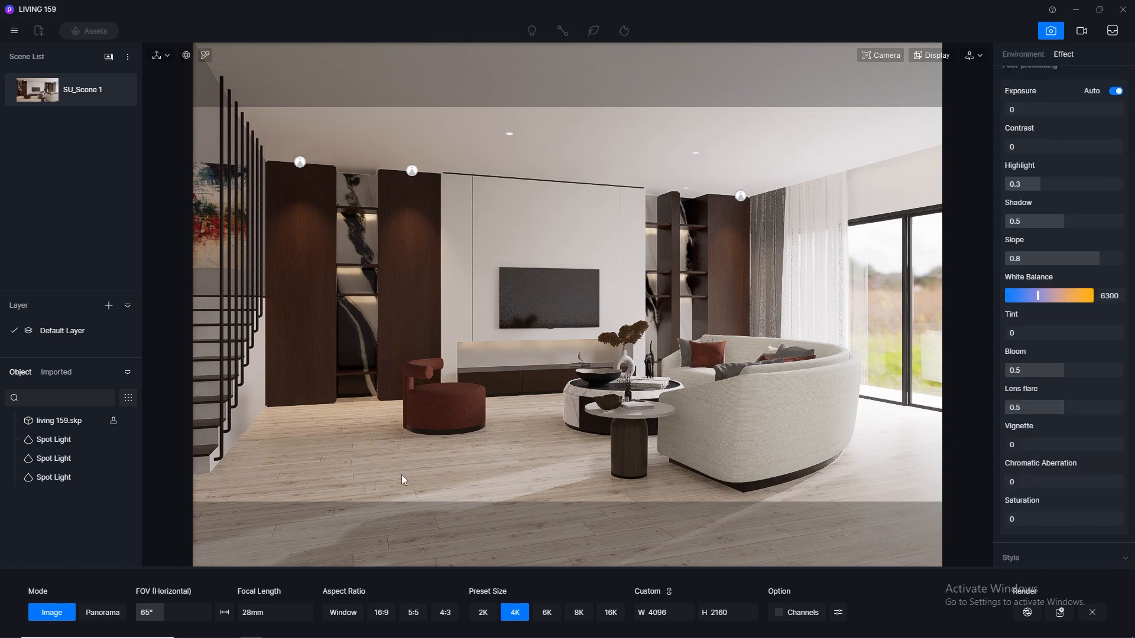
- Render the 4K image and save it as D5_Image_20230502_103022.png in the #159 living folder
click(1028, 613)
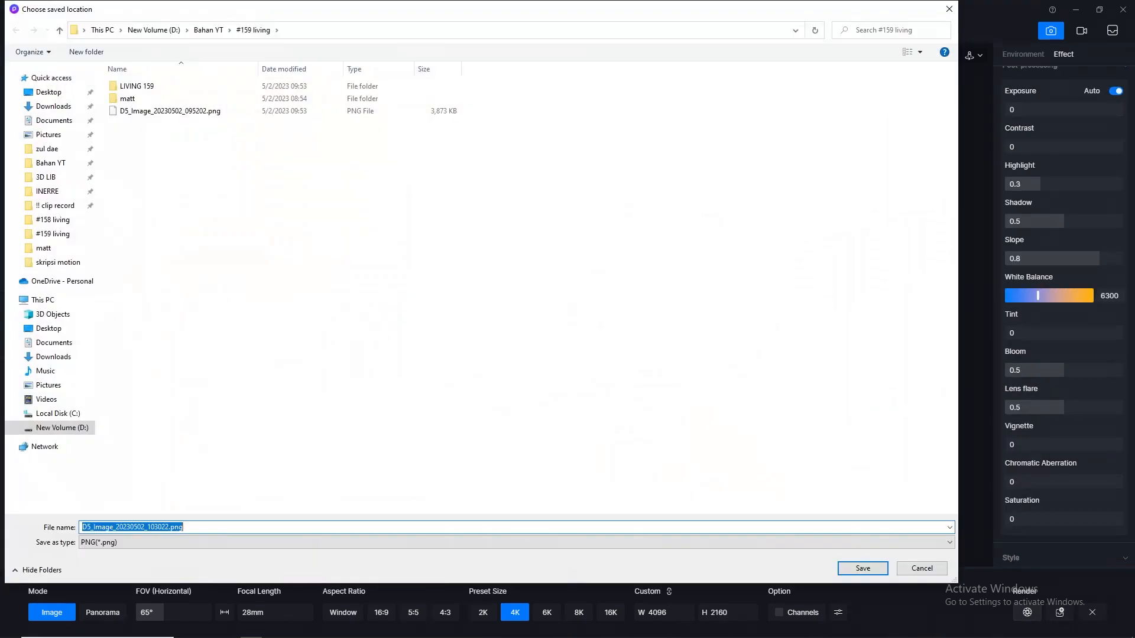
key(Return)
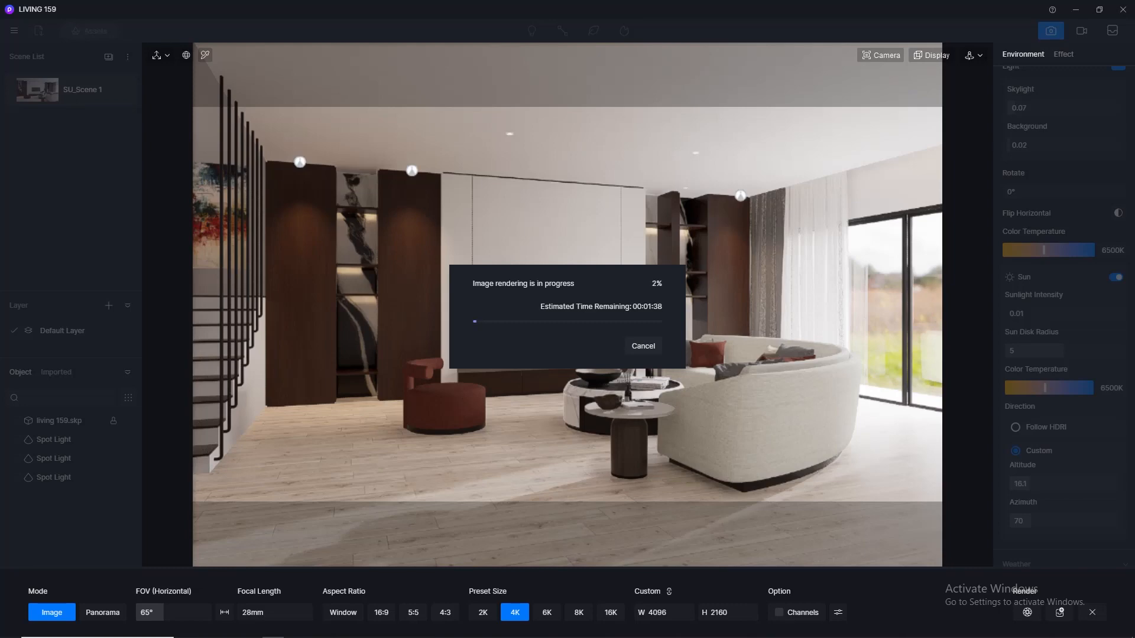